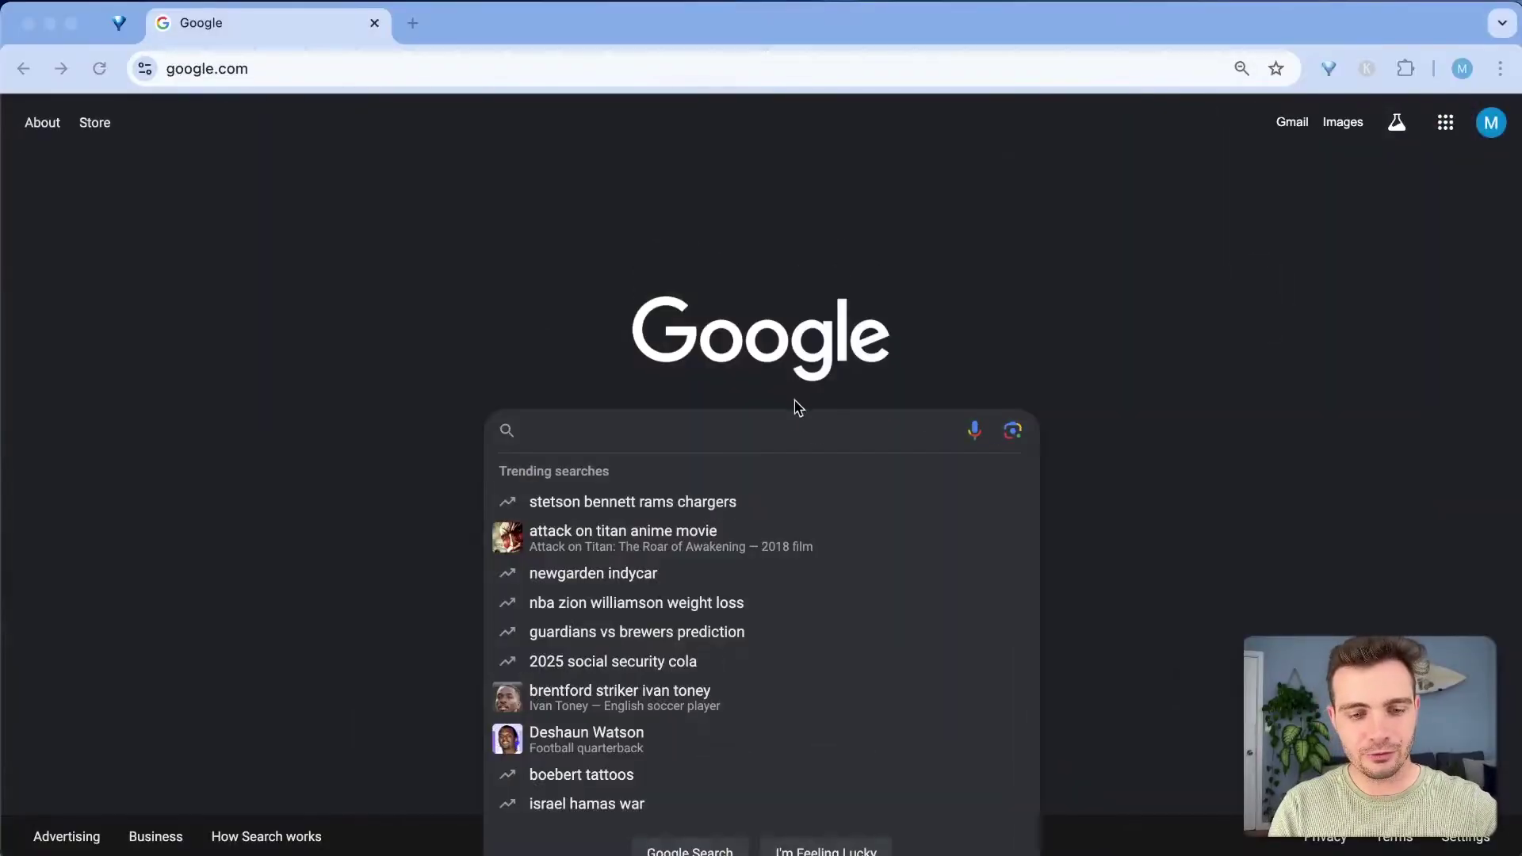
# Search 'fathom ai' and open the Fathom AI Notetaker website.
pyautogui.write('fathom ai')
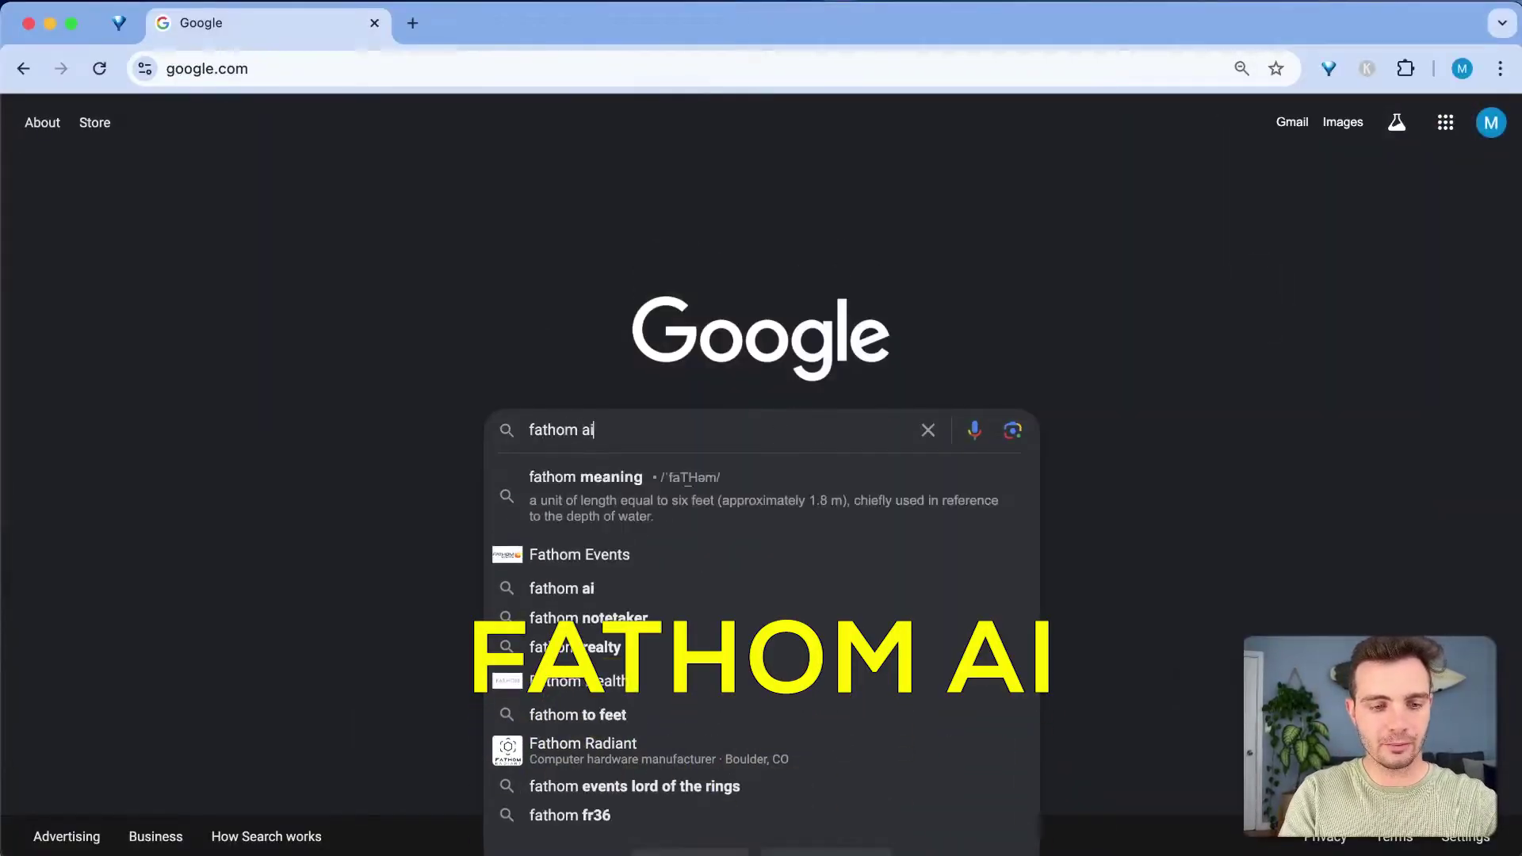
pyautogui.press('Return')
pyautogui.click(556, 297)
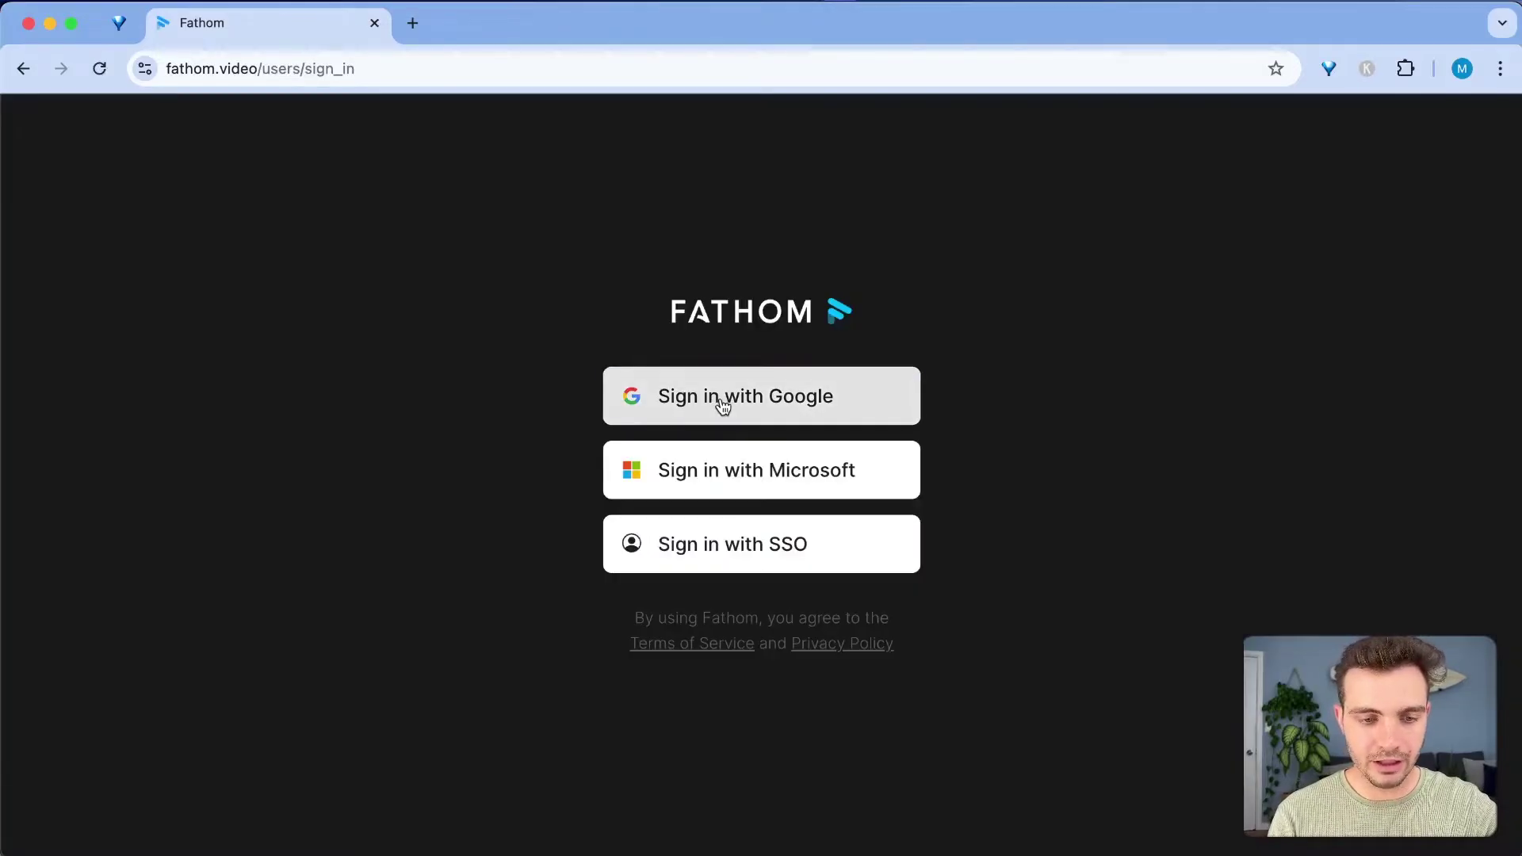
# Sign in to Fathom with a Google account and allow access.
pyautogui.click(723, 405)
pyautogui.click(885, 331)
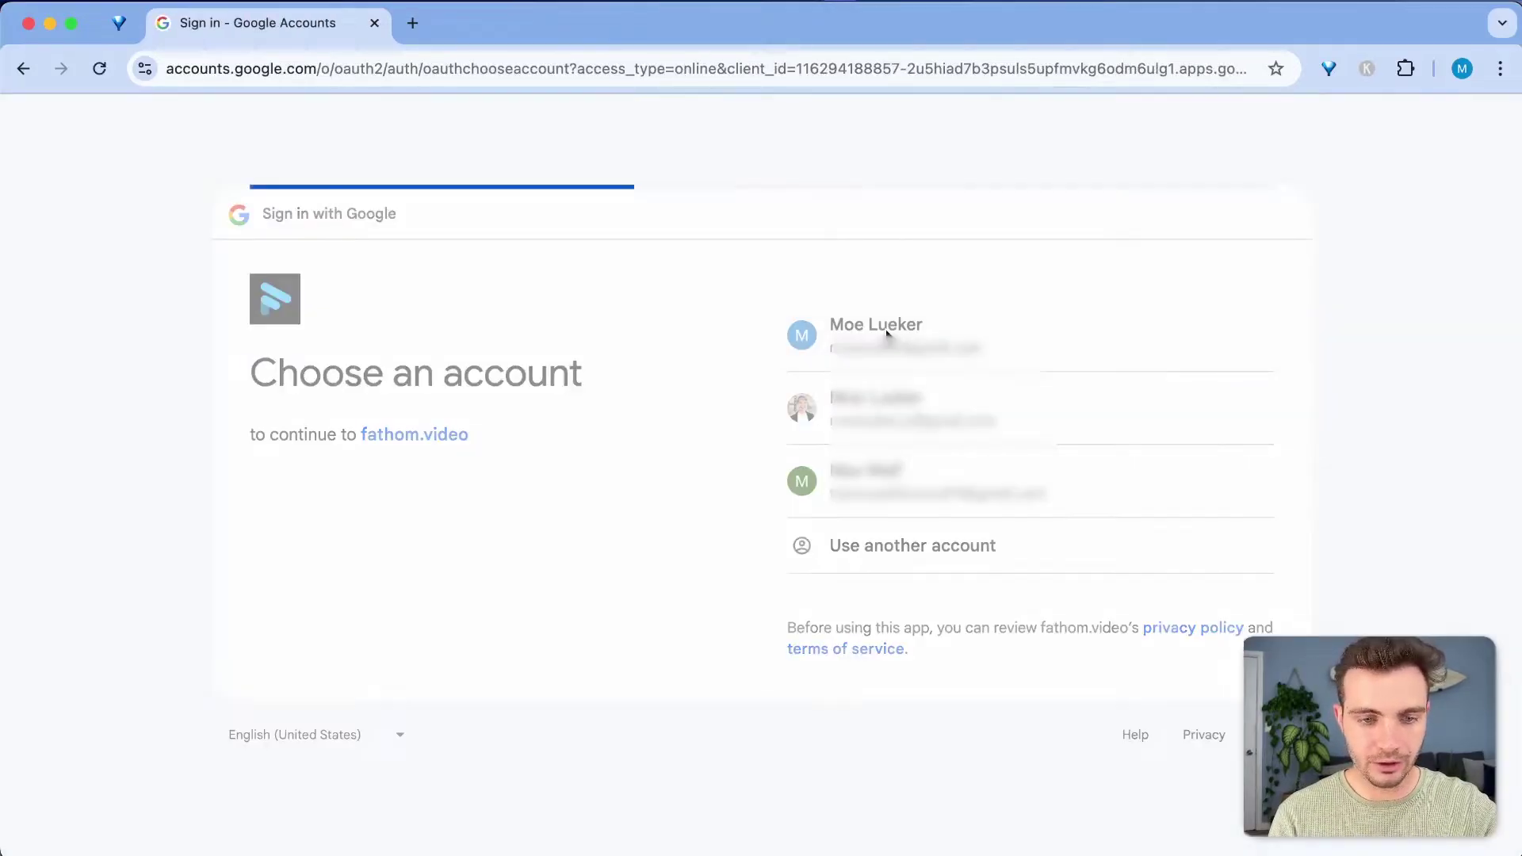
pyautogui.click(960, 606)
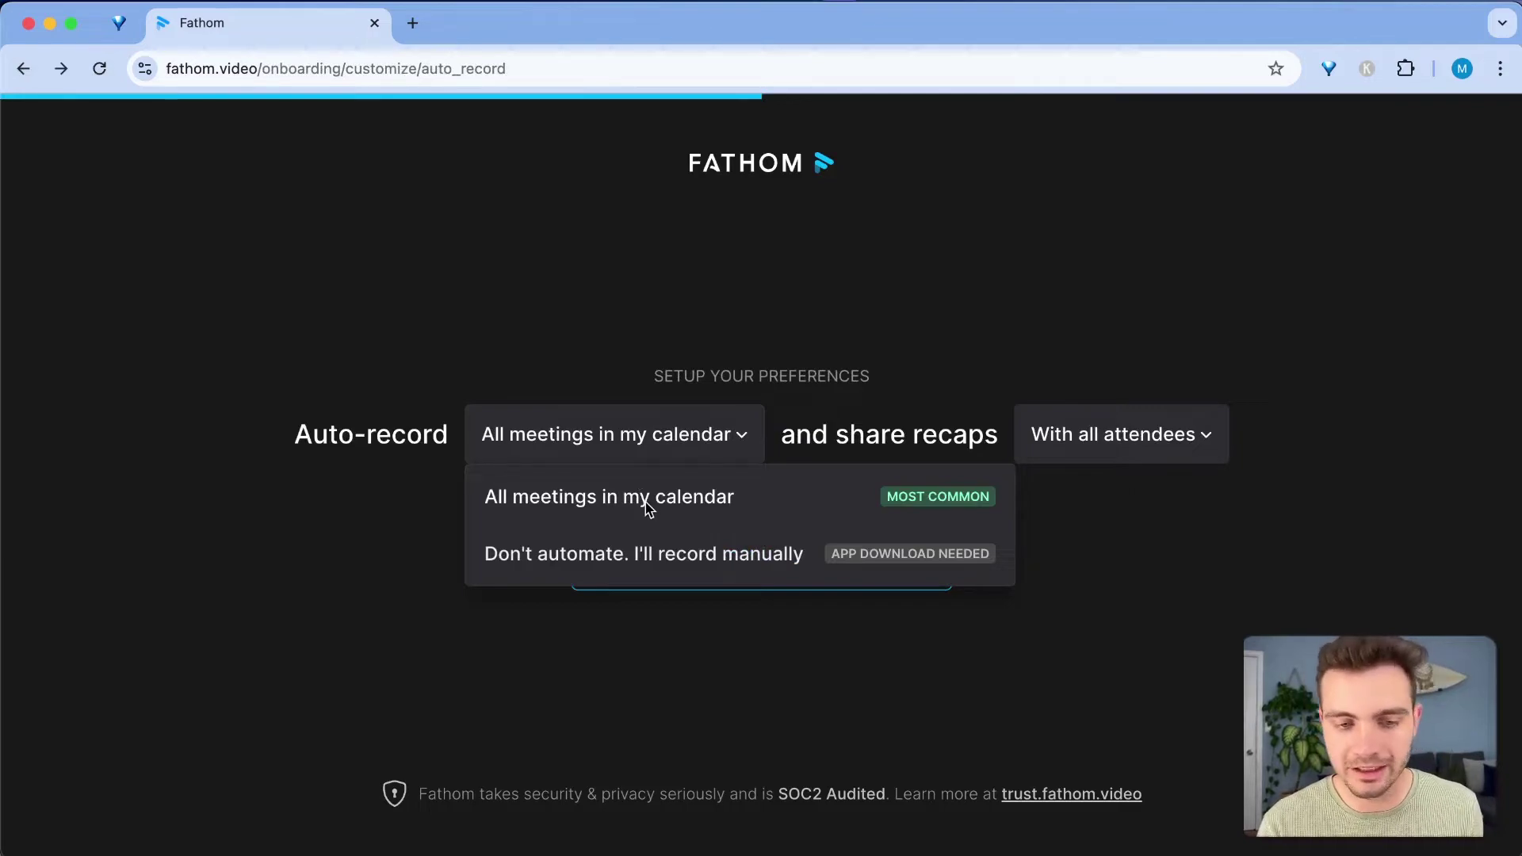
# Auto-record all calendar meetings and share recaps only with me.
pyautogui.click(649, 507)
pyautogui.click(1092, 454)
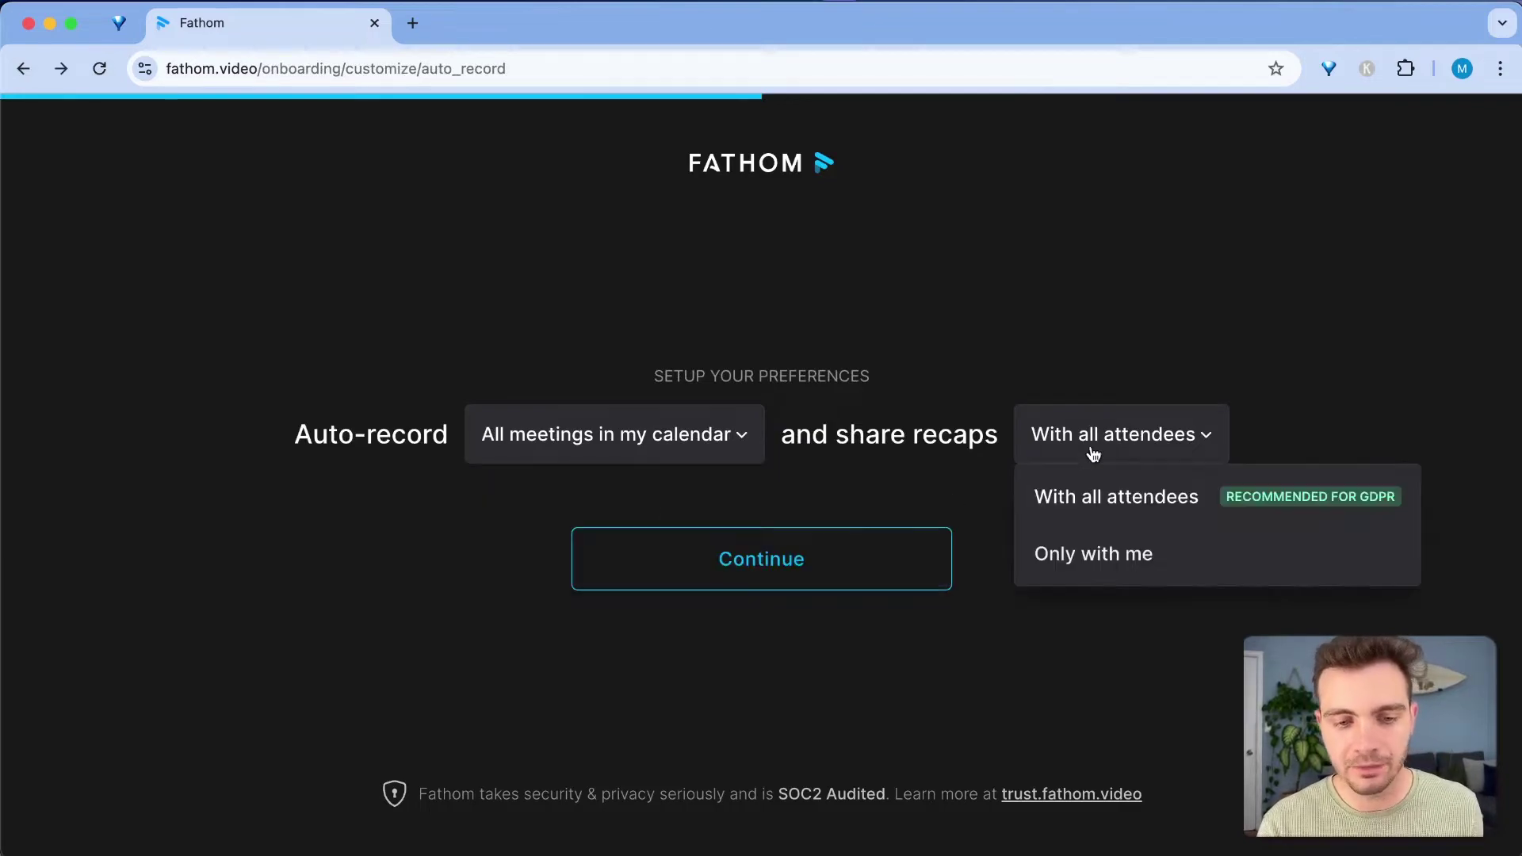
pyautogui.click(1078, 558)
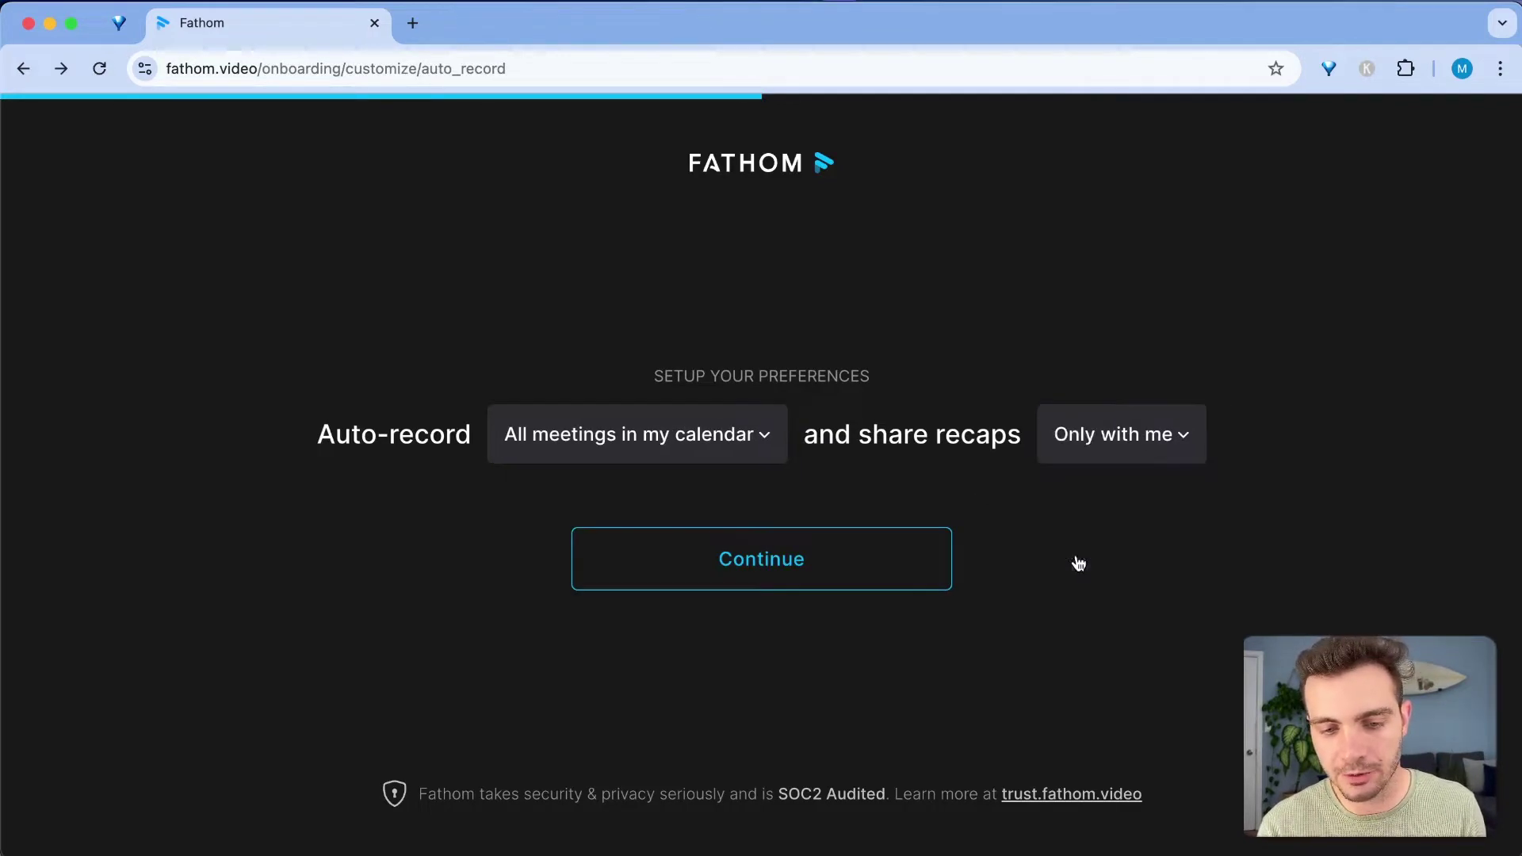
pyautogui.click(801, 559)
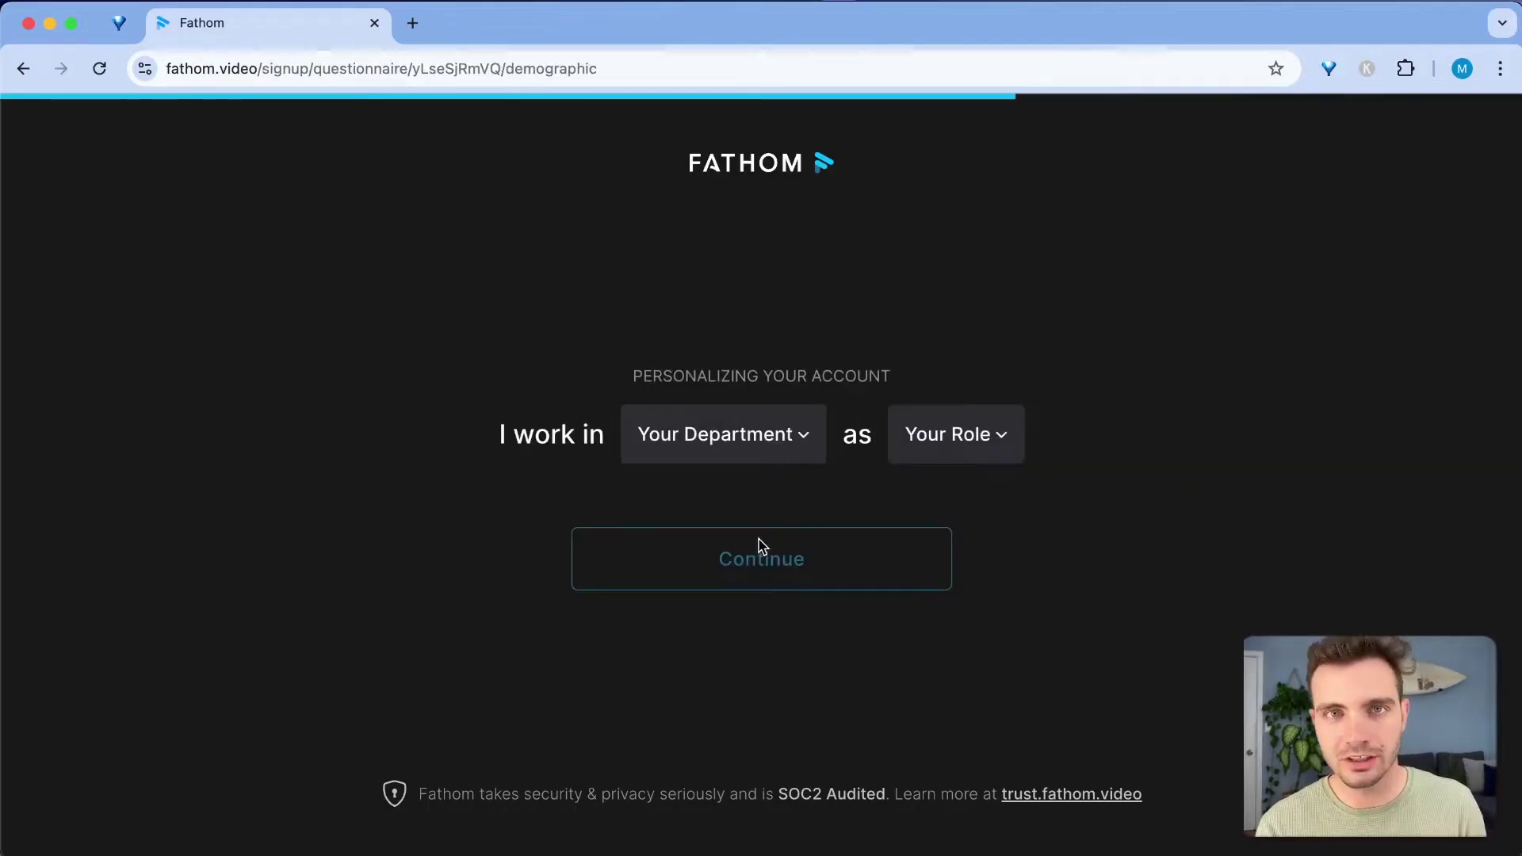
# Set the profile to department Operations, role executive, and no CRM used.
pyautogui.click(763, 444)
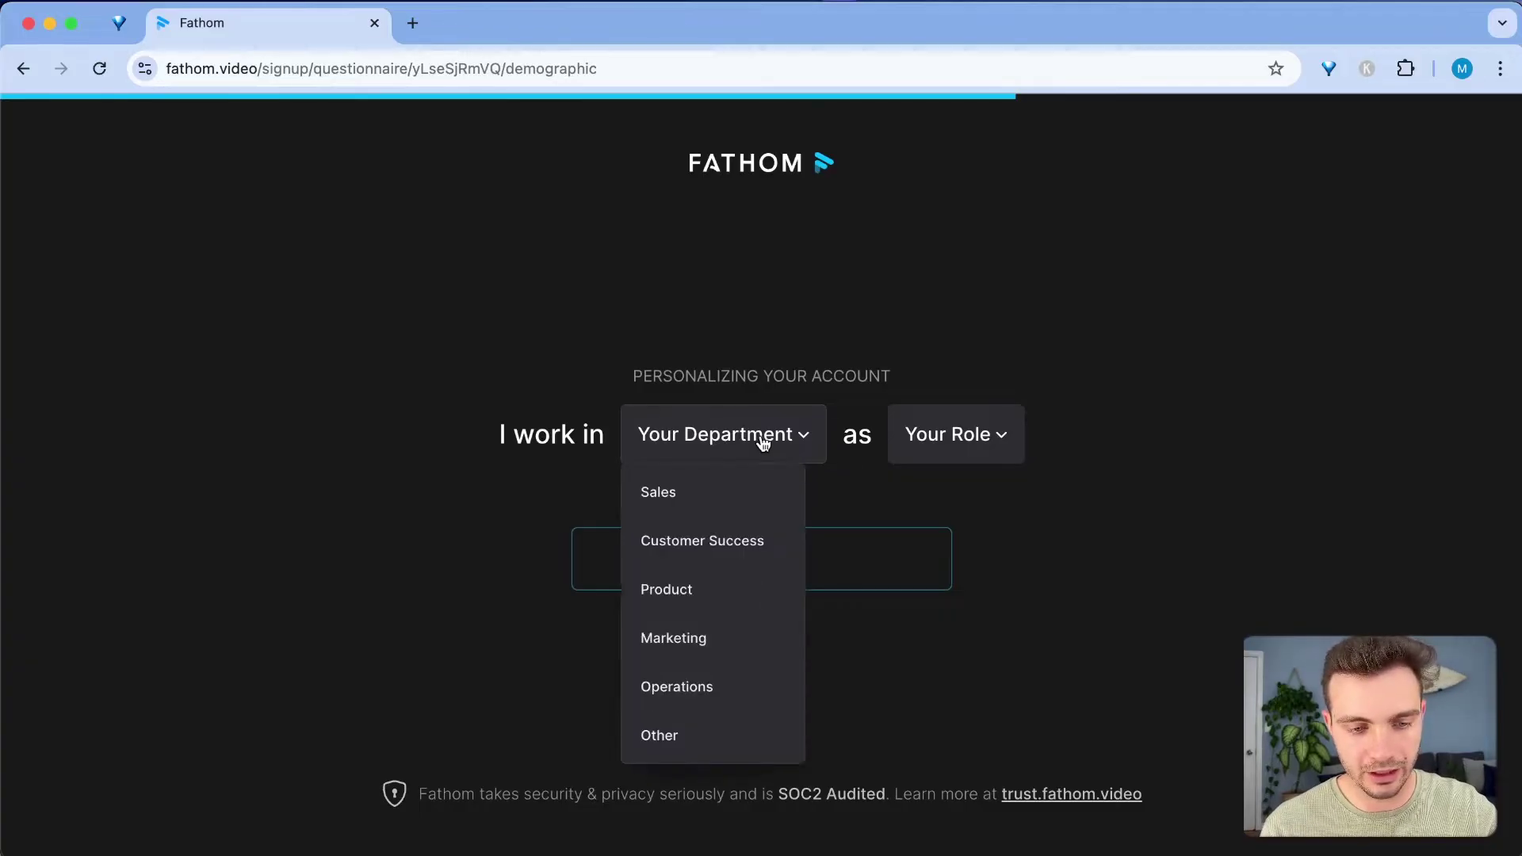
pyautogui.click(693, 694)
pyautogui.click(842, 453)
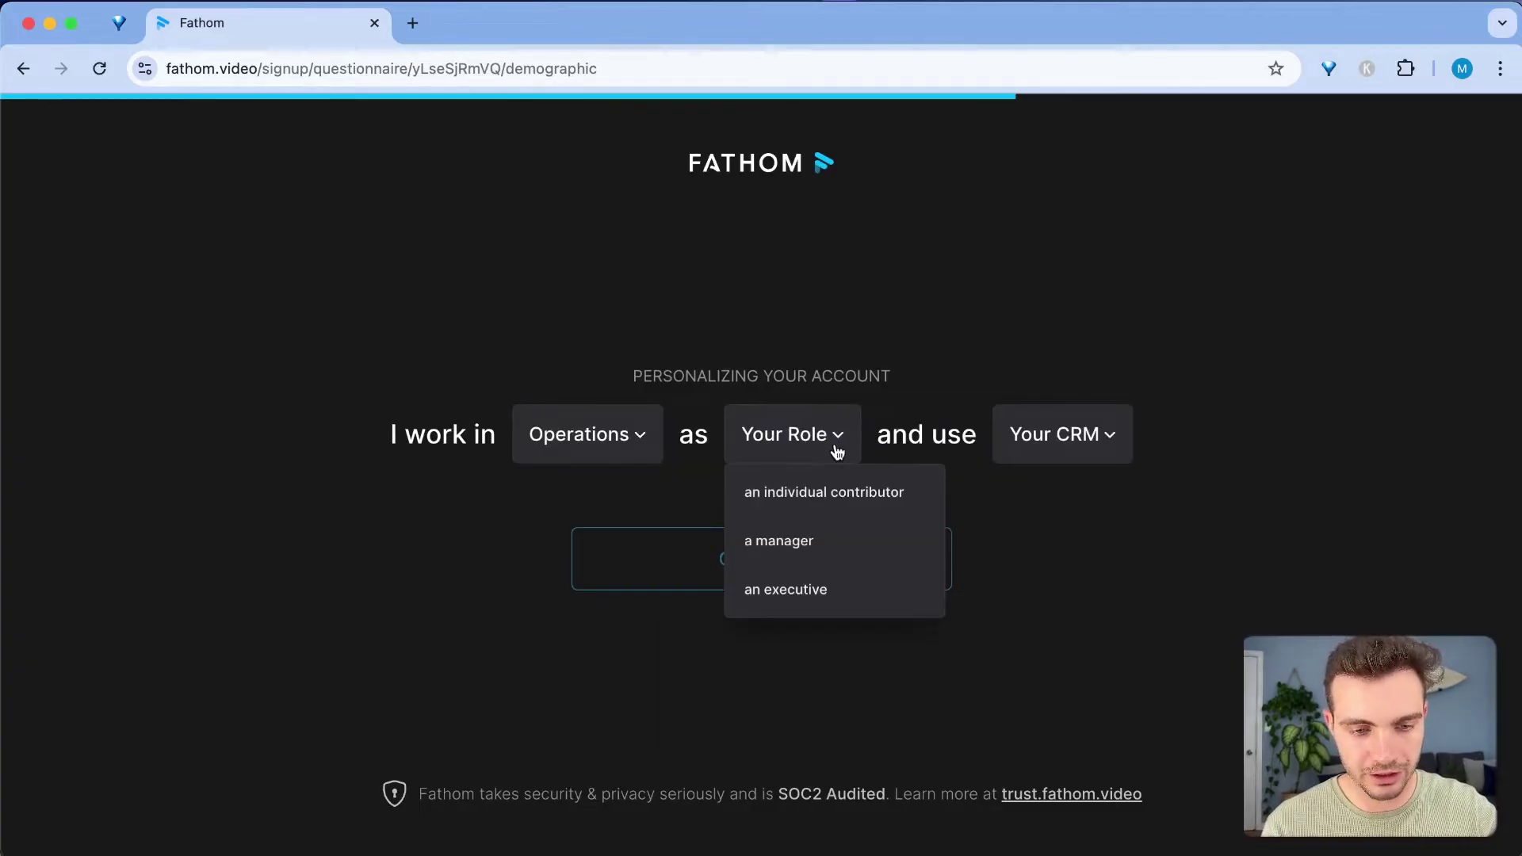
pyautogui.click(824, 589)
pyautogui.click(1106, 454)
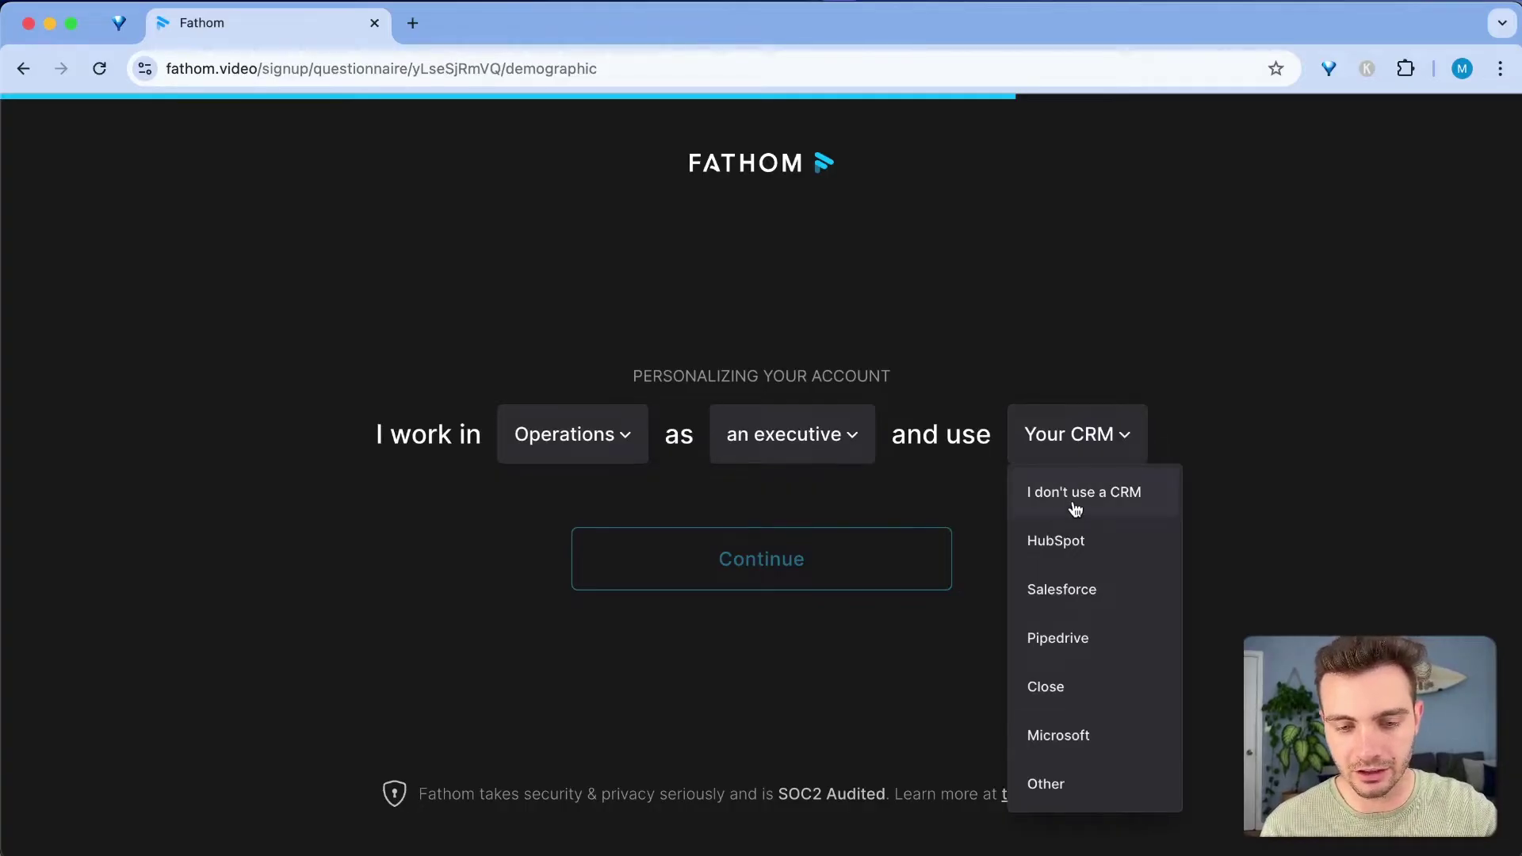
pyautogui.click(1098, 495)
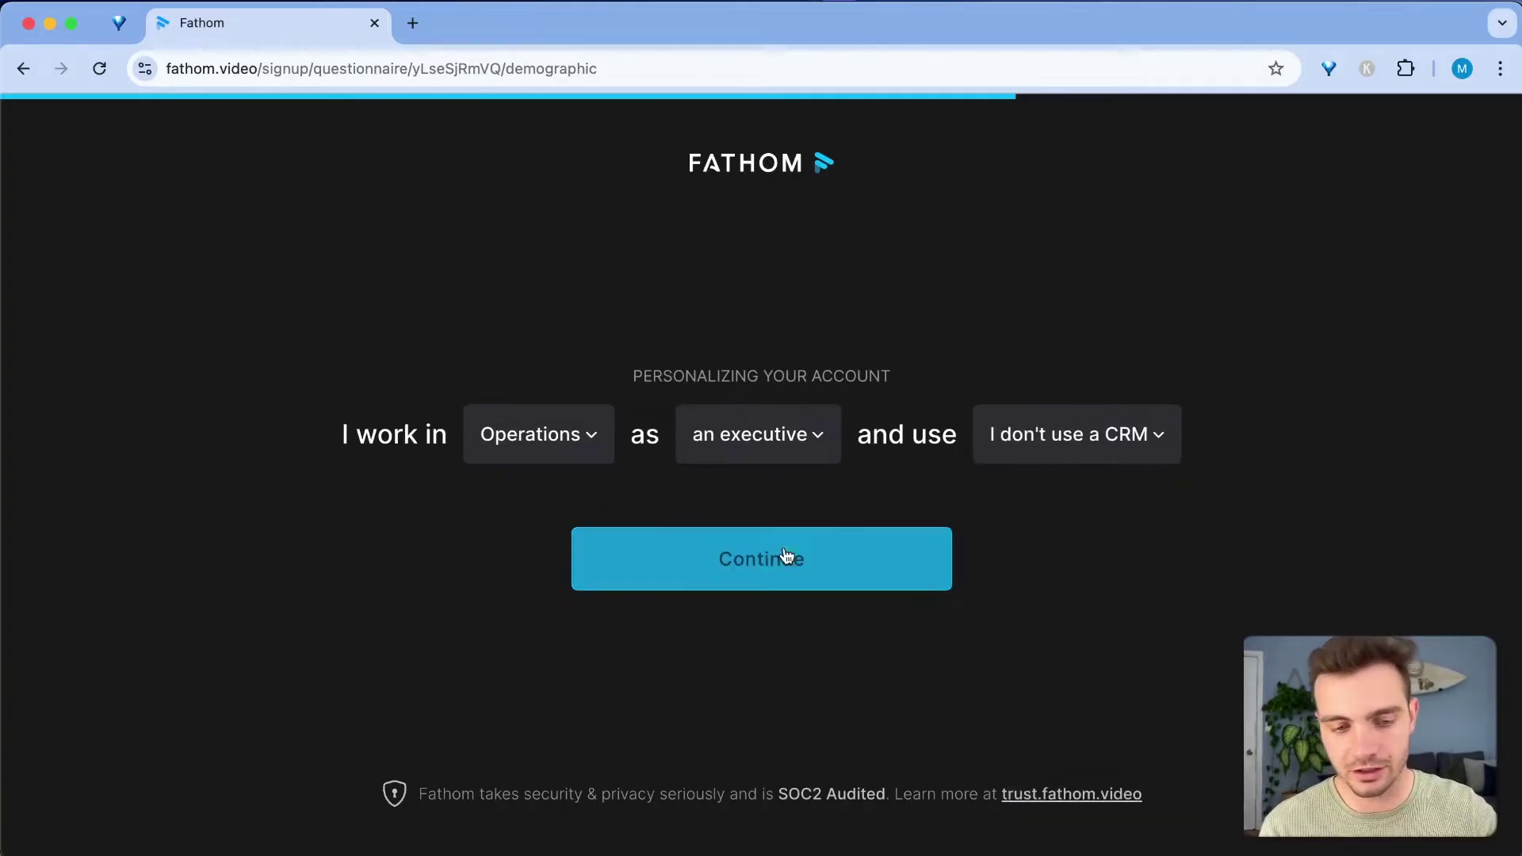
# Submit the answers, download Fathom for Mac, and copy it into Applications.
pyautogui.click(769, 561)
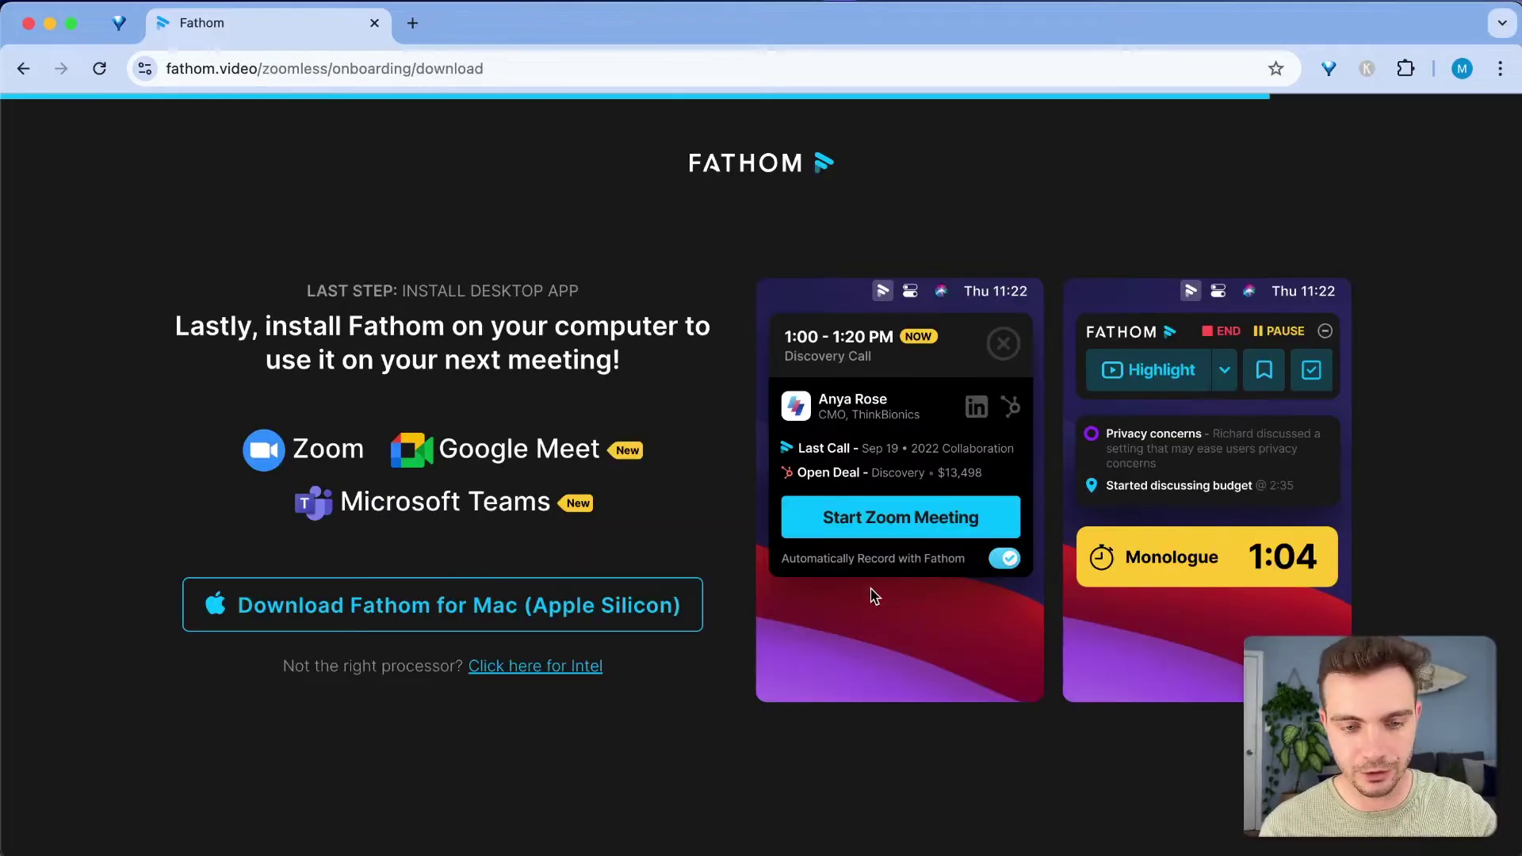
pyautogui.click(379, 607)
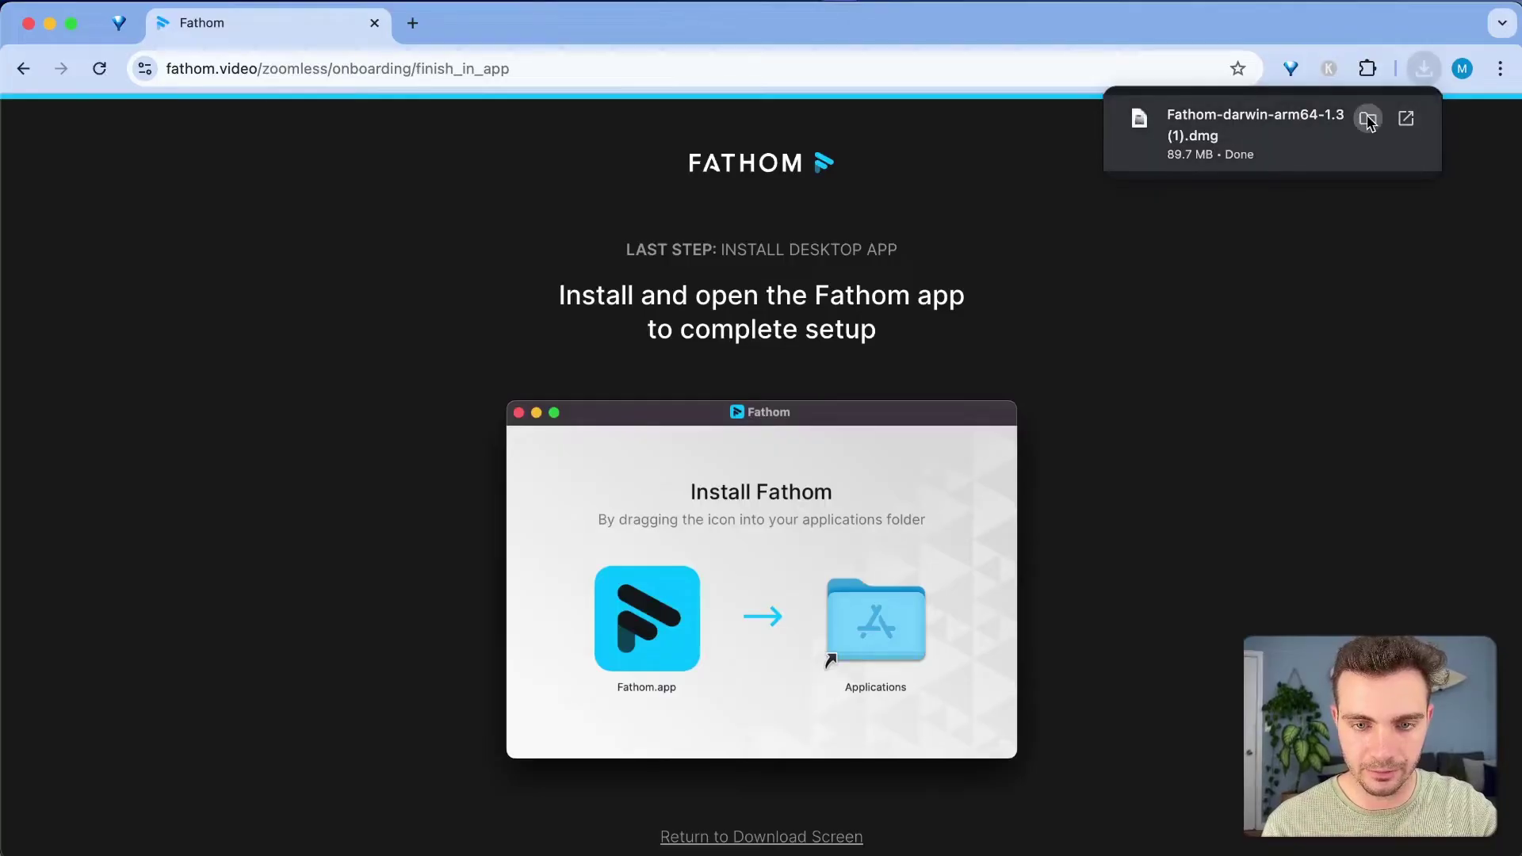
pyautogui.click(1370, 119)
pyautogui.doubleClick(359, 376)
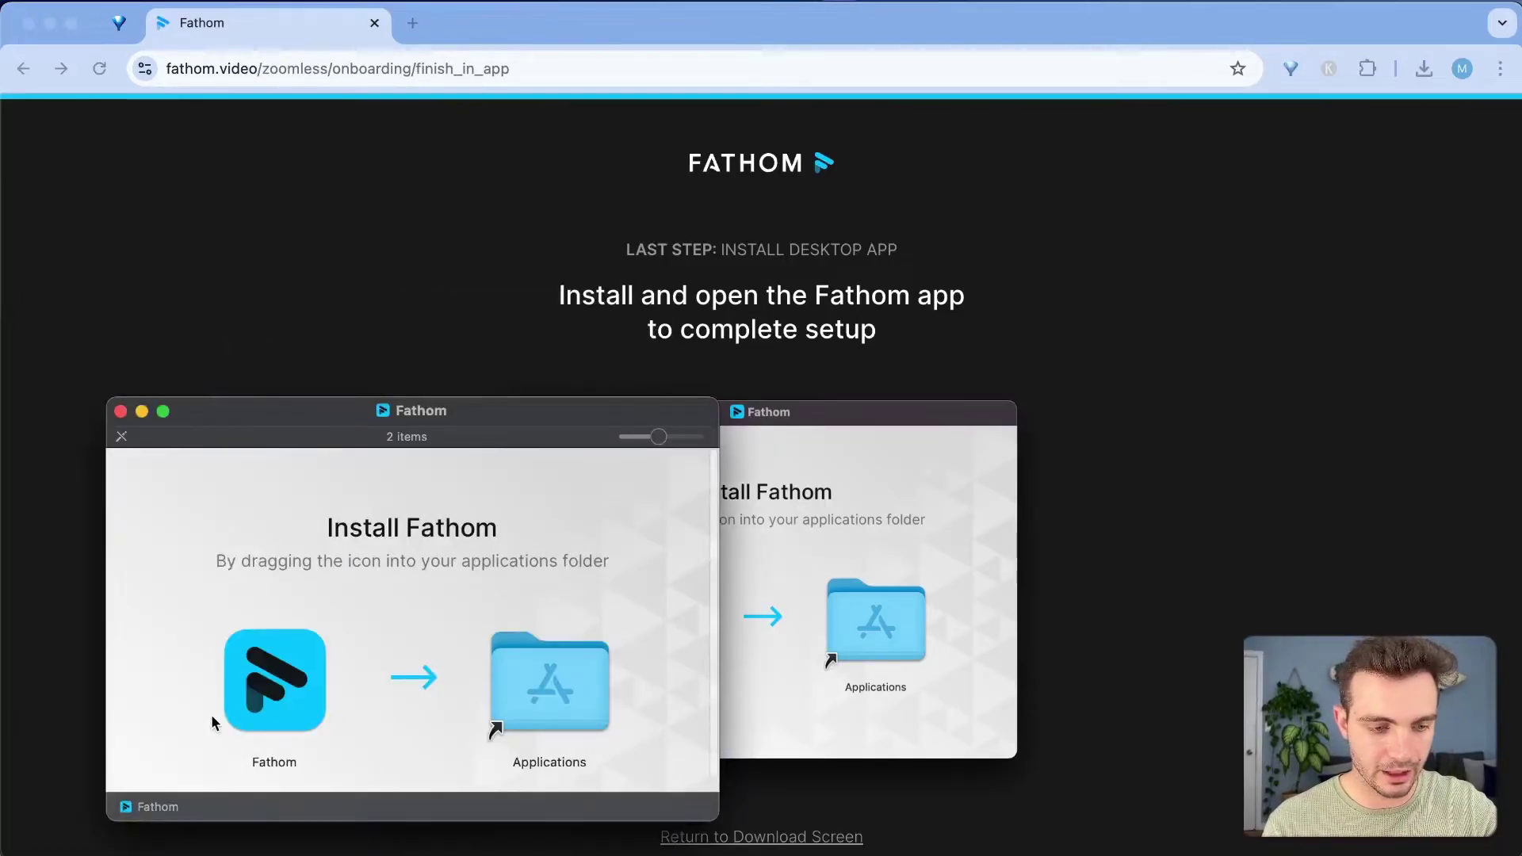
pyautogui.moveTo(216, 722); pyautogui.dragTo(539, 711)
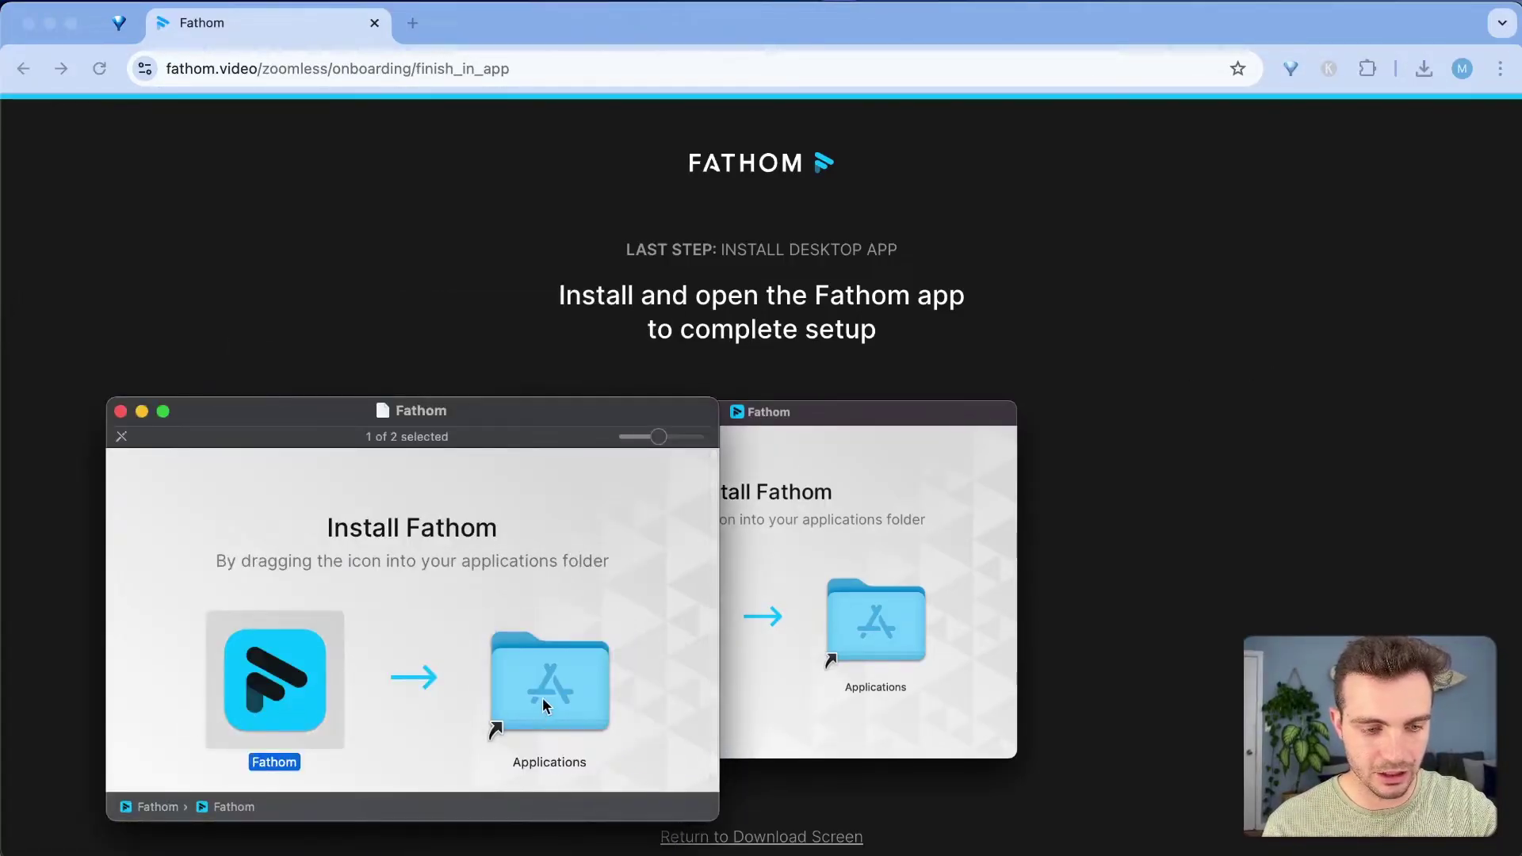
# Launch the Fathom app via Spotlight.
pyautogui.press('super+space')
pyautogui.write('fath')
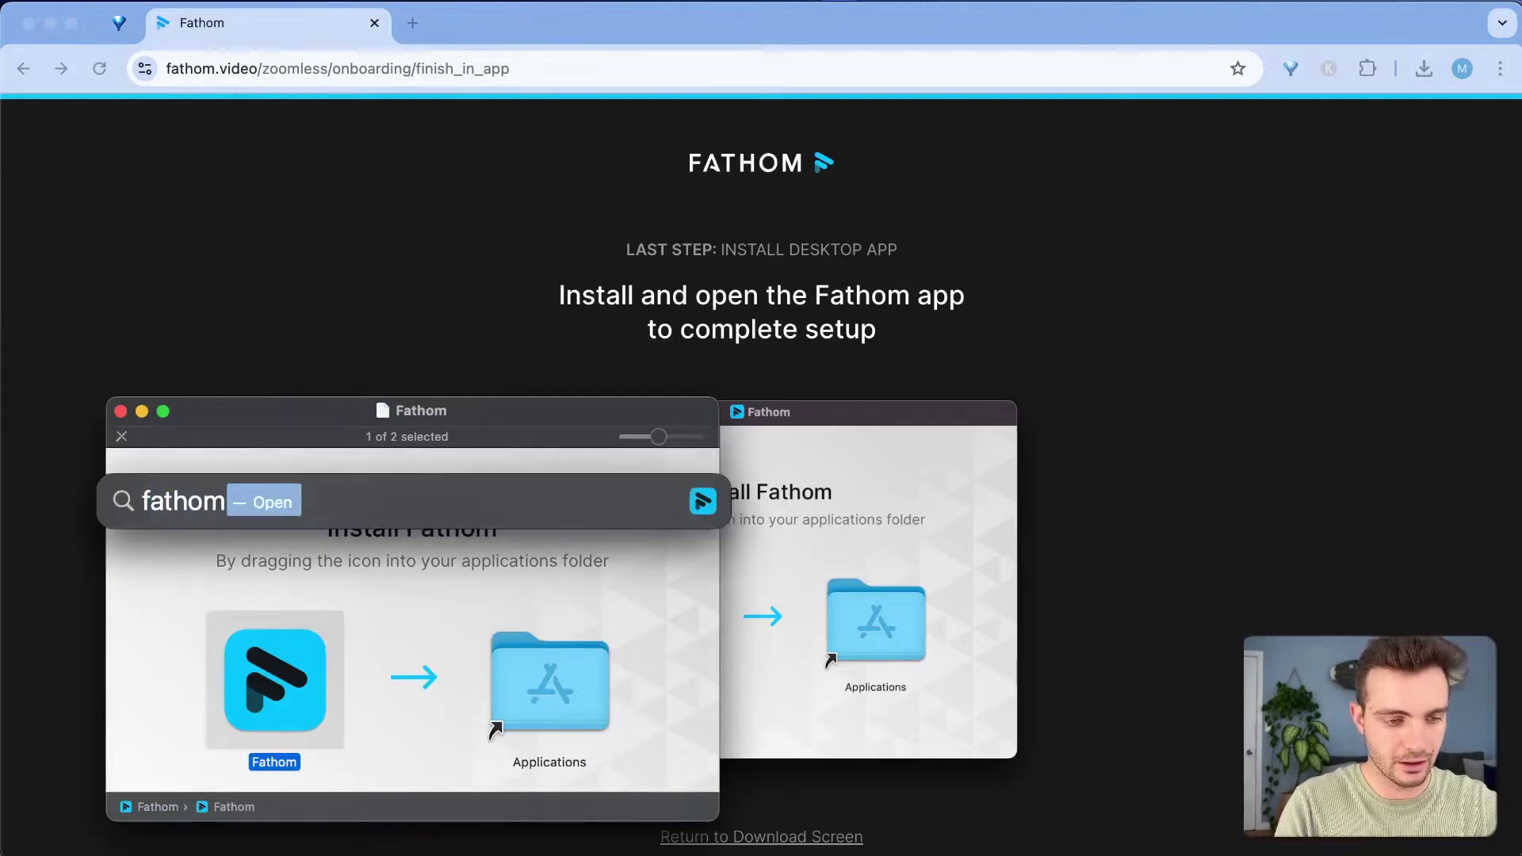
pyautogui.press('Return')
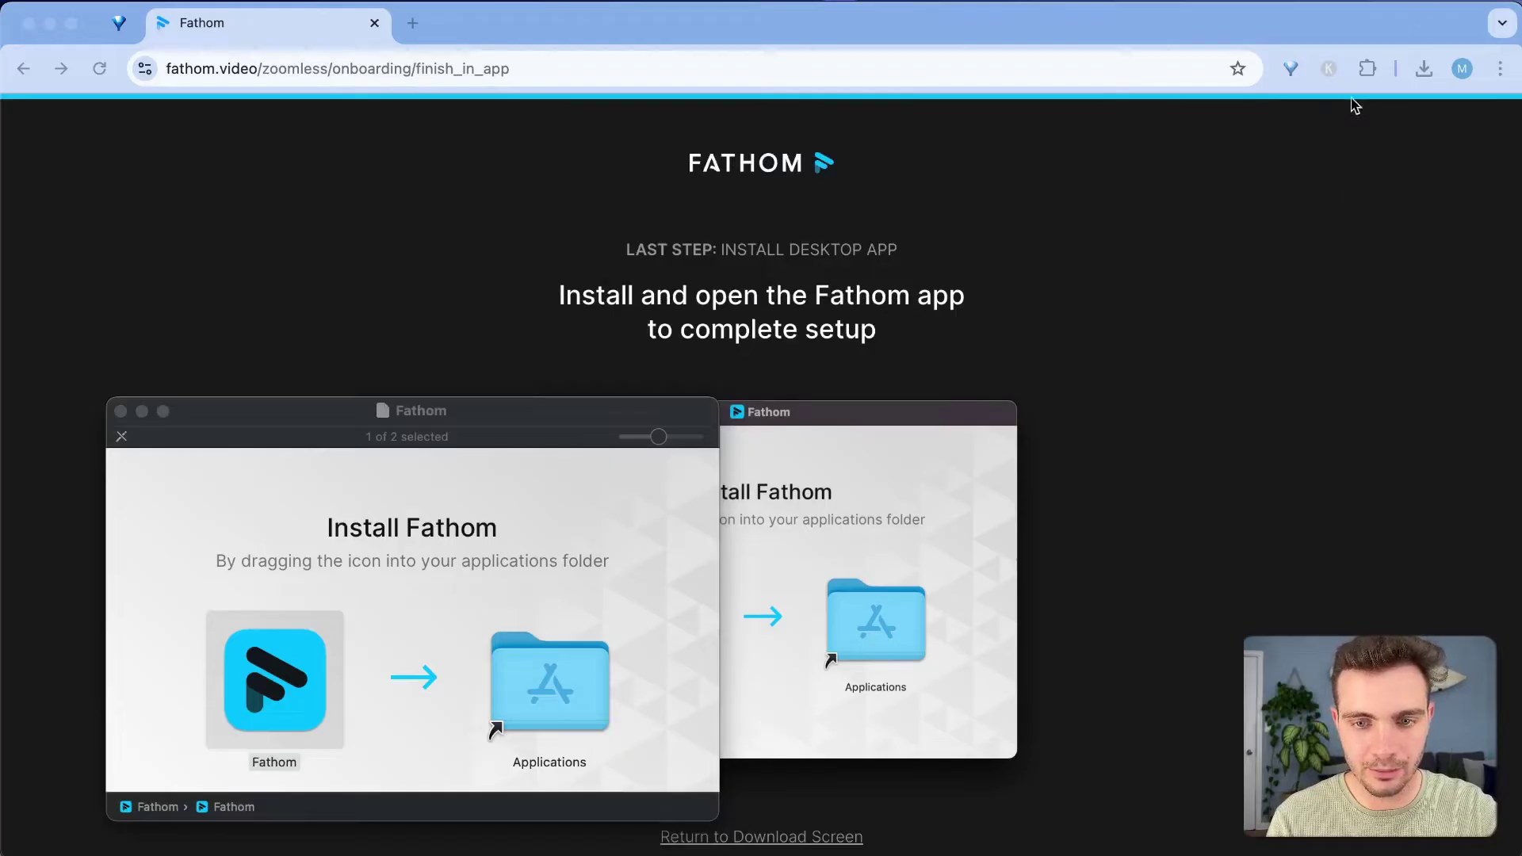
# Add the Fathom AI Meeting Assistant for Google Meet extension to Chrome.
pyautogui.click(751, 2)
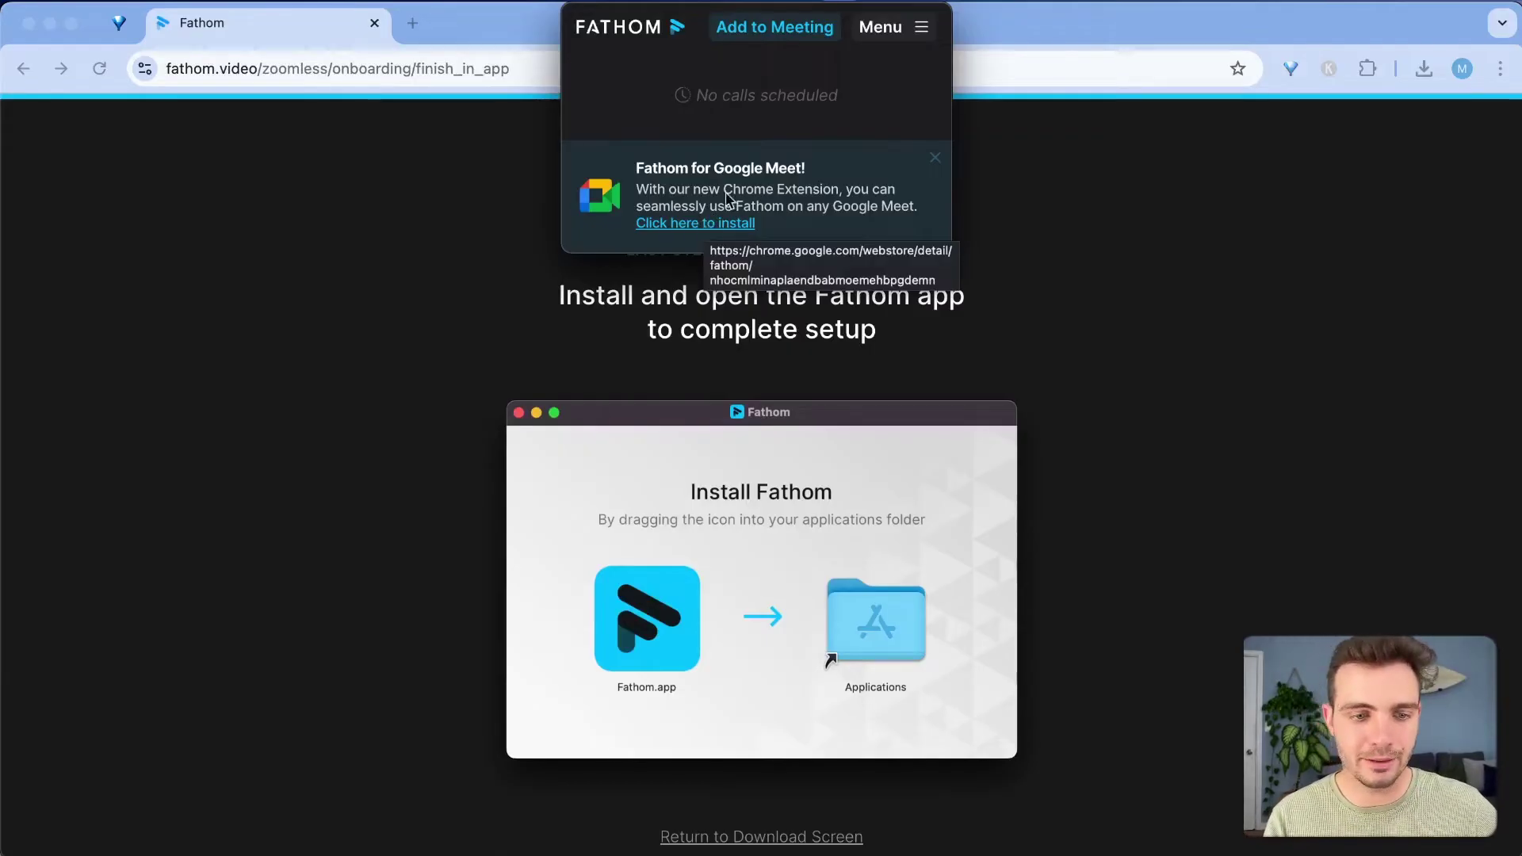
pyautogui.click(706, 224)
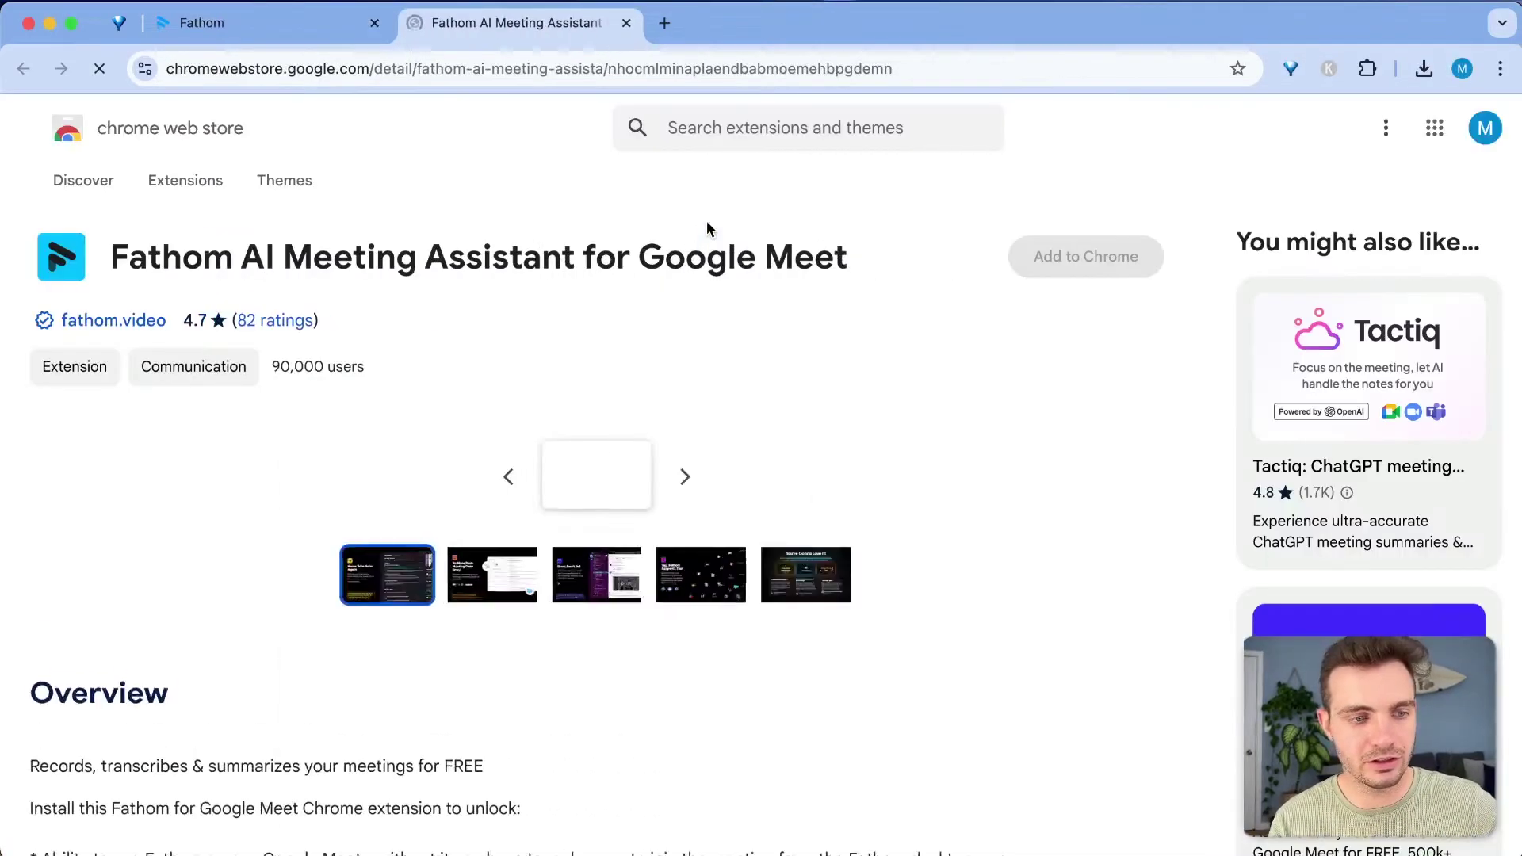
pyautogui.click(1077, 258)
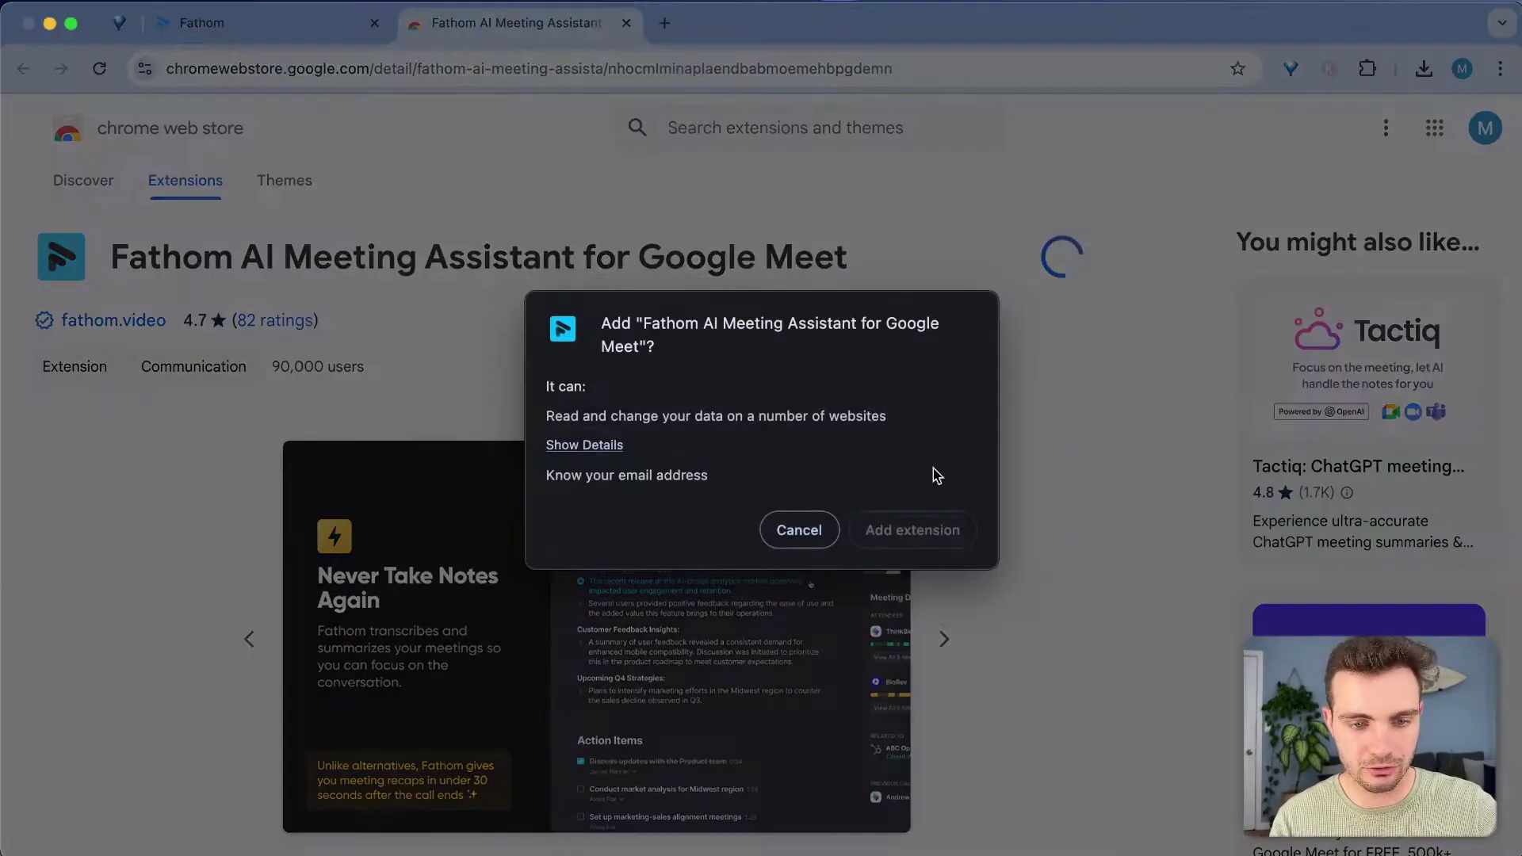
pyautogui.click(911, 529)
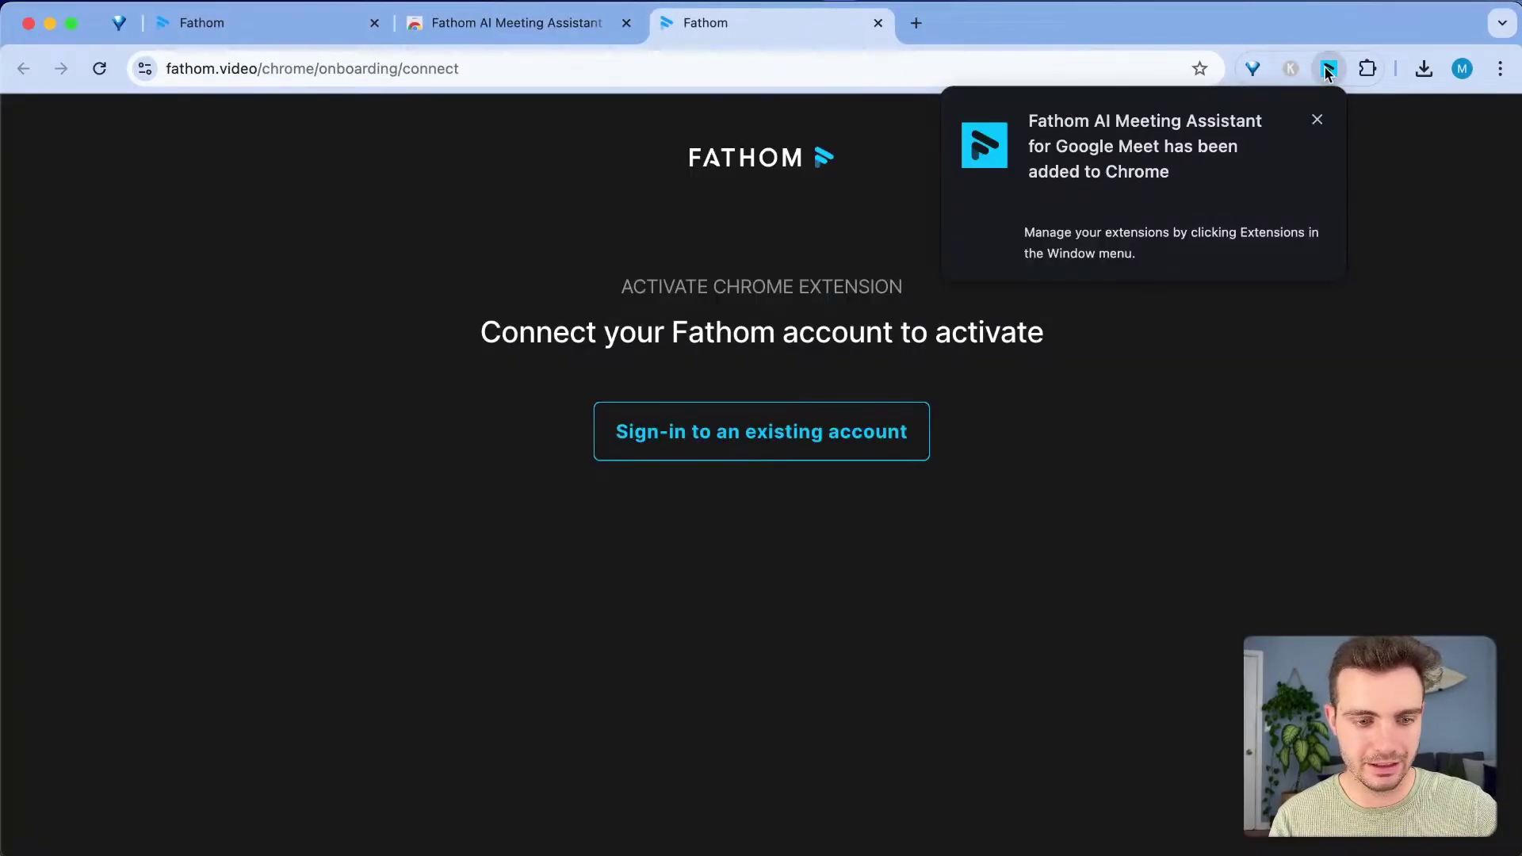
# Connect the extension to the Fathom account and confirm it is activated.
pyautogui.click(742, 426)
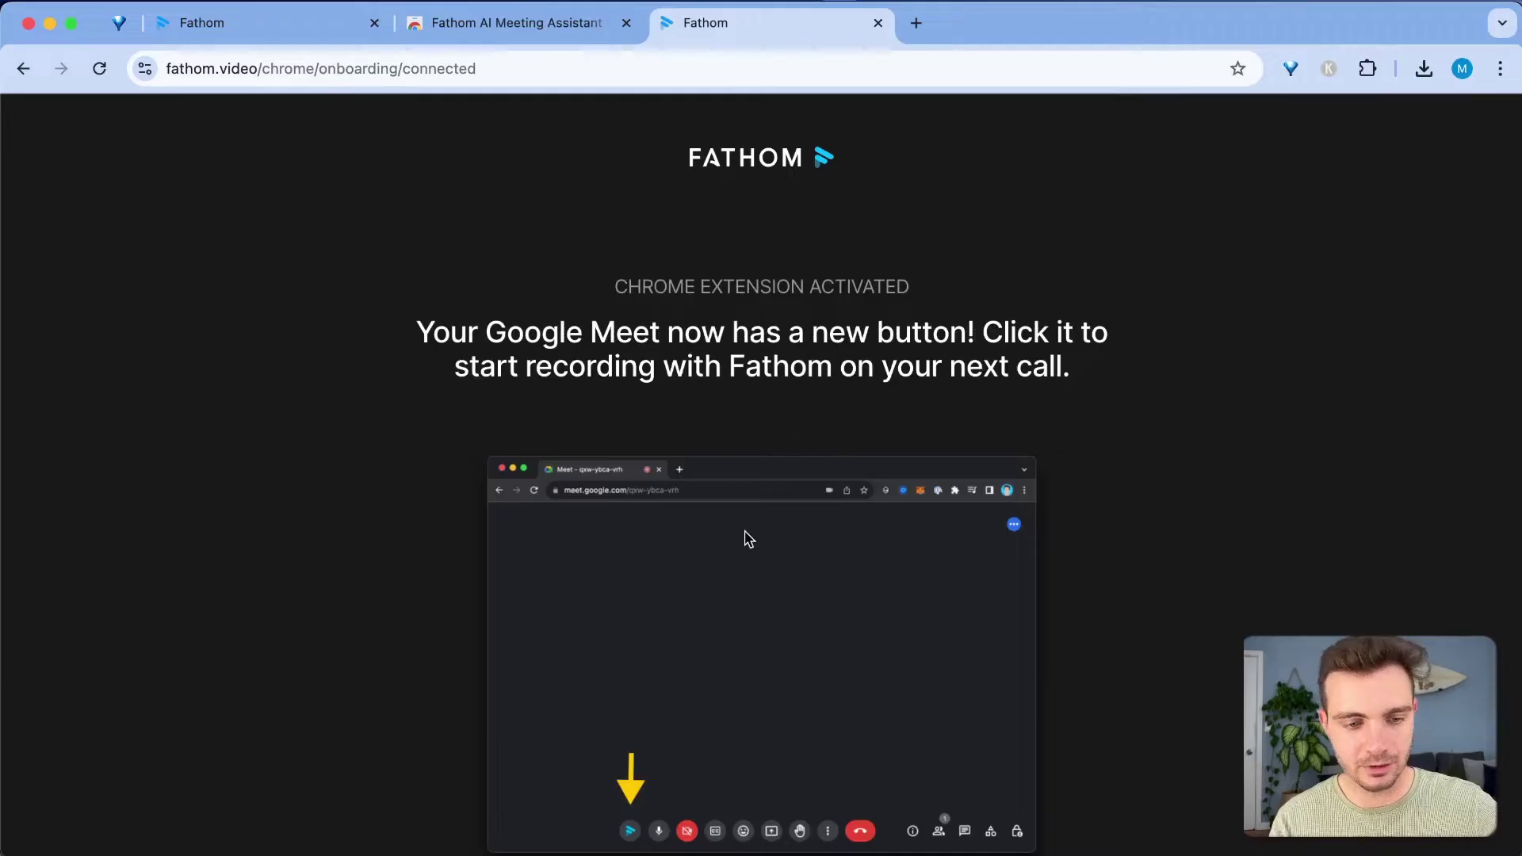
pyautogui.scroll(-1, 748, 539)
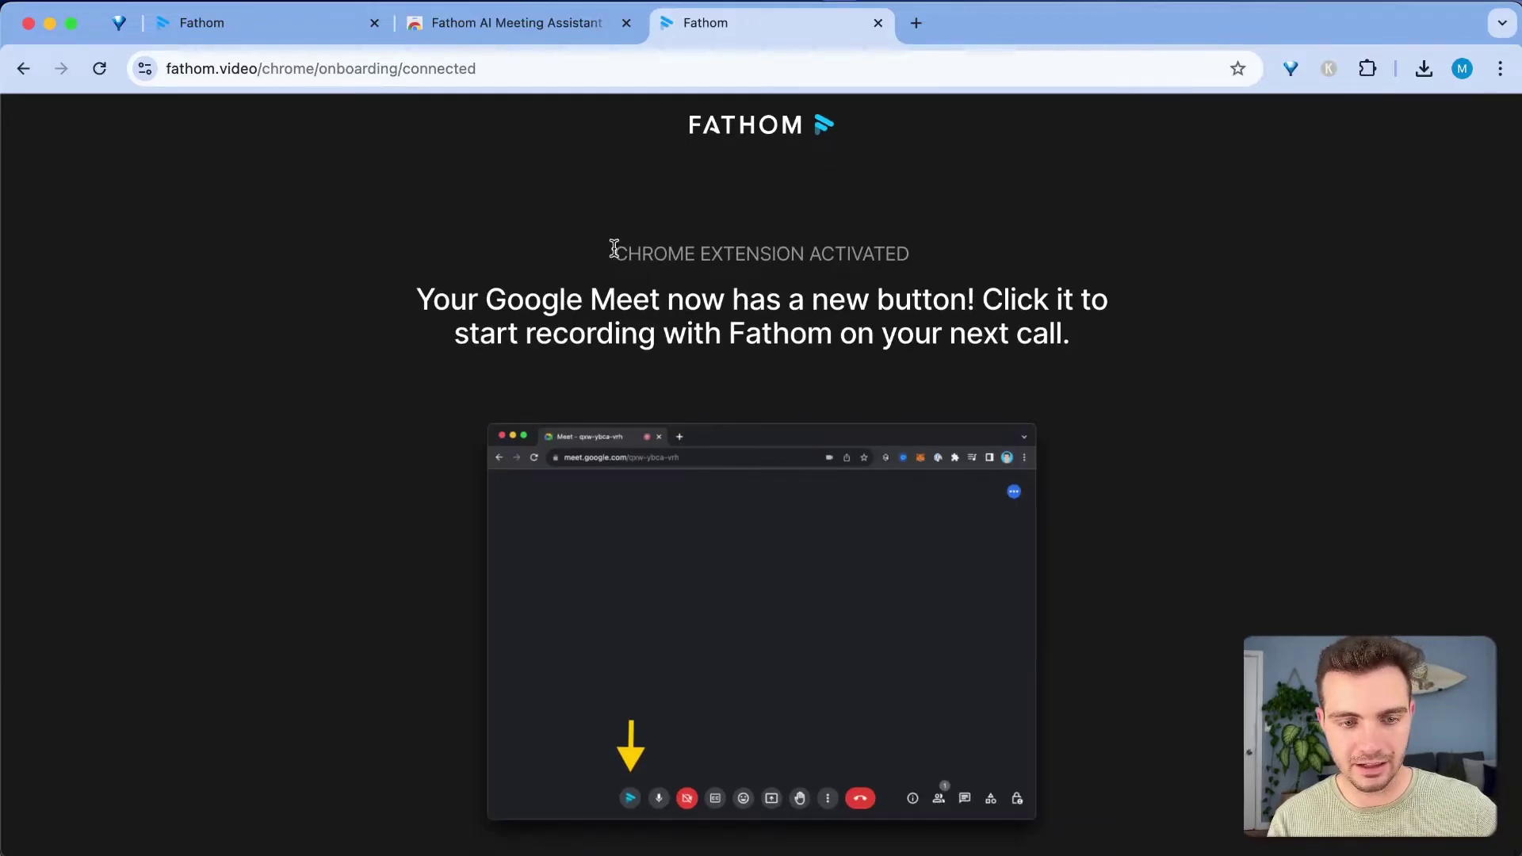
pyautogui.moveTo(614, 248); pyautogui.dragTo(955, 238)
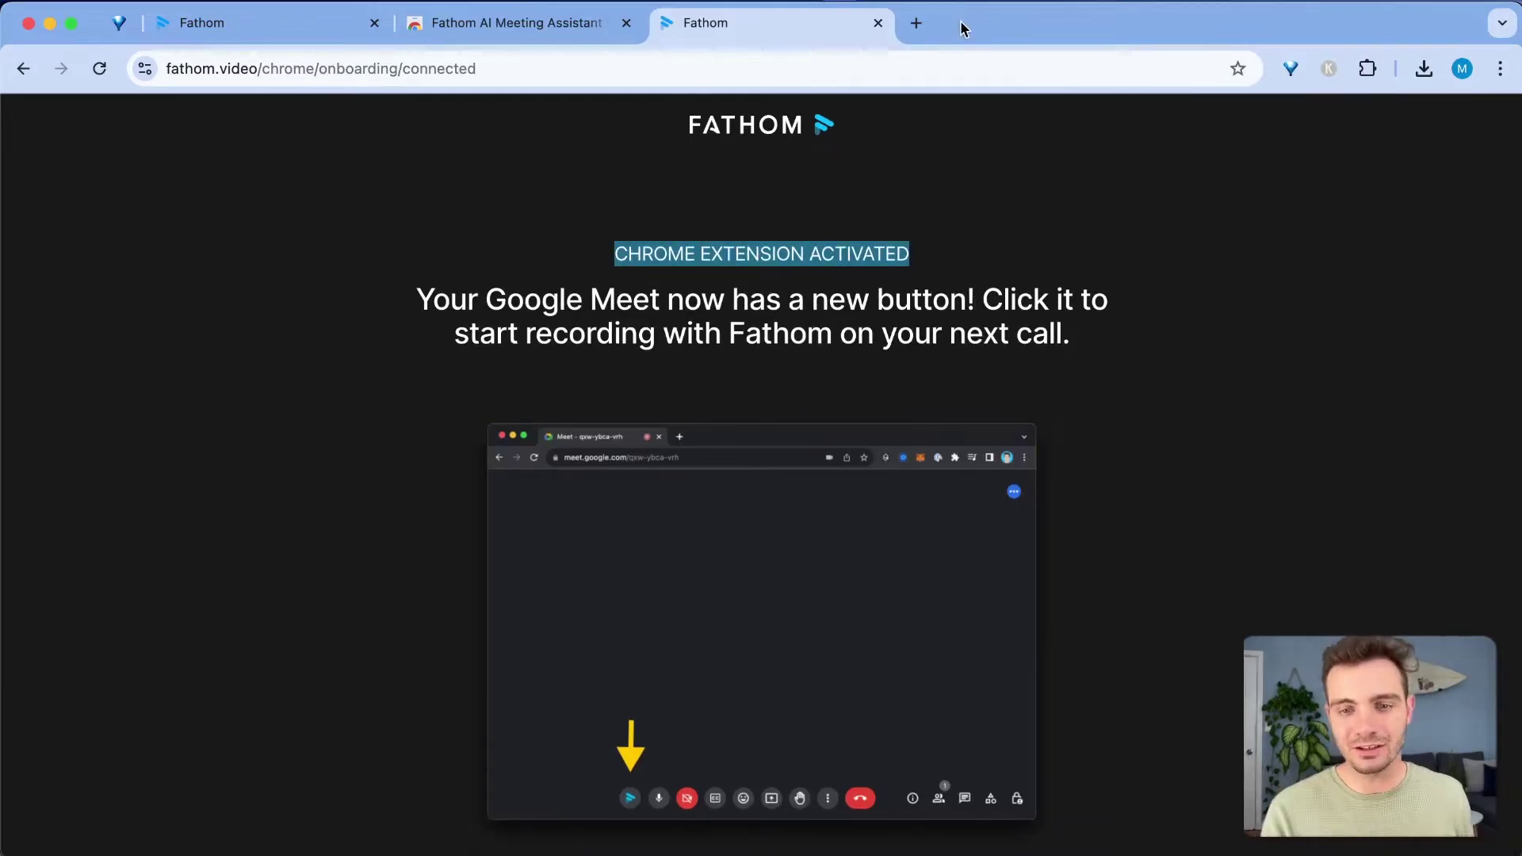
# Start an instant Google Meet meeting in a new tab.
pyautogui.click(914, 23)
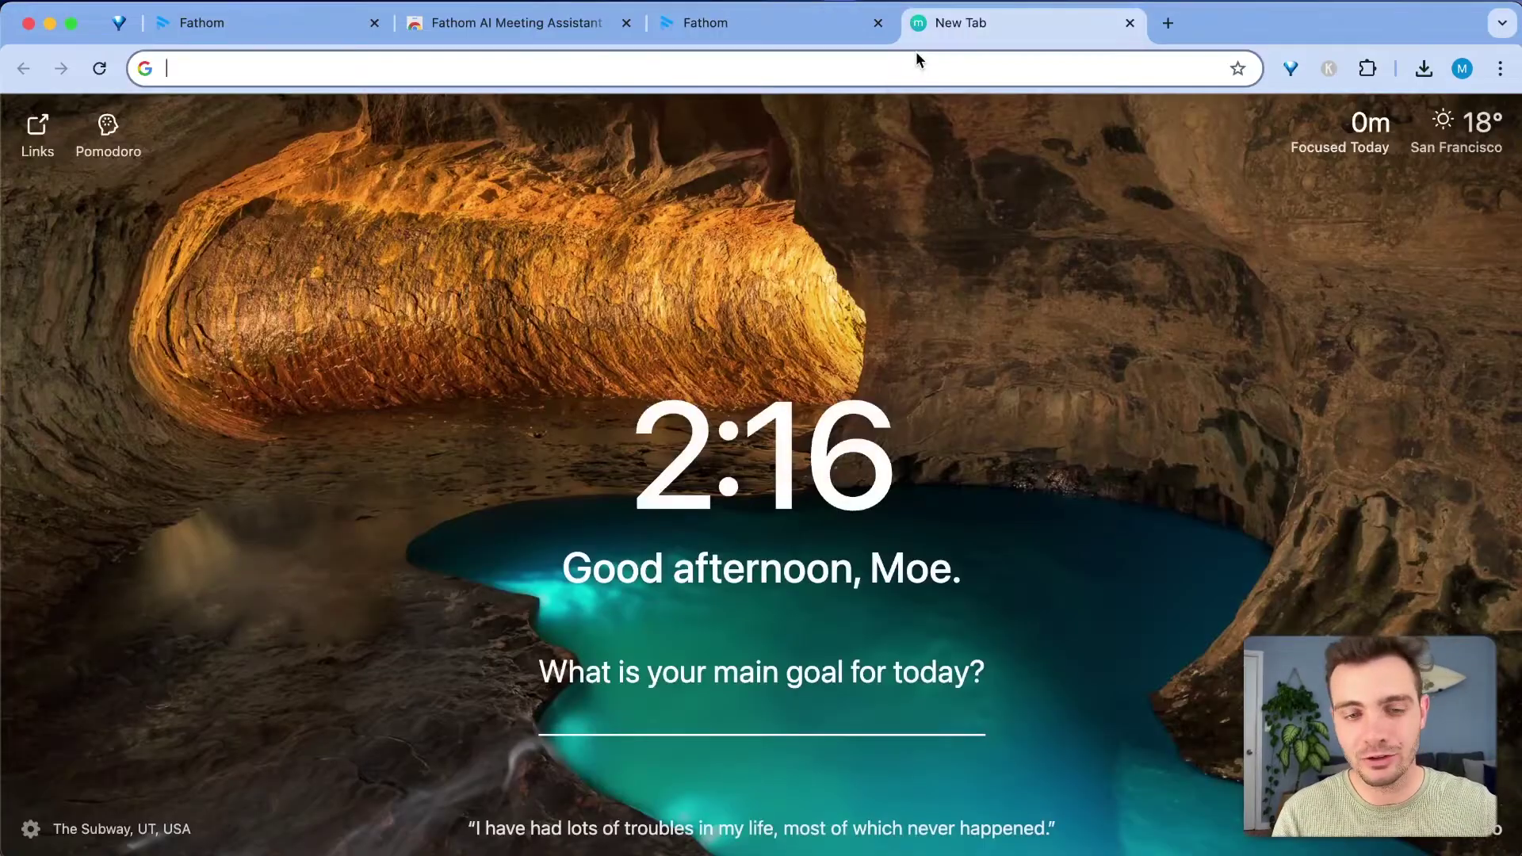
pyautogui.write('google mee')
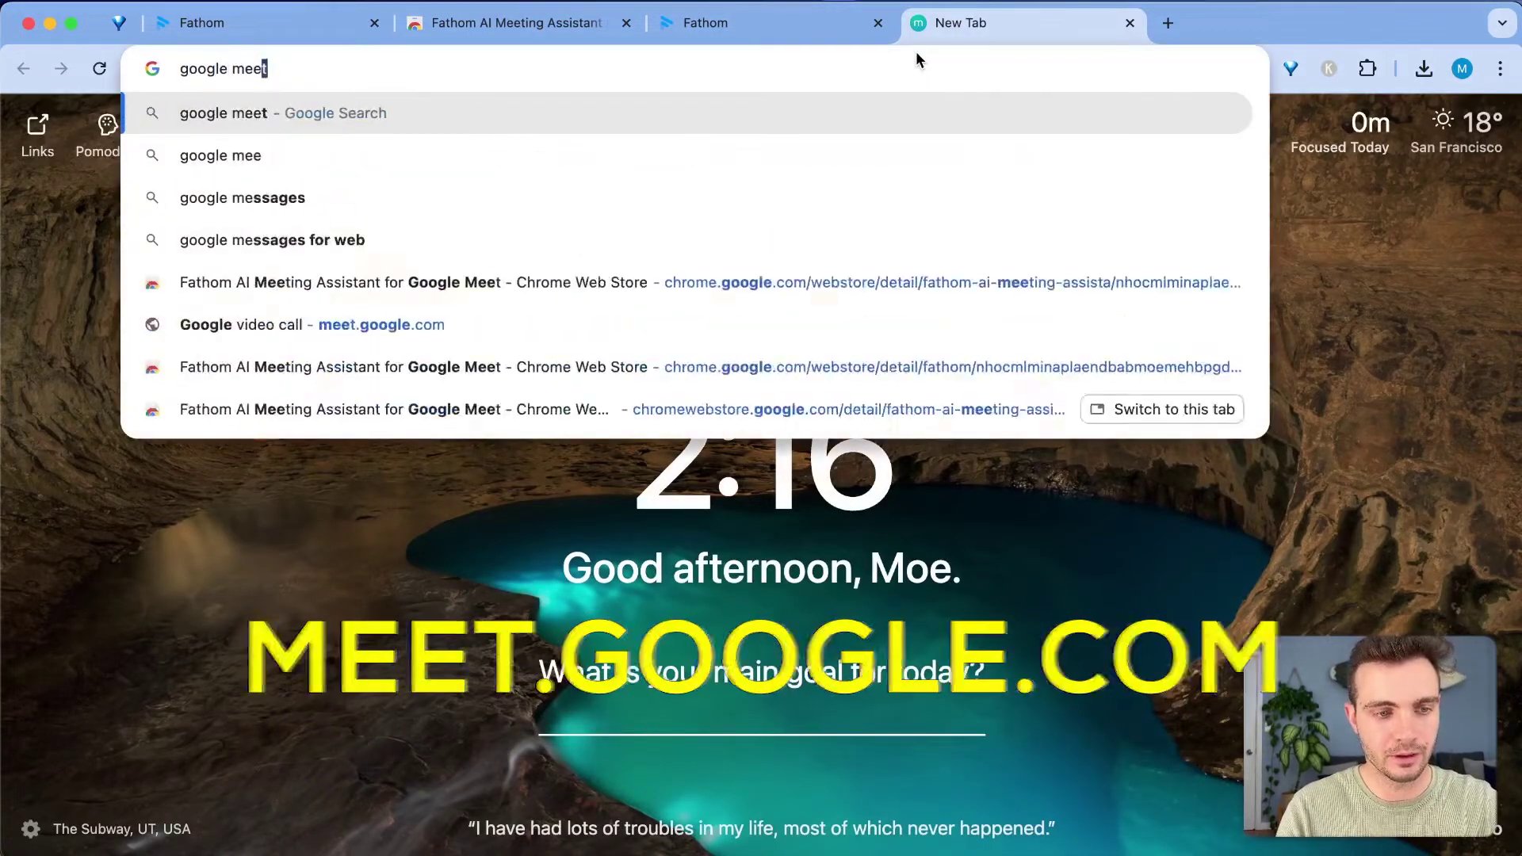
pyautogui.press('Return')
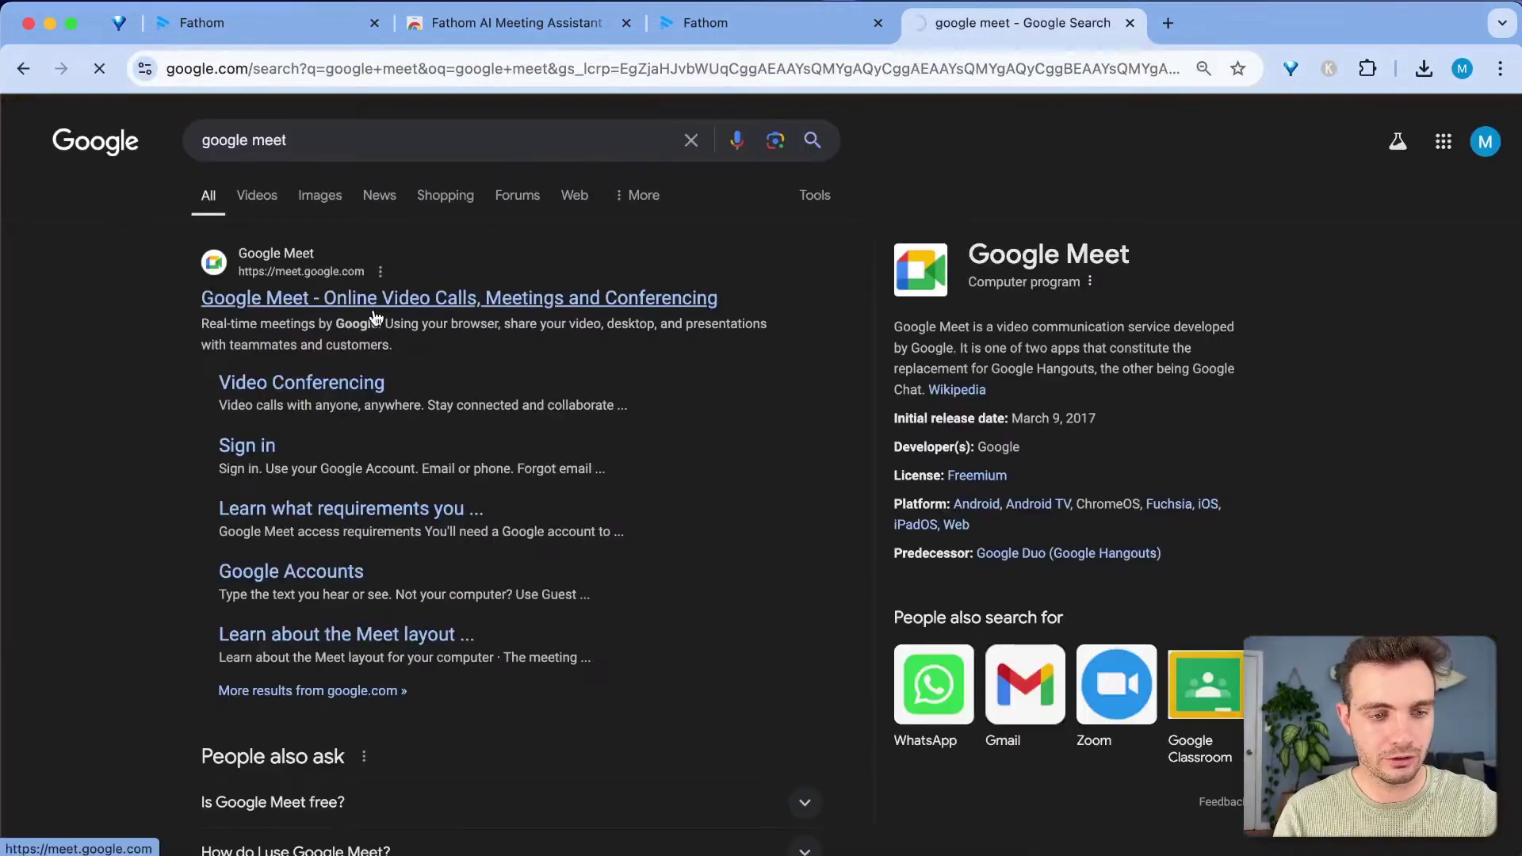
pyautogui.click(374, 312)
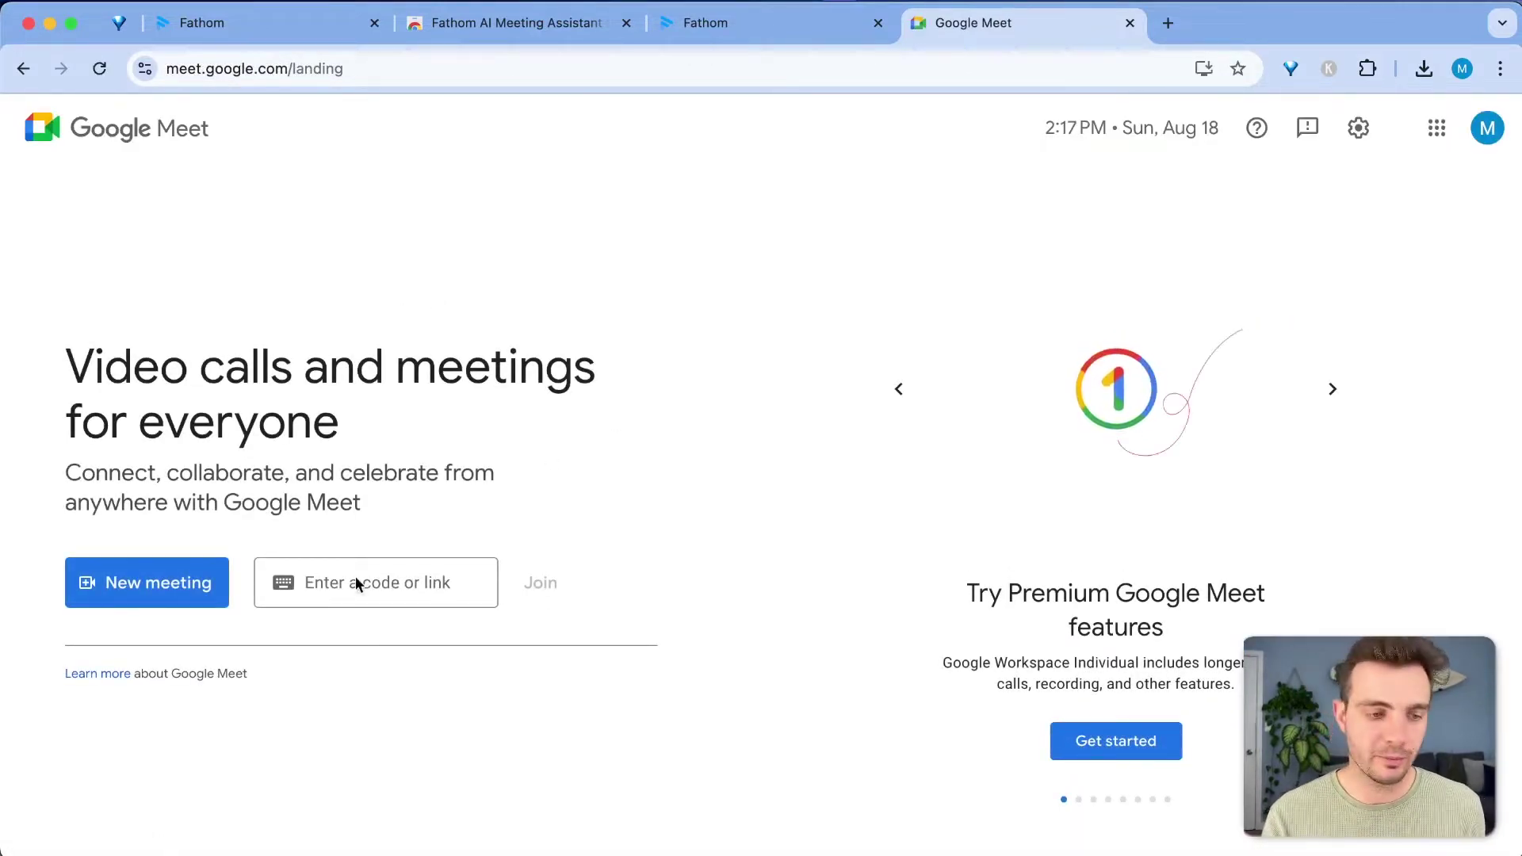
pyautogui.click(153, 599)
pyautogui.click(215, 630)
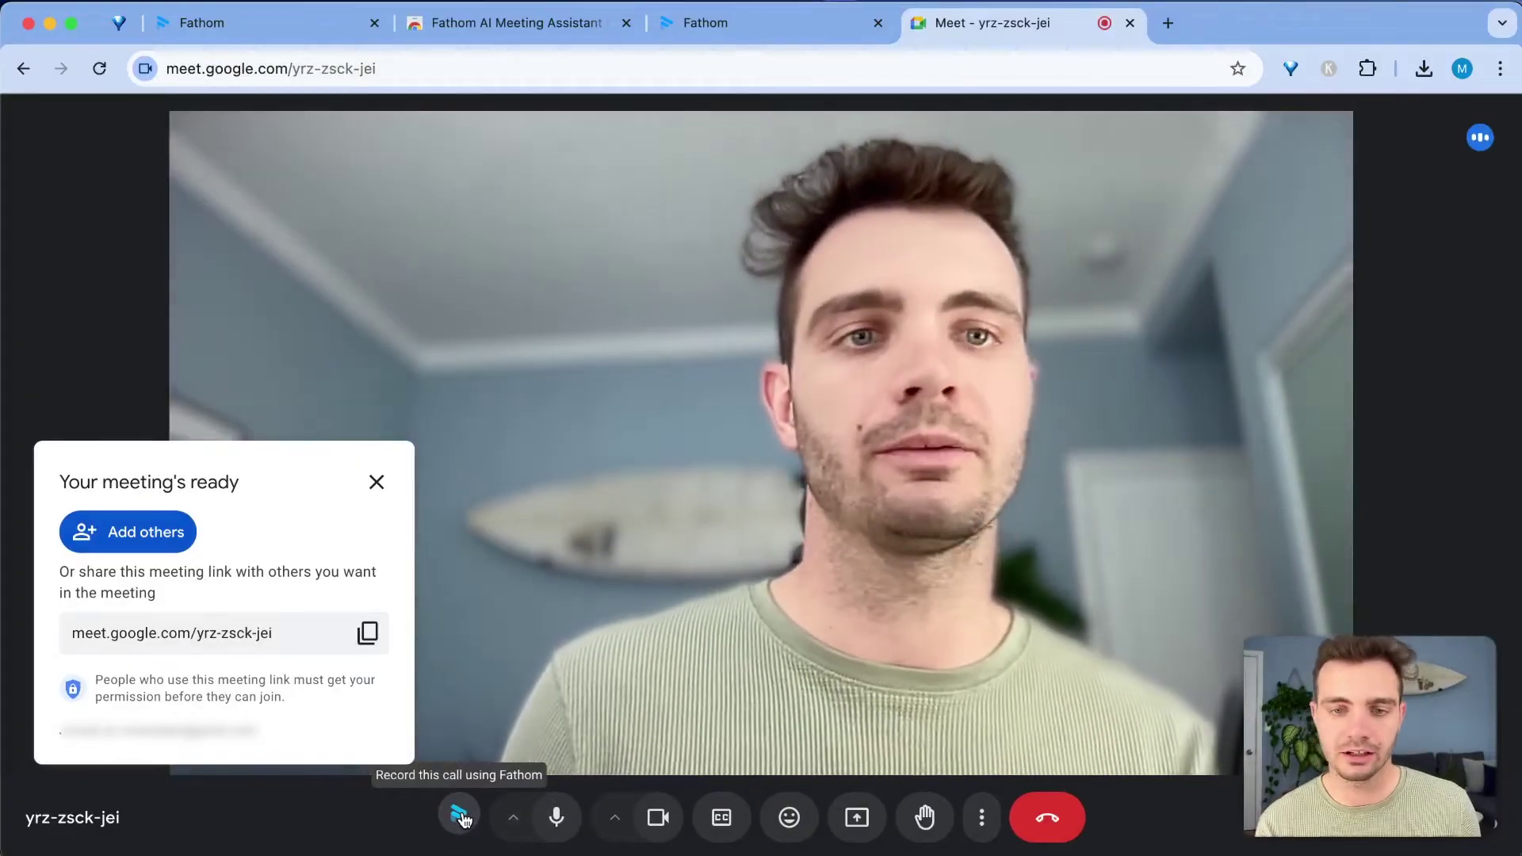
pyautogui.click(377, 482)
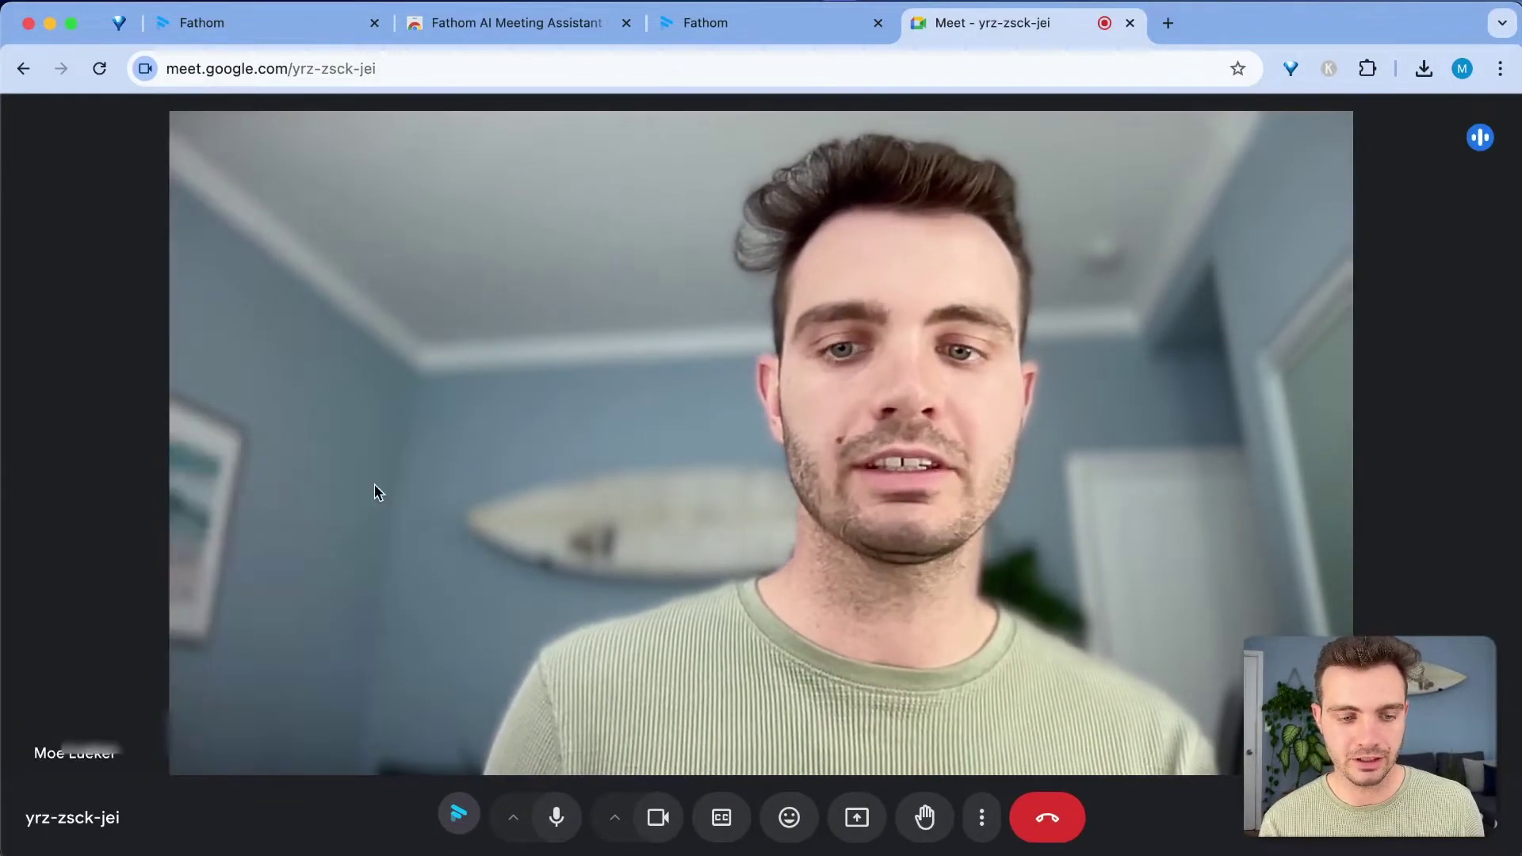
# Record the call with Fathom and admit the Fathom notetaker.
pyautogui.click(459, 814)
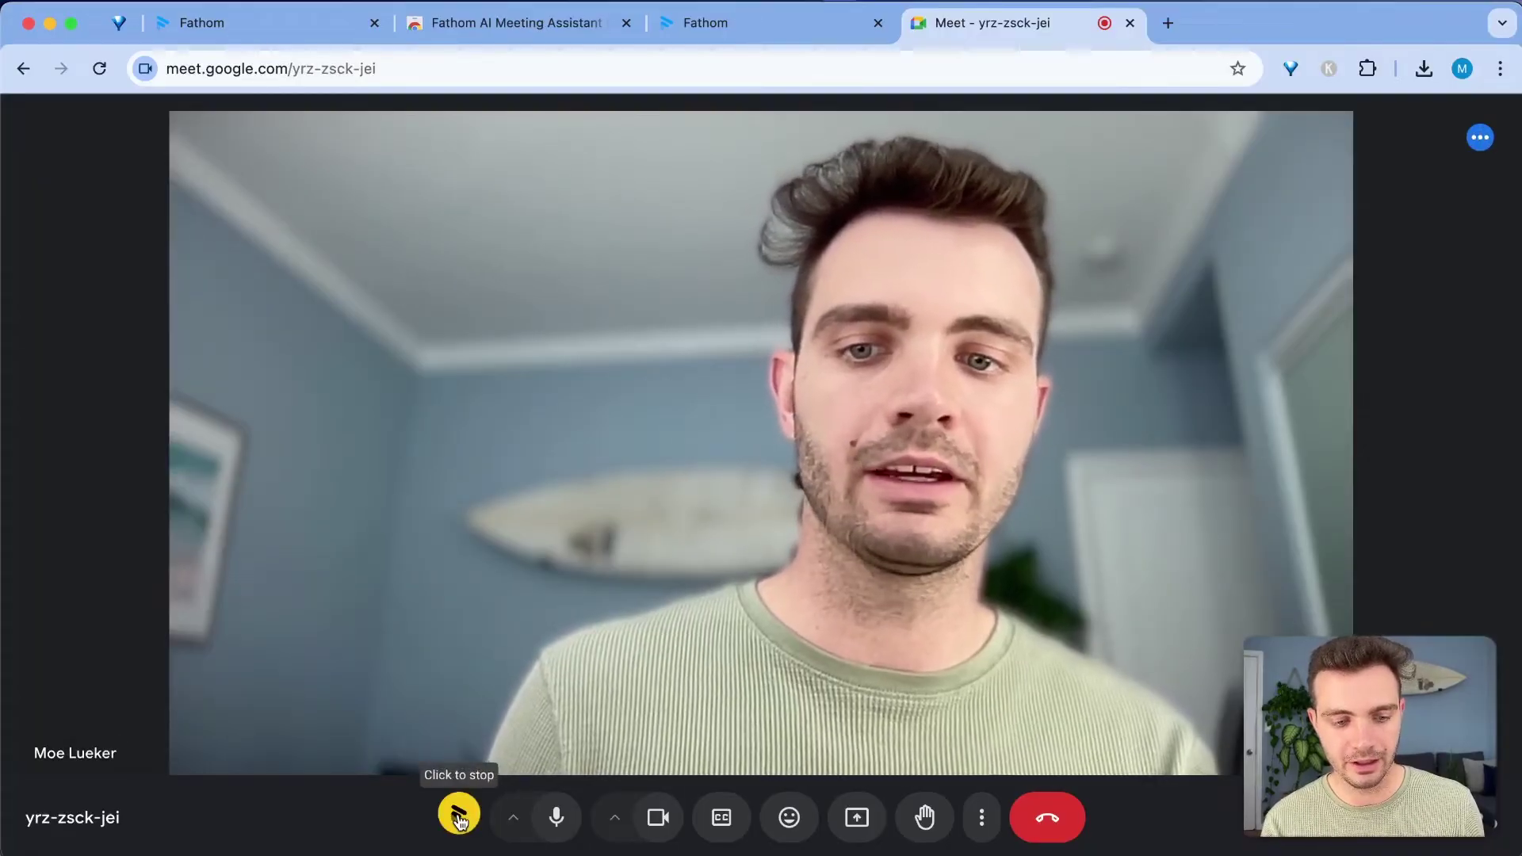
pyautogui.click(1480, 137)
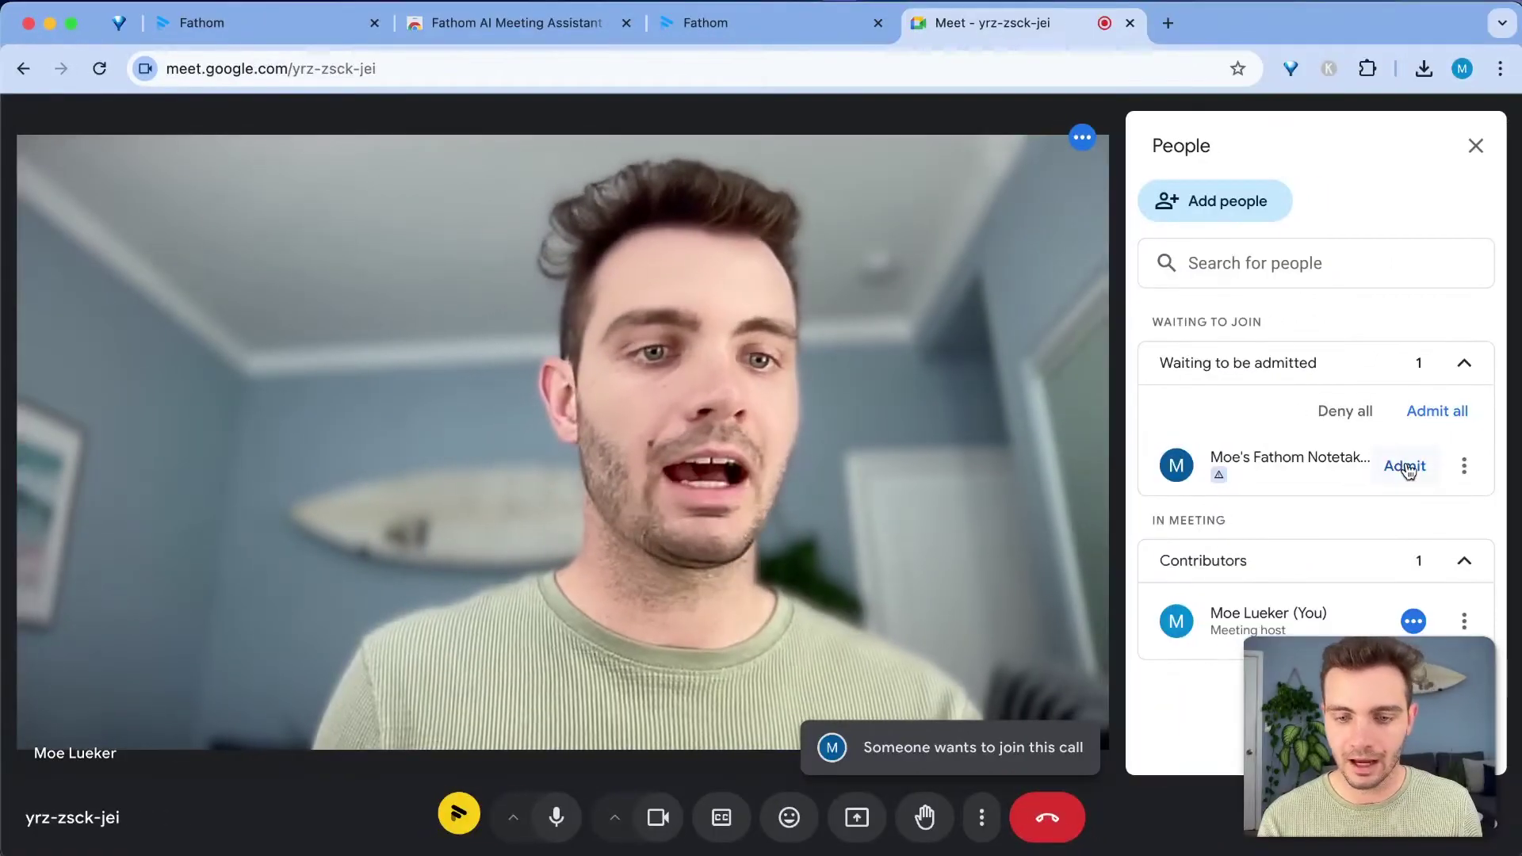
pyautogui.click(1403, 468)
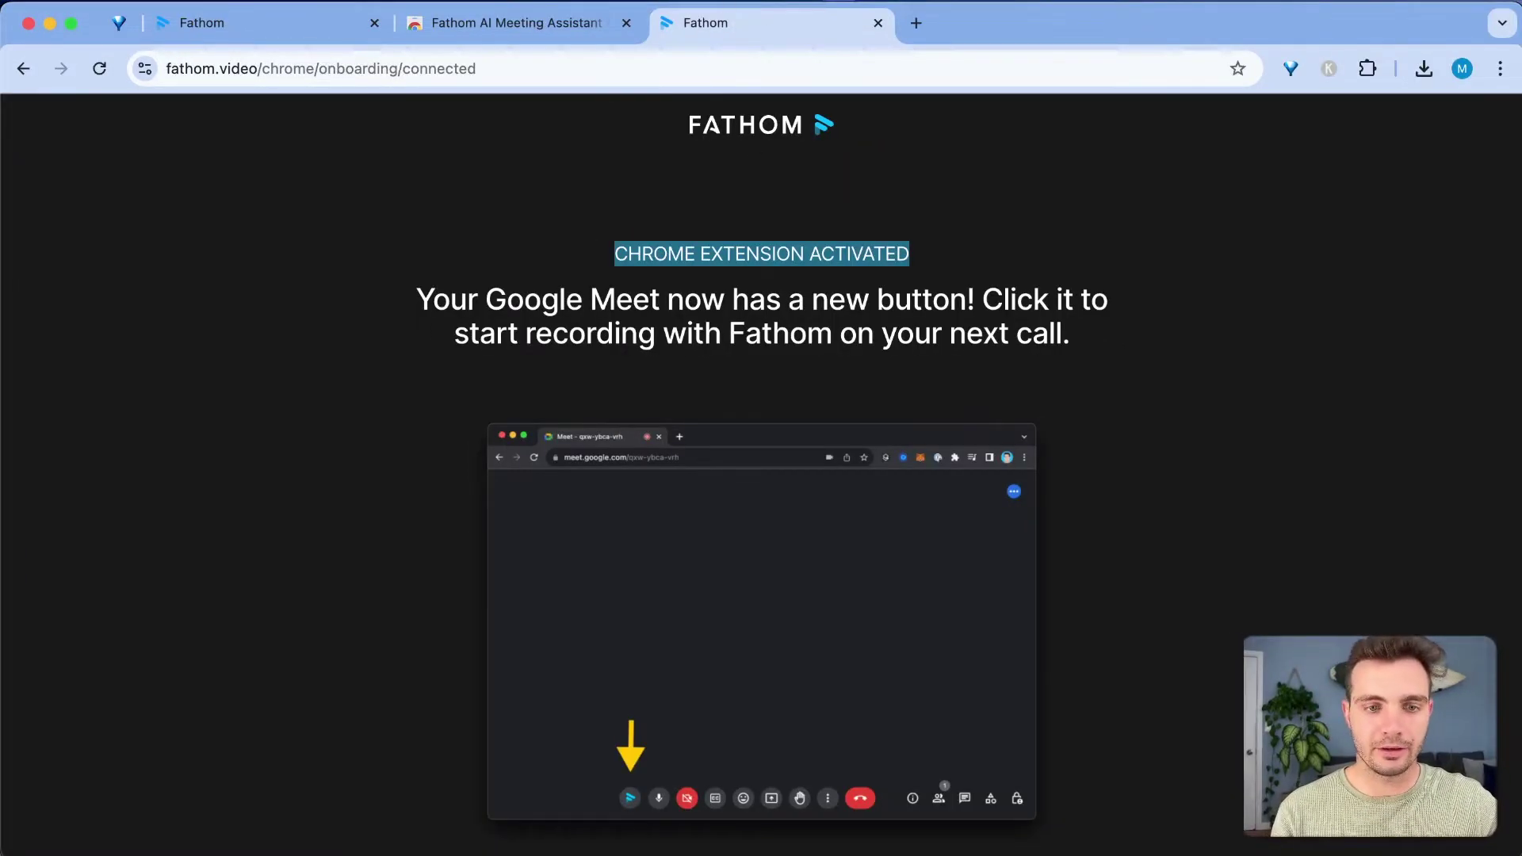
# Open View Recordings from the Fathom extension menu and collect the reward points.
pyautogui.click(760, 2)
pyautogui.click(904, 31)
pyautogui.click(670, 74)
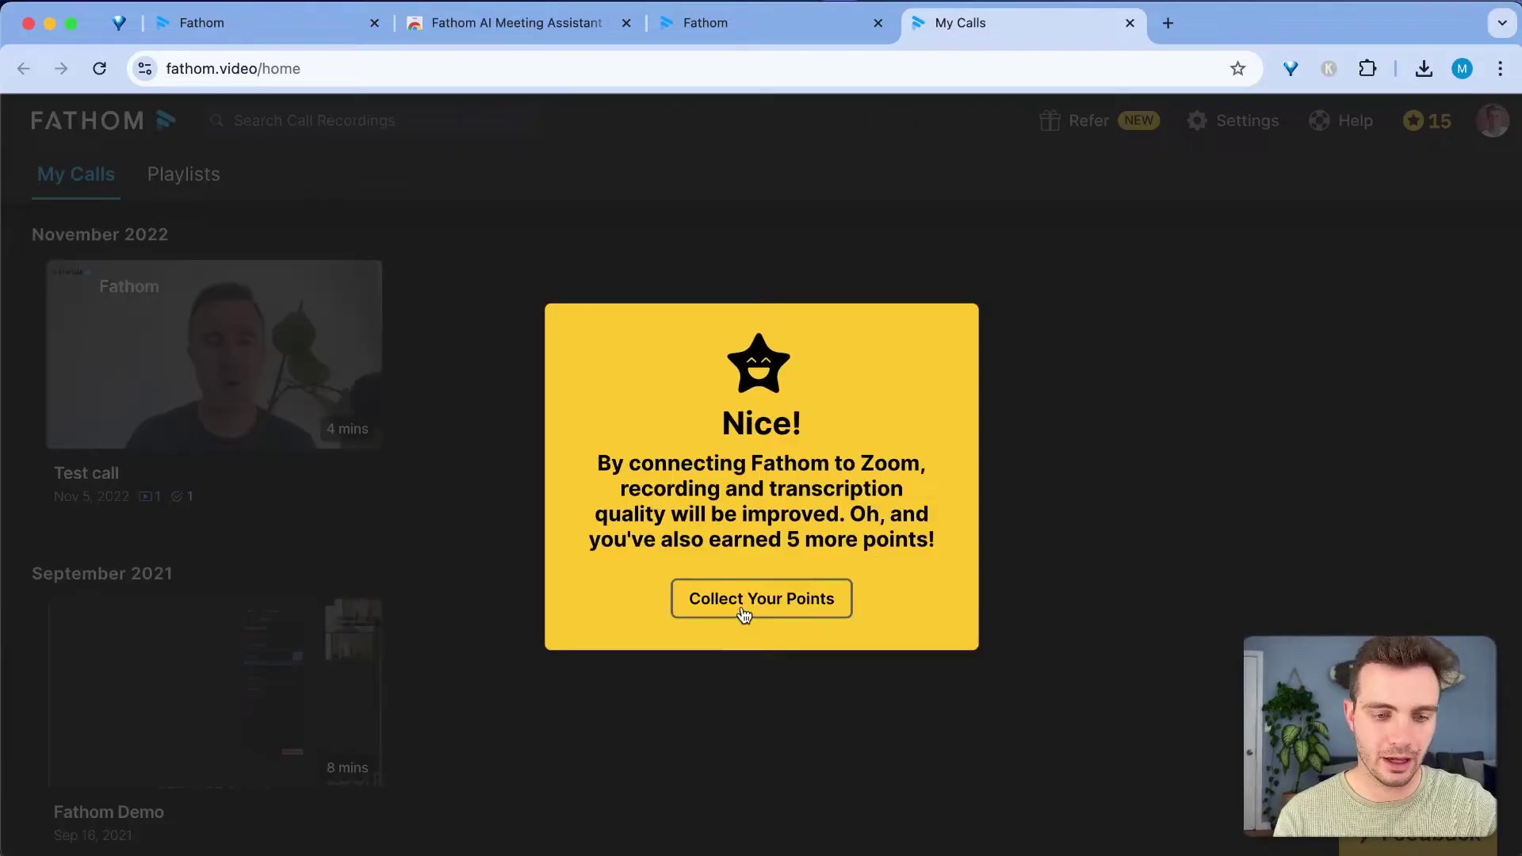
pyautogui.click(743, 615)
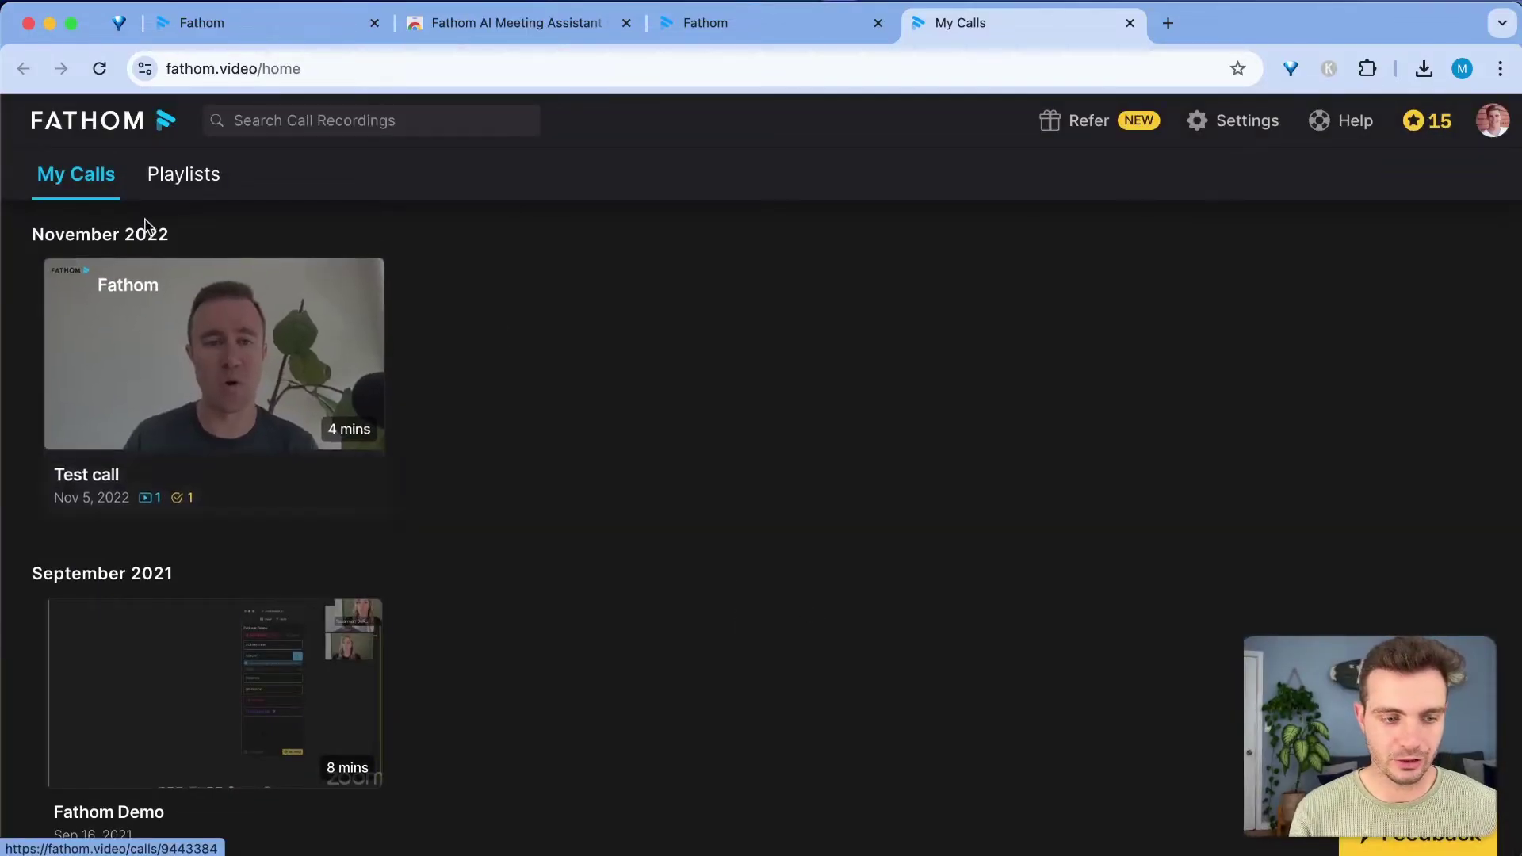
pyautogui.scroll(-2, 222, 634)
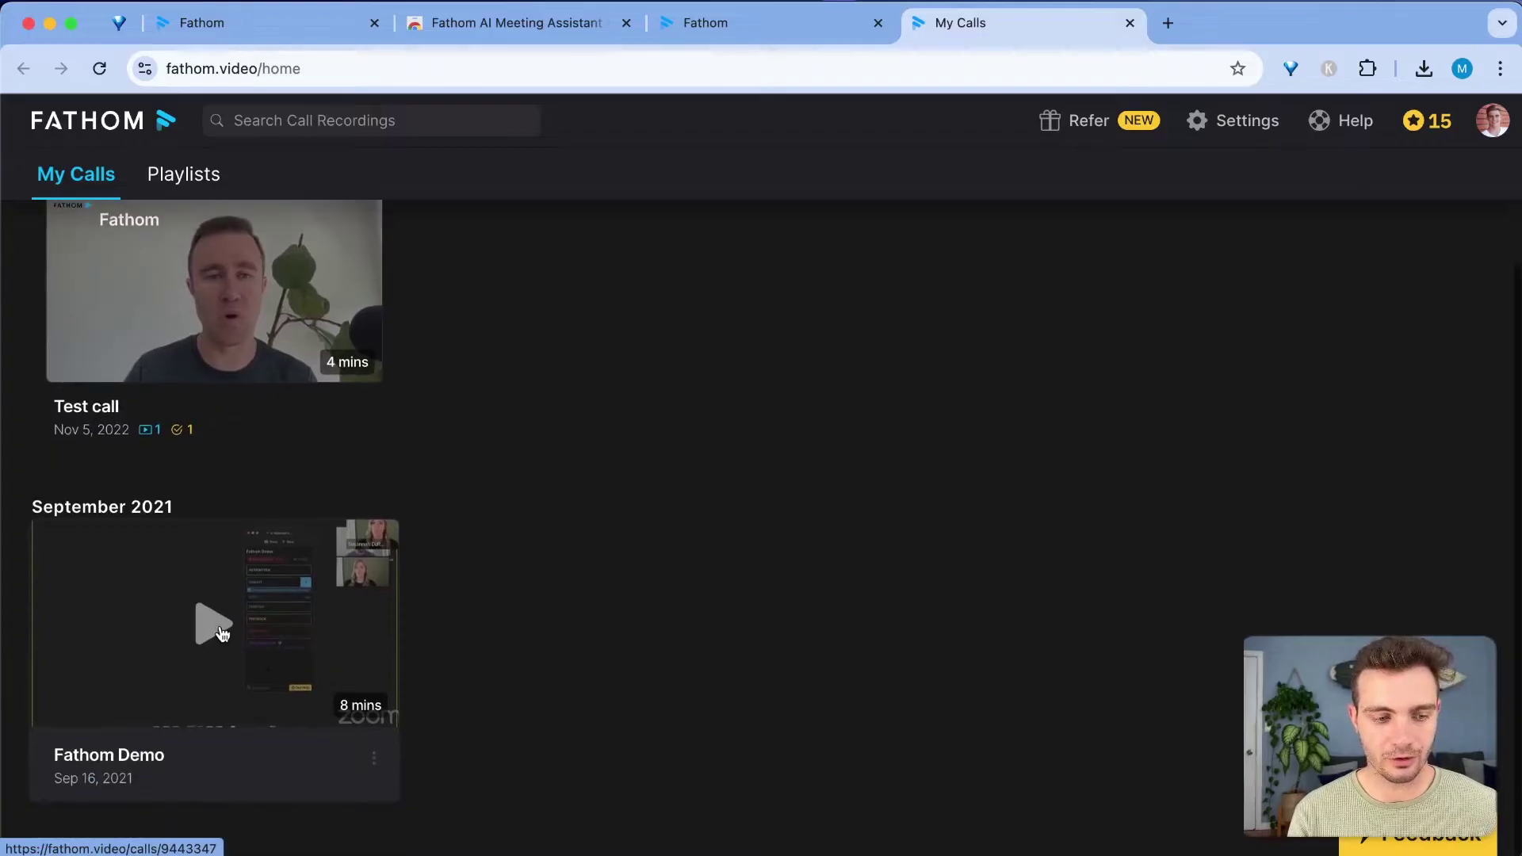
pyautogui.scroll(2, 222, 634)
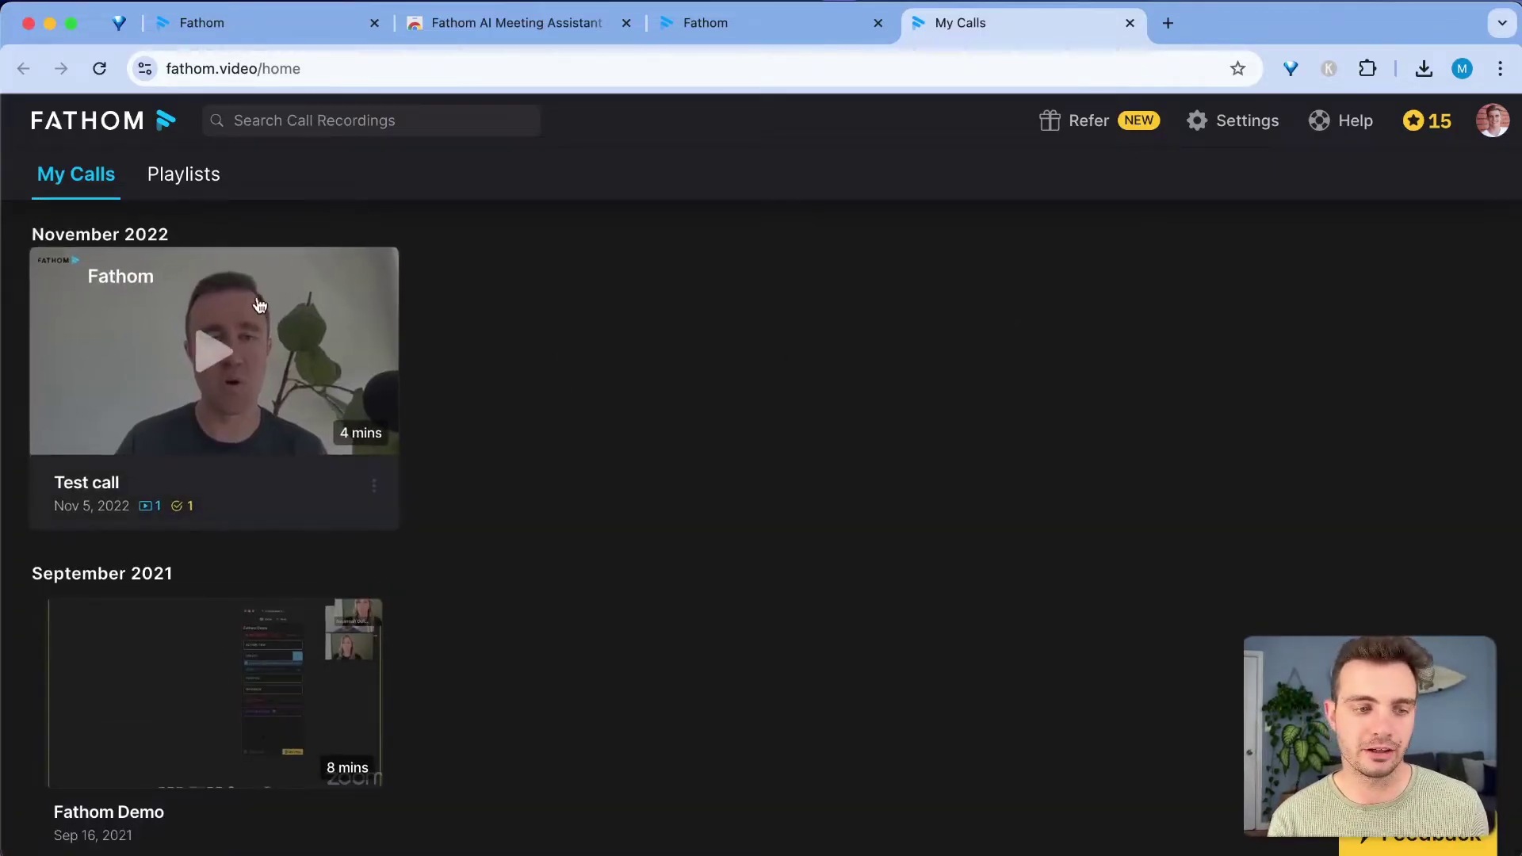
pyautogui.scroll(-2, 542, 545)
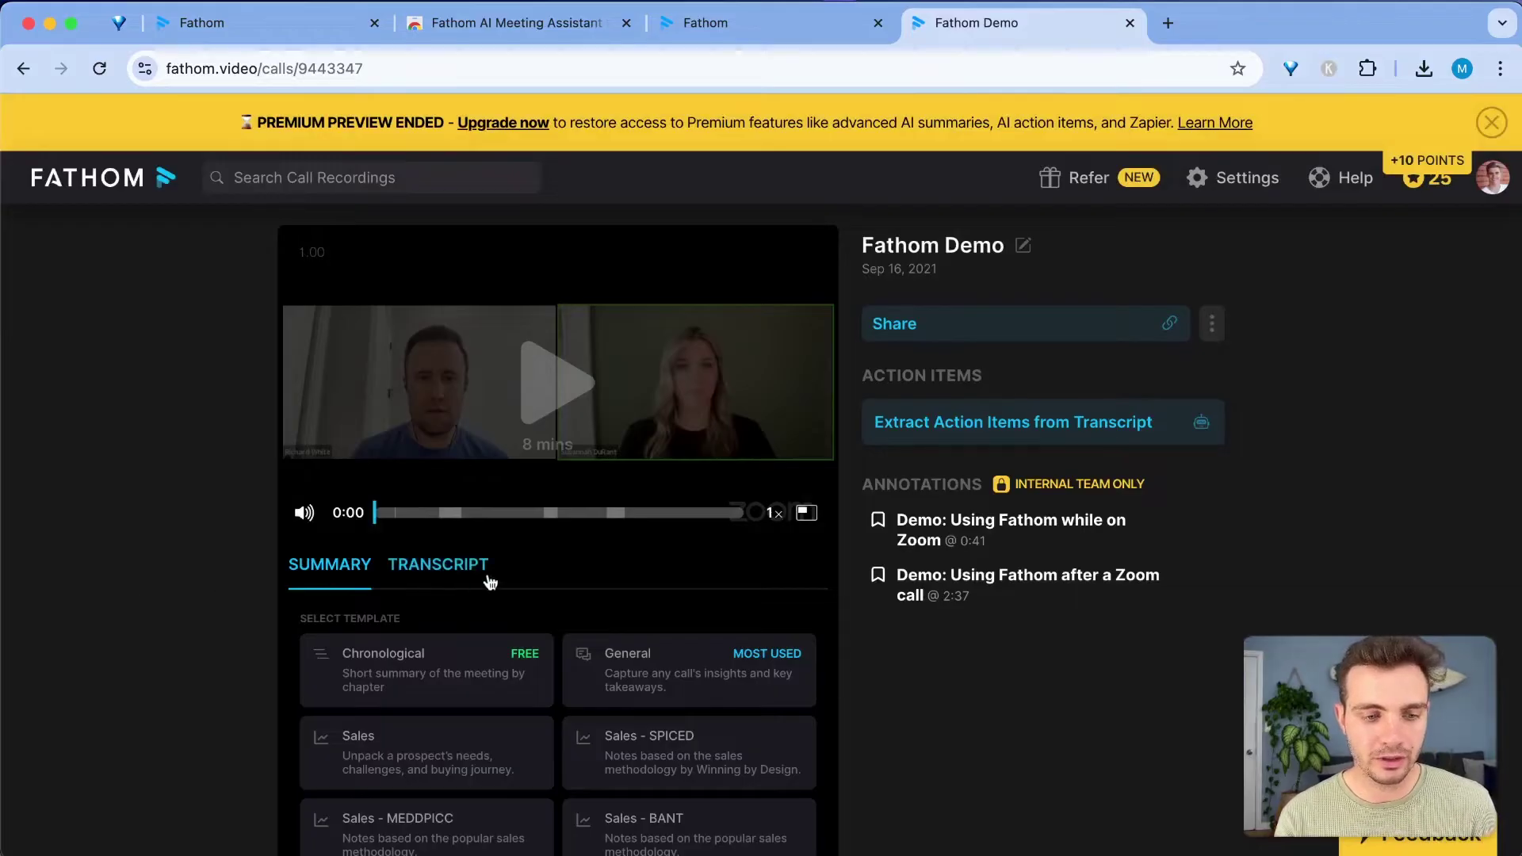
# Show the Fathom Demo transcript and play the recording from 0:51.
pyautogui.click(468, 572)
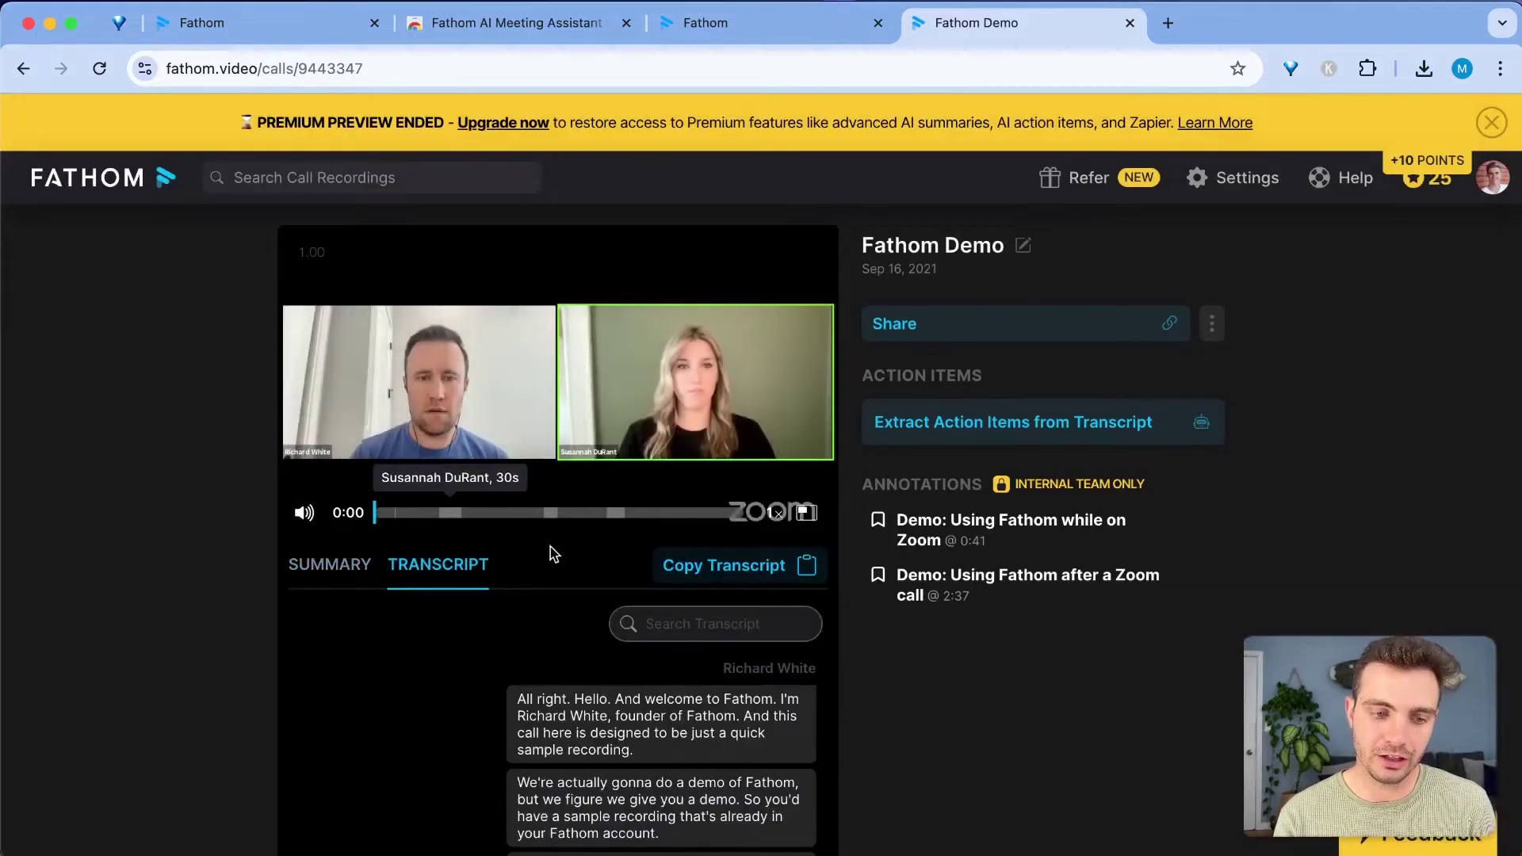
pyautogui.click(555, 396)
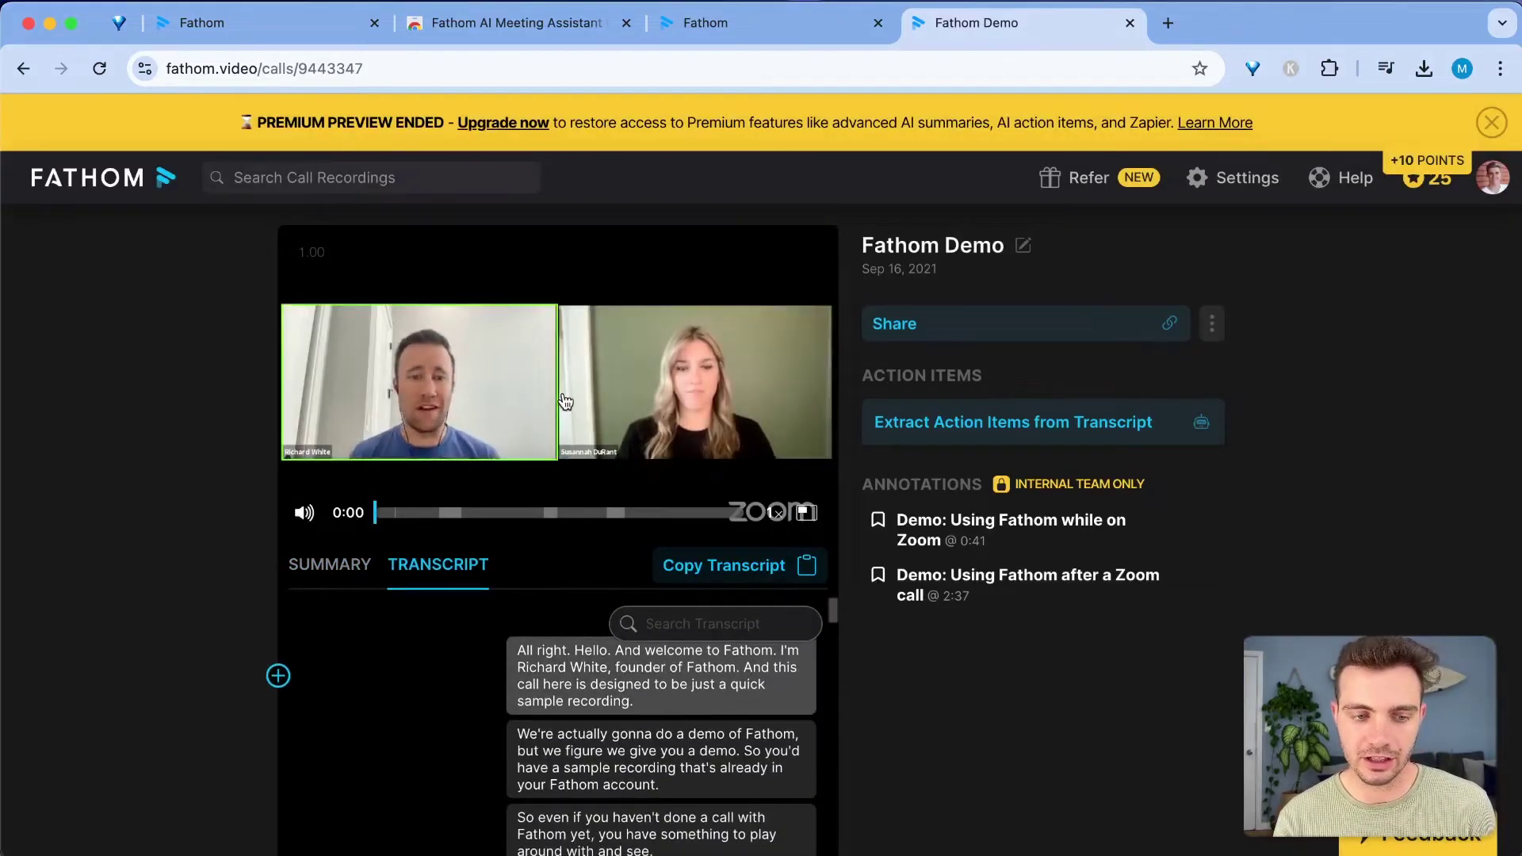
pyautogui.click(494, 513)
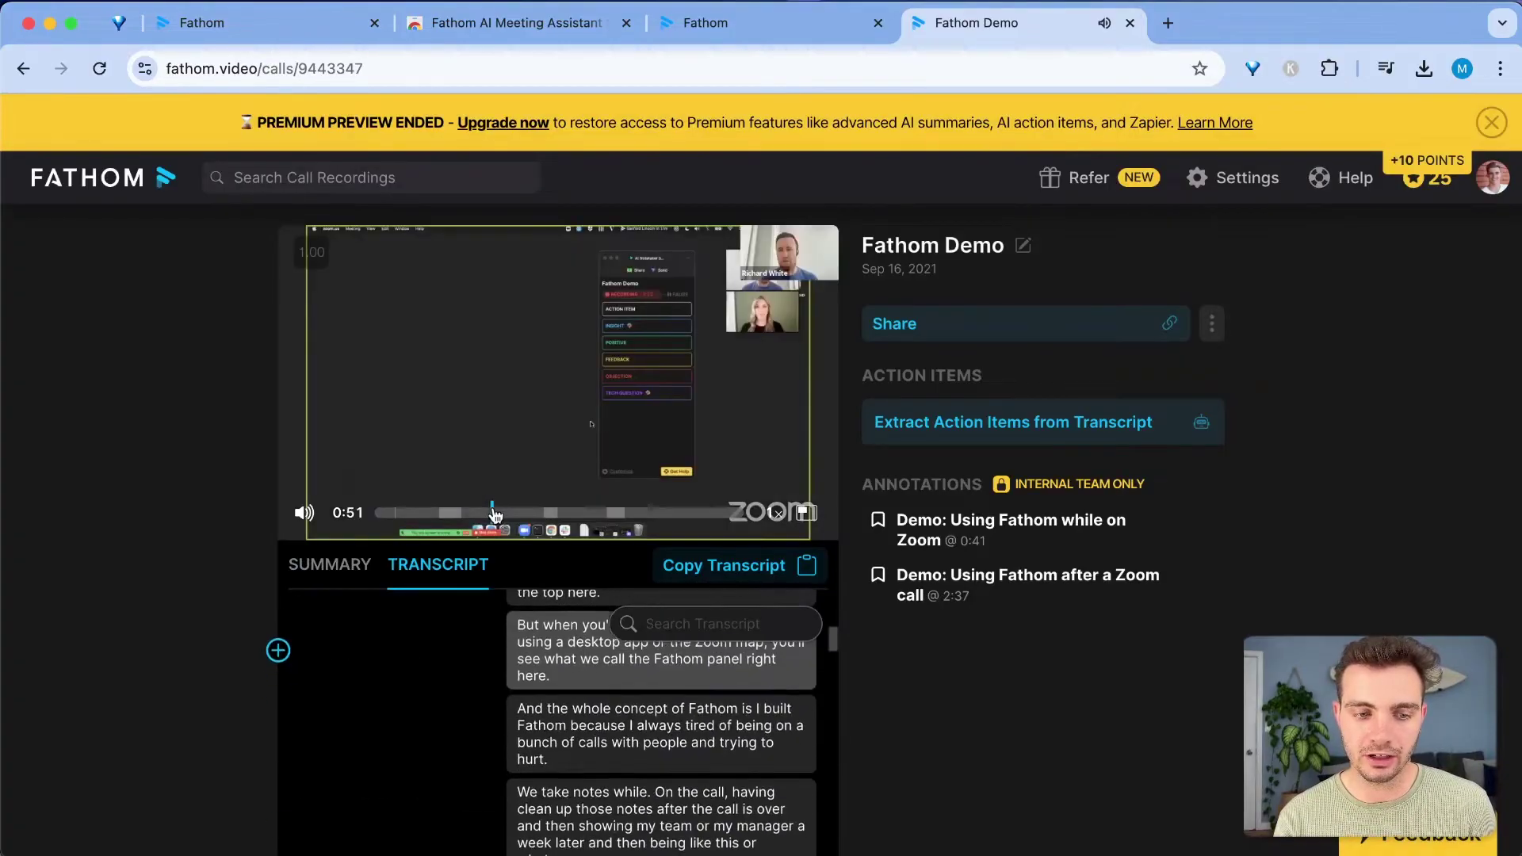
# Generate a Chronological summary of the Fathom Demo call.
pyautogui.click(332, 564)
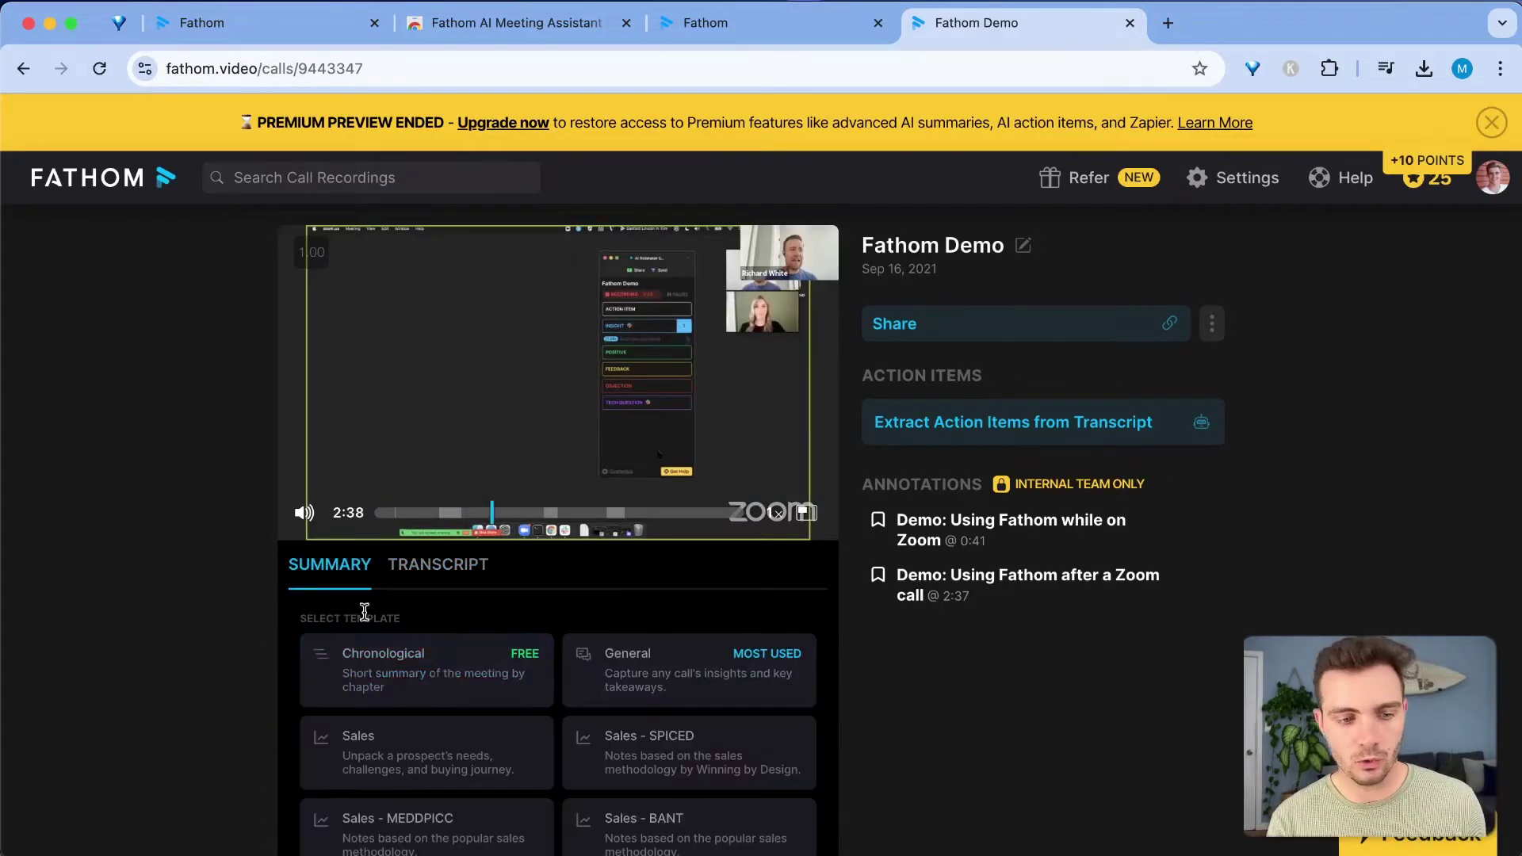
pyautogui.click(463, 659)
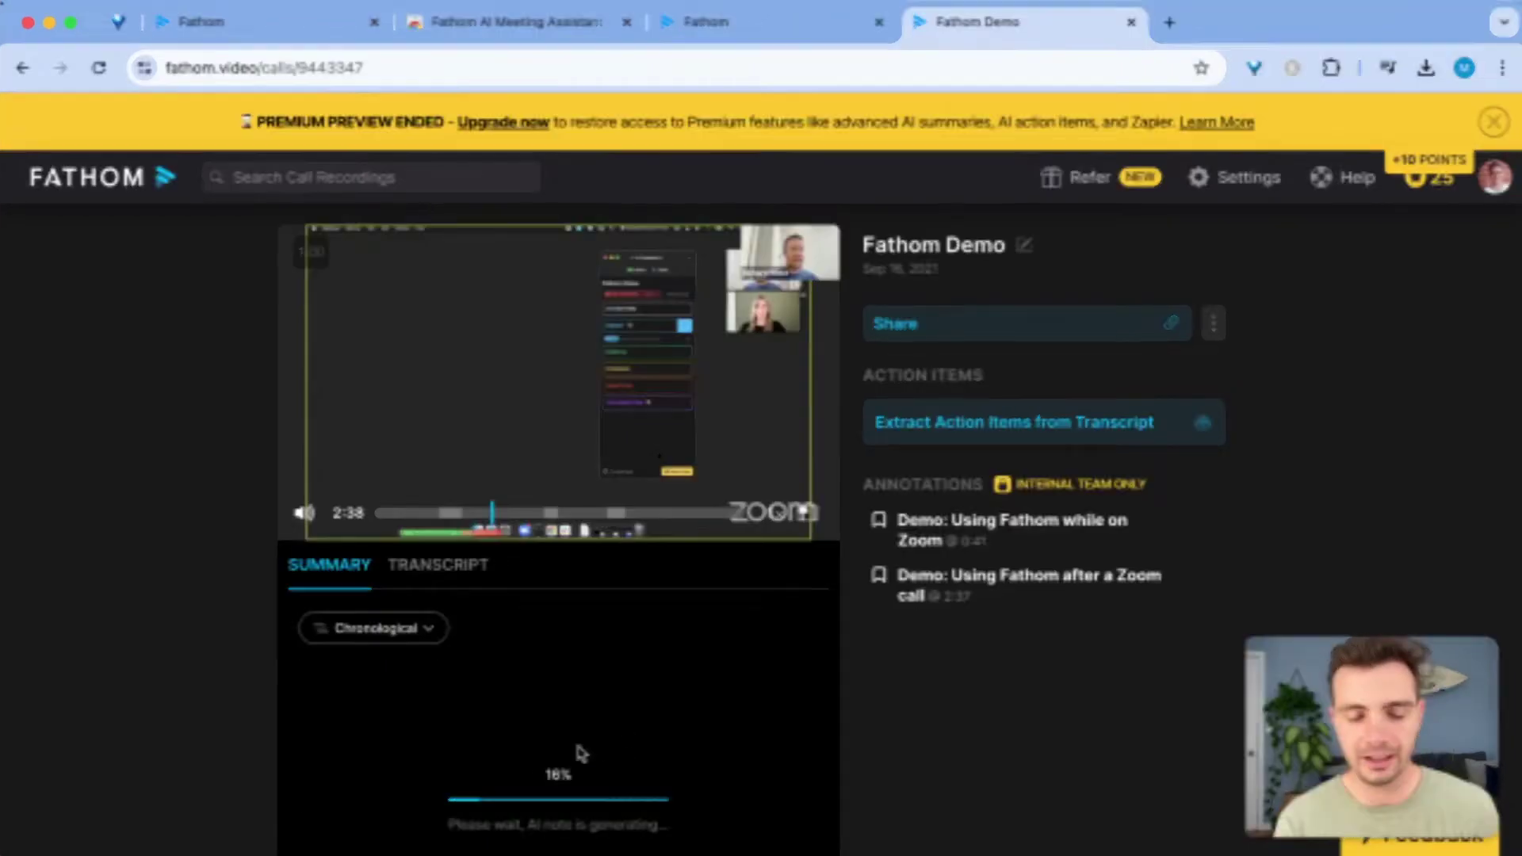
pyautogui.scroll(2, 801, 718)
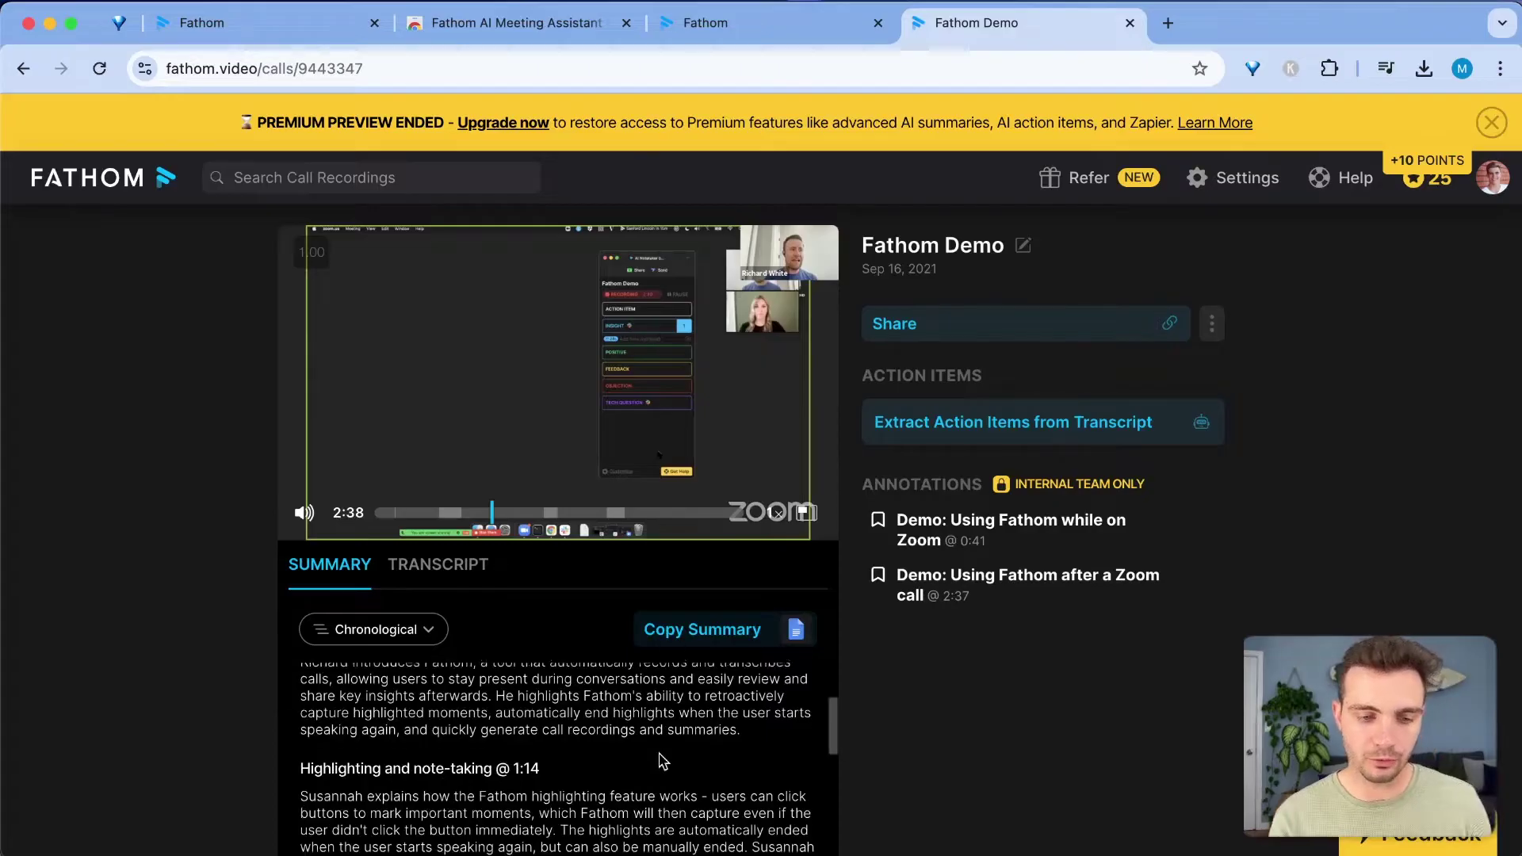
pyautogui.scroll(-10, 663, 759)
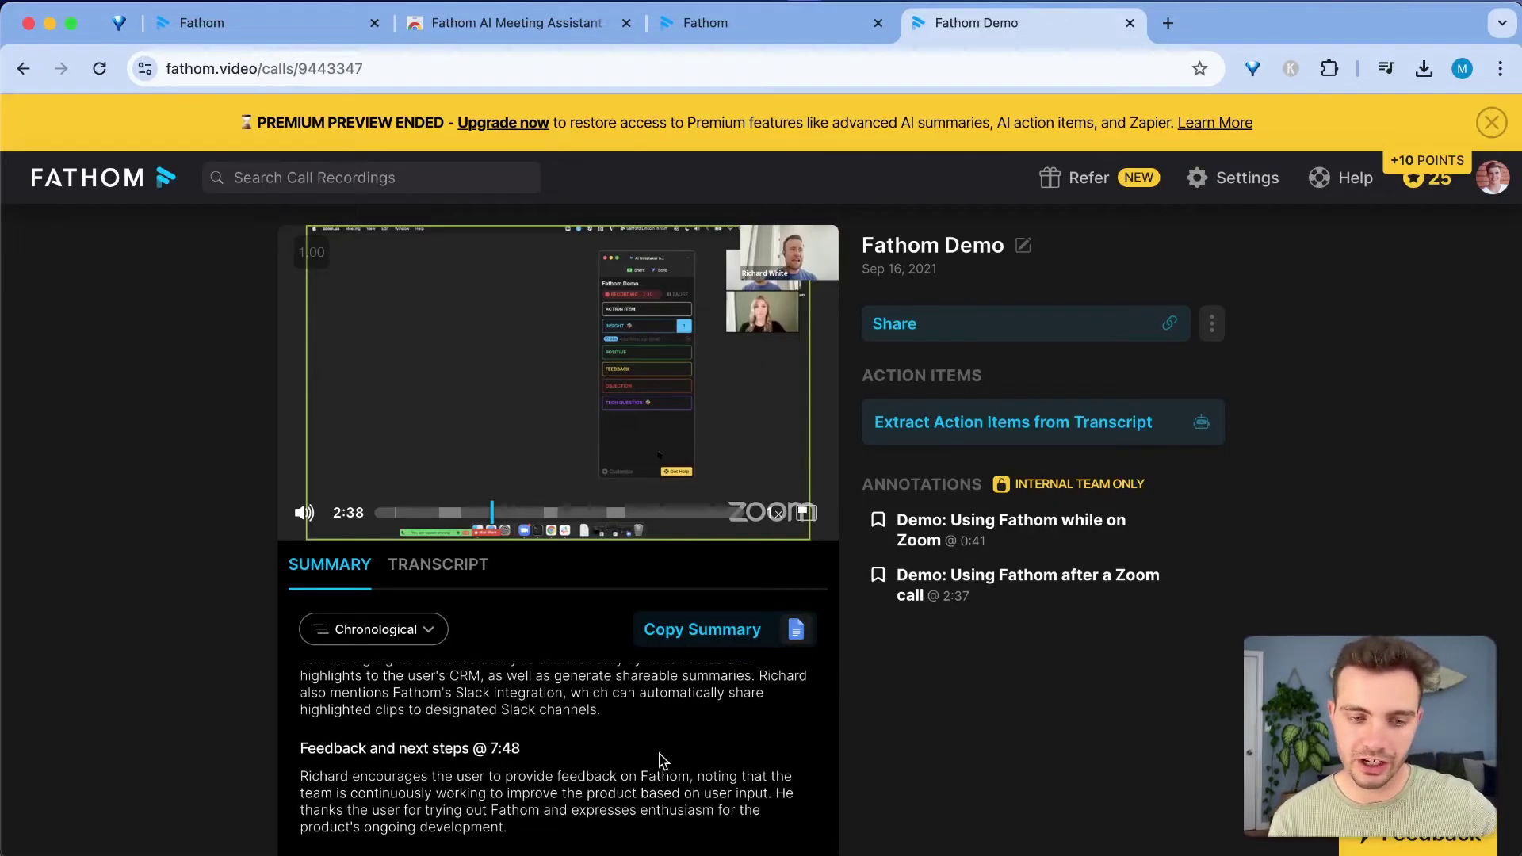
pyautogui.scroll(3, 480, 765)
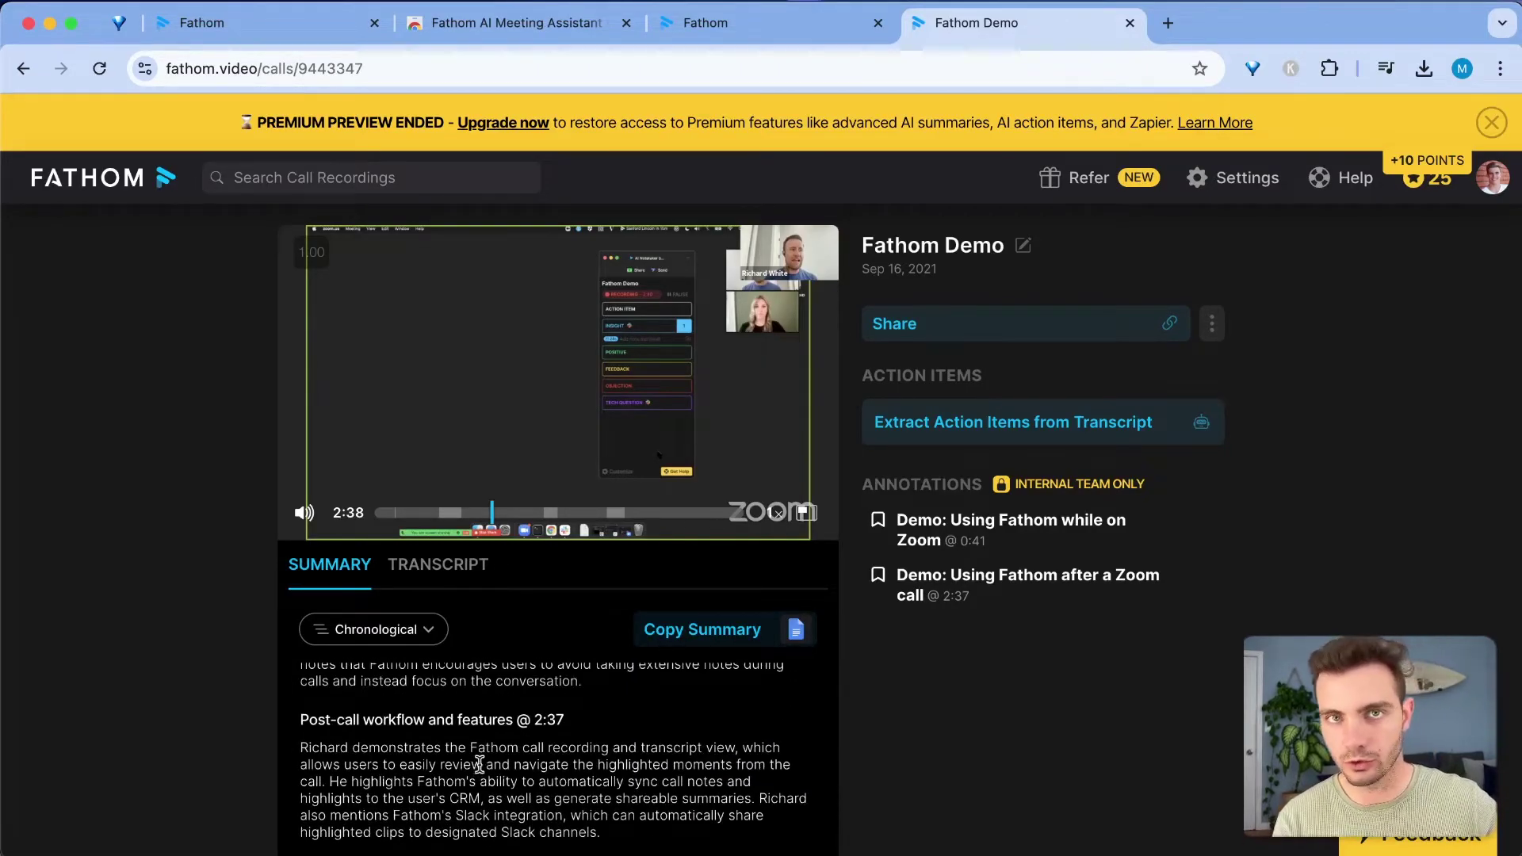
# Check the Share options, then jump playback to the Post-call workflow section.
pyautogui.click(1011, 333)
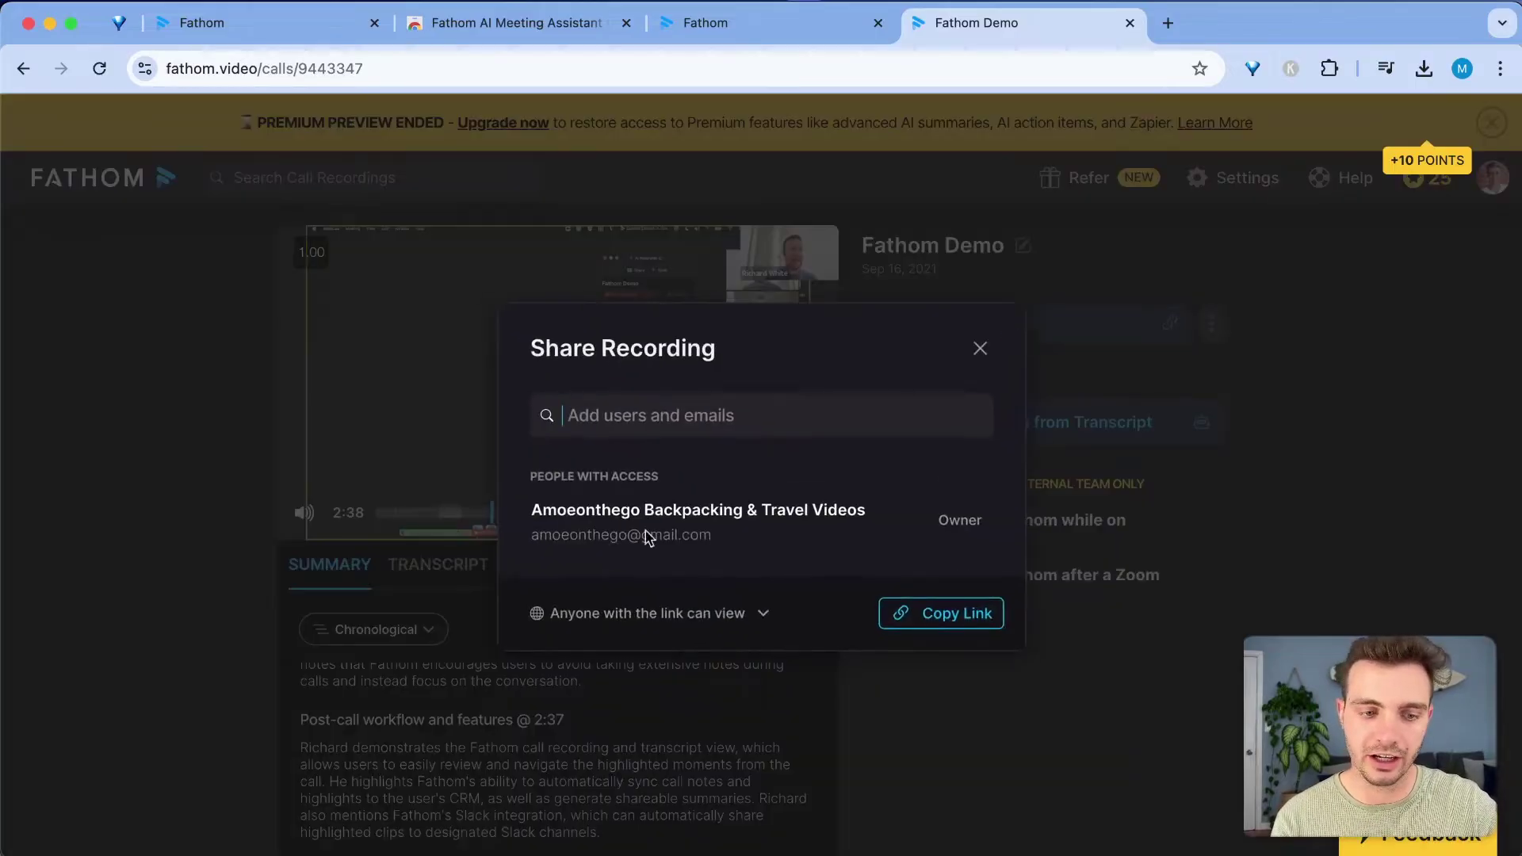
pyautogui.click(980, 350)
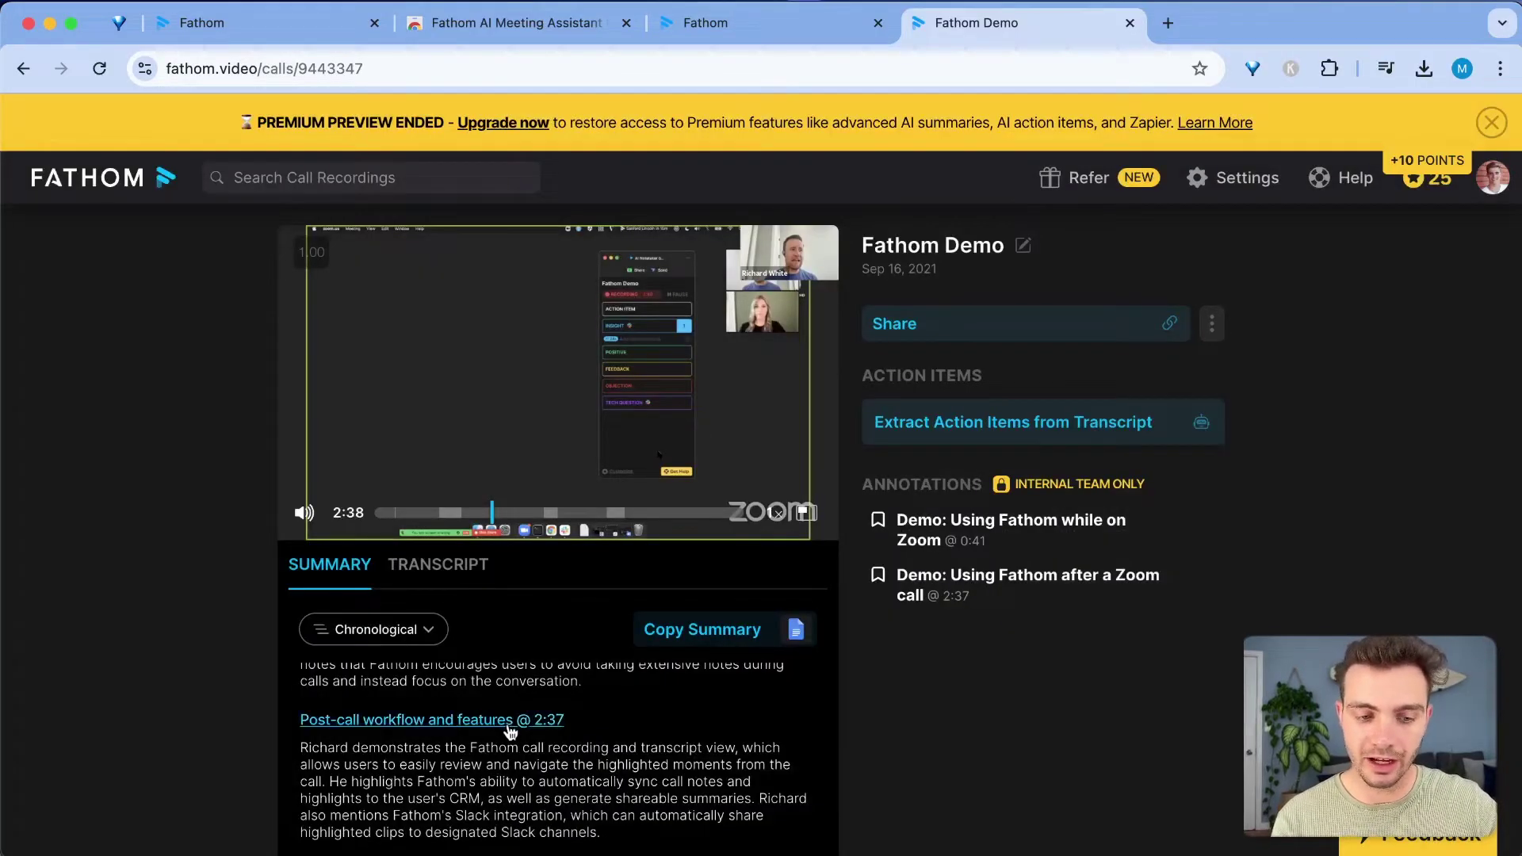
pyautogui.click(320, 728)
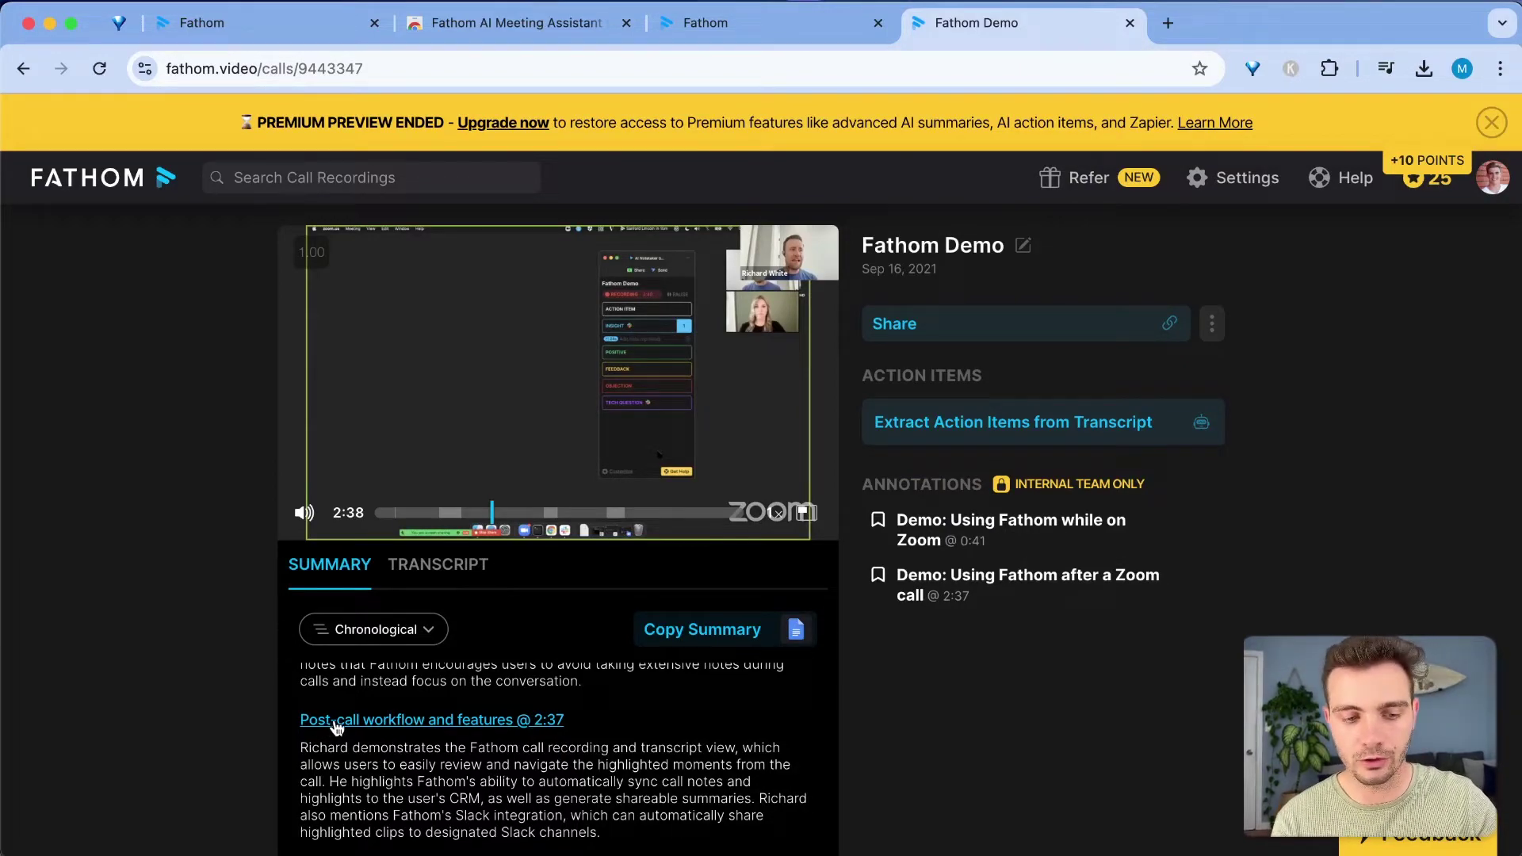
pyautogui.click(334, 726)
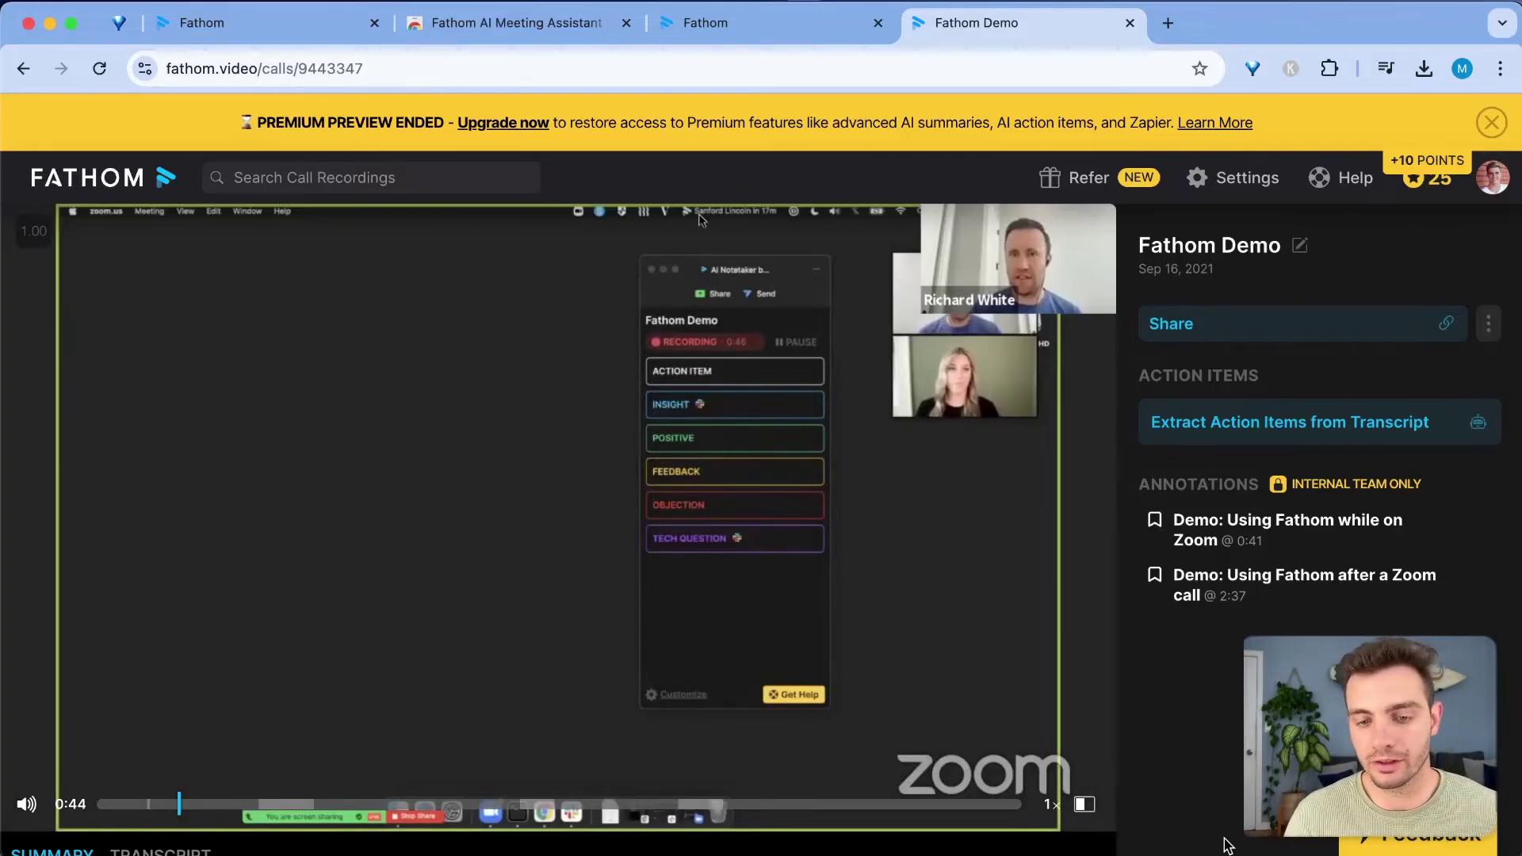
# Play the recording from the post-call annotation.
pyautogui.moveTo(1279, 524)
pyautogui.moveTo(1282, 573)
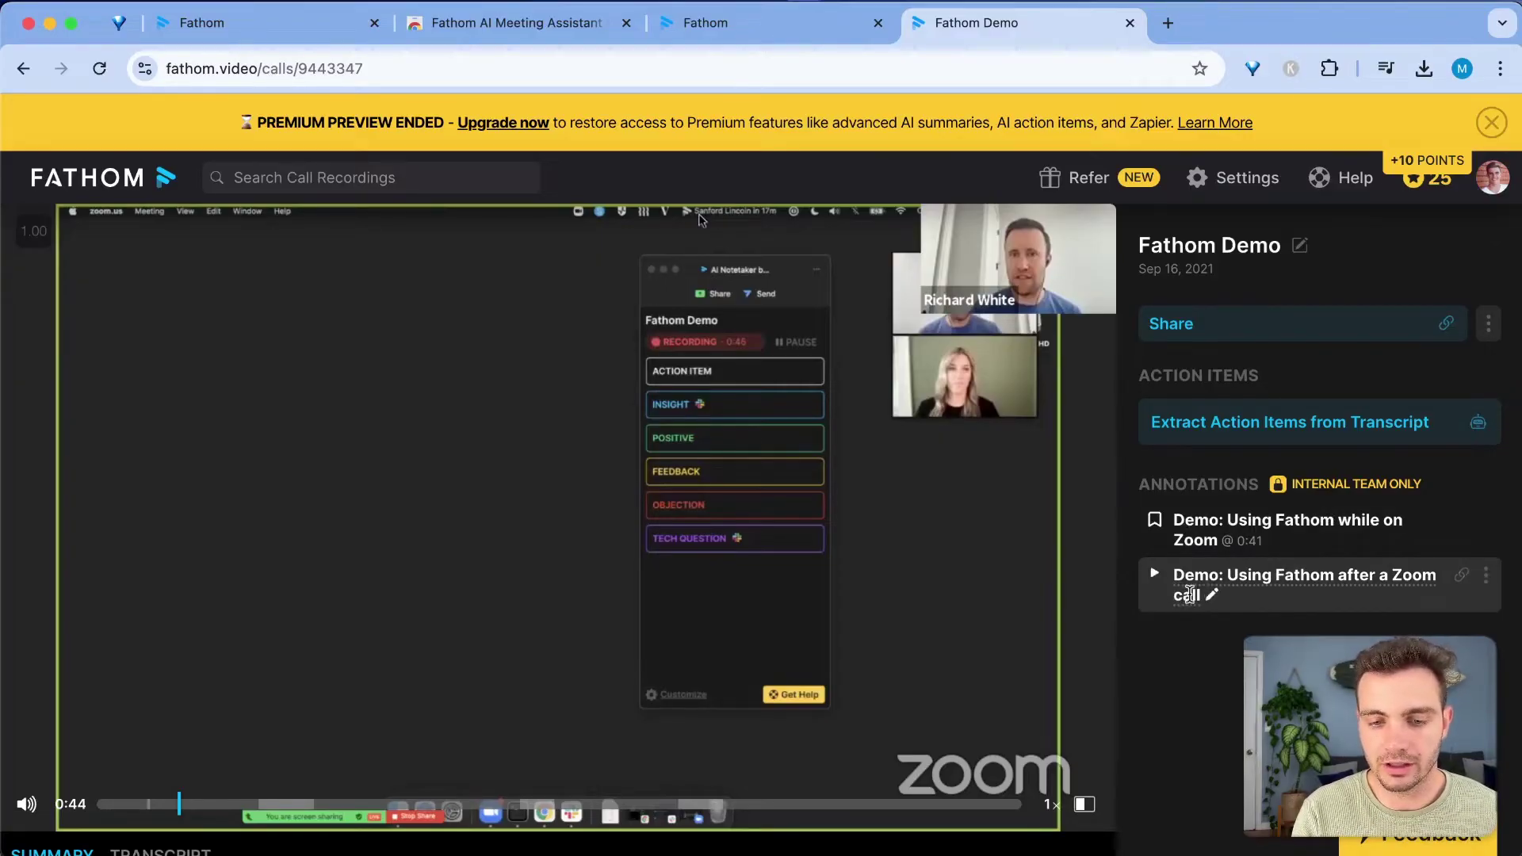
pyautogui.moveTo(1319, 491)
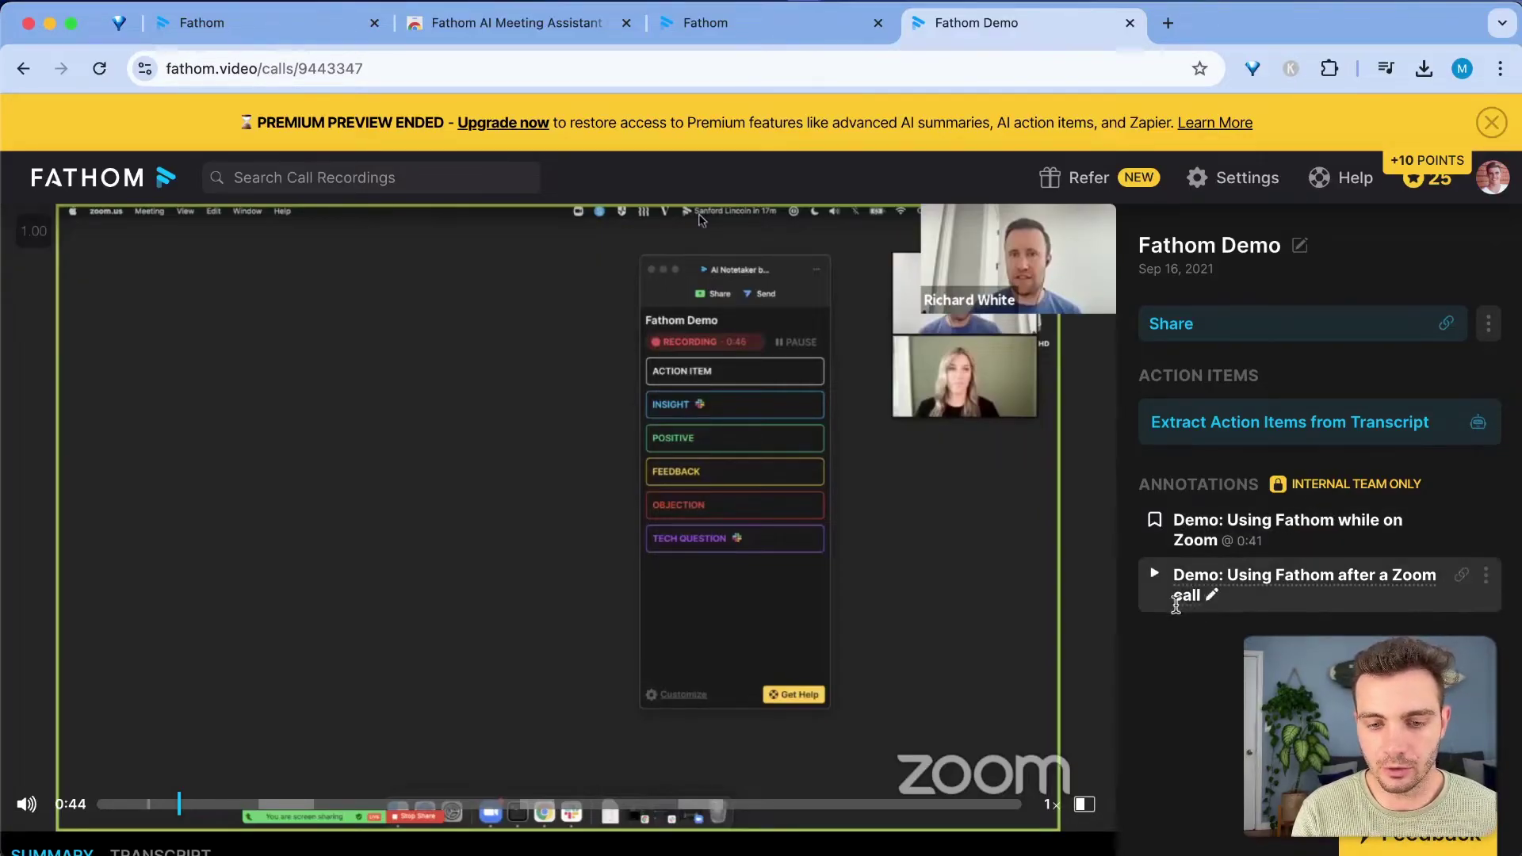
pyautogui.click(1308, 595)
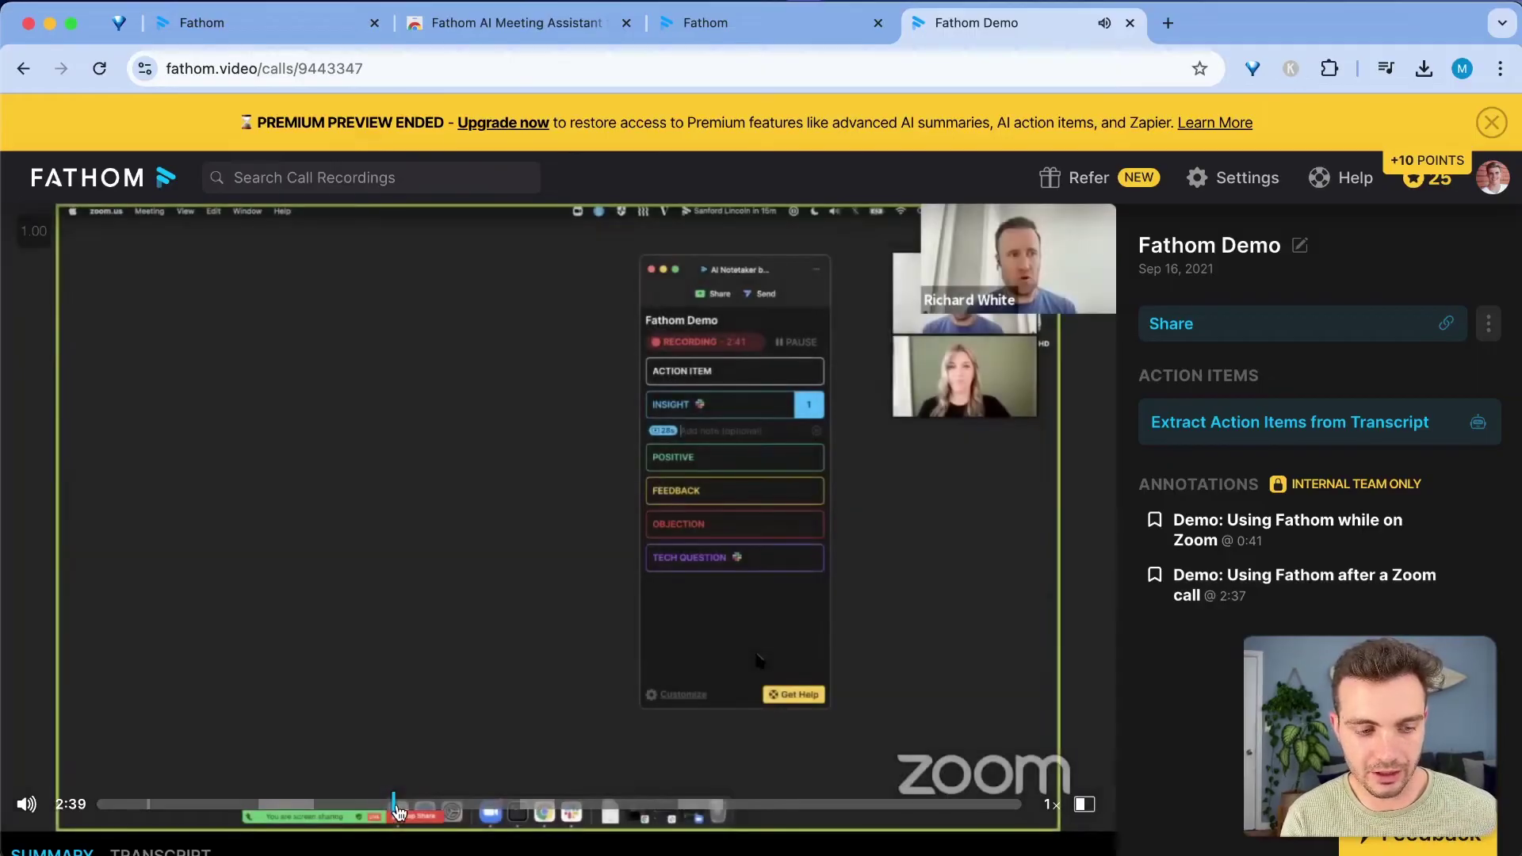
# Copy the 'Demo: Using Fathom after a Zoom call' share link and preview it incognito.
pyautogui.moveTo(1458, 585)
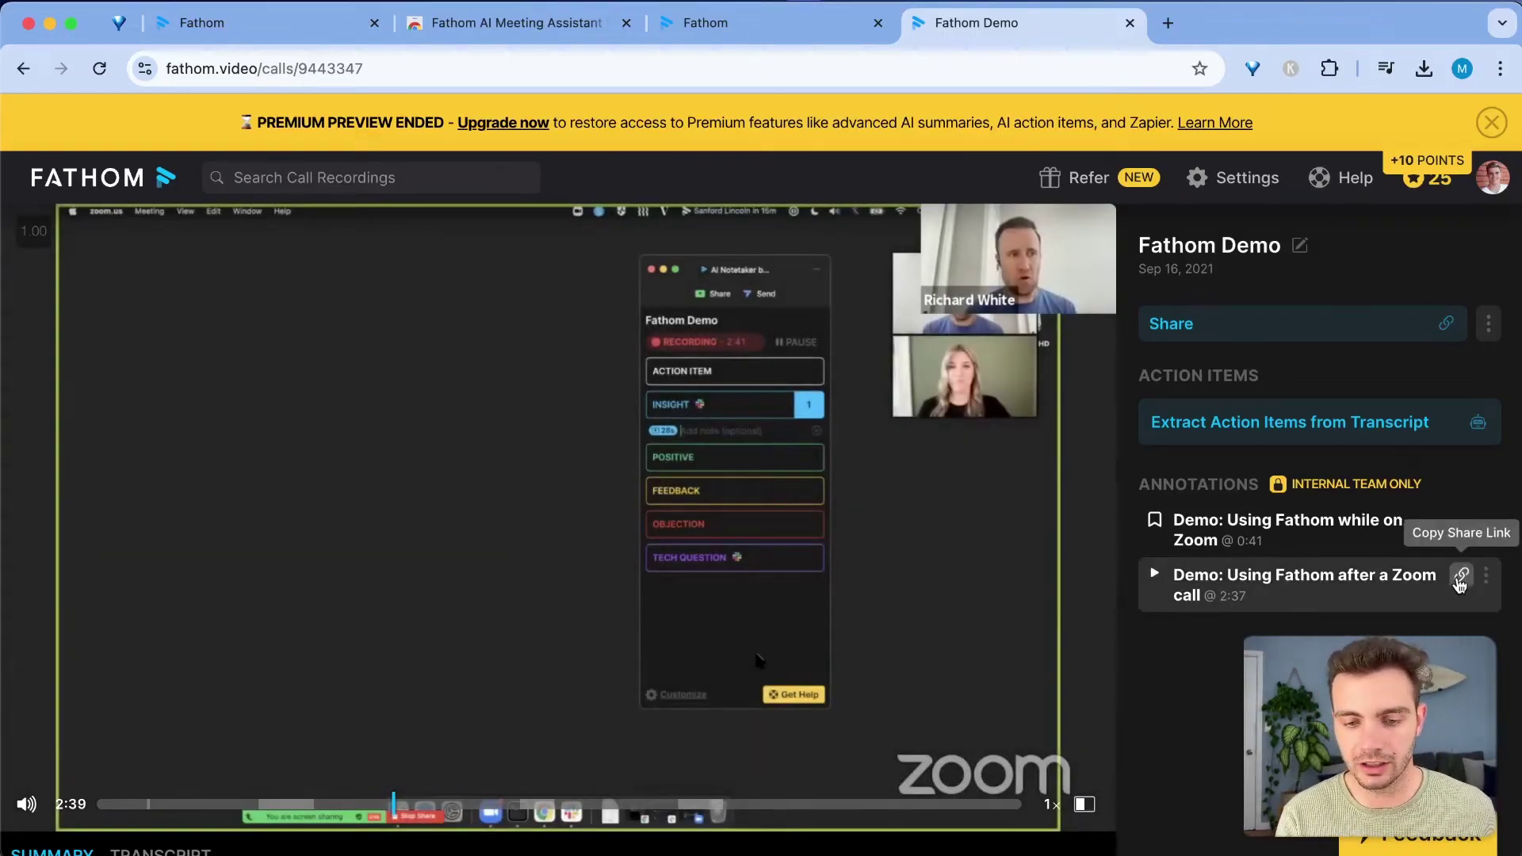
pyautogui.click(1463, 582)
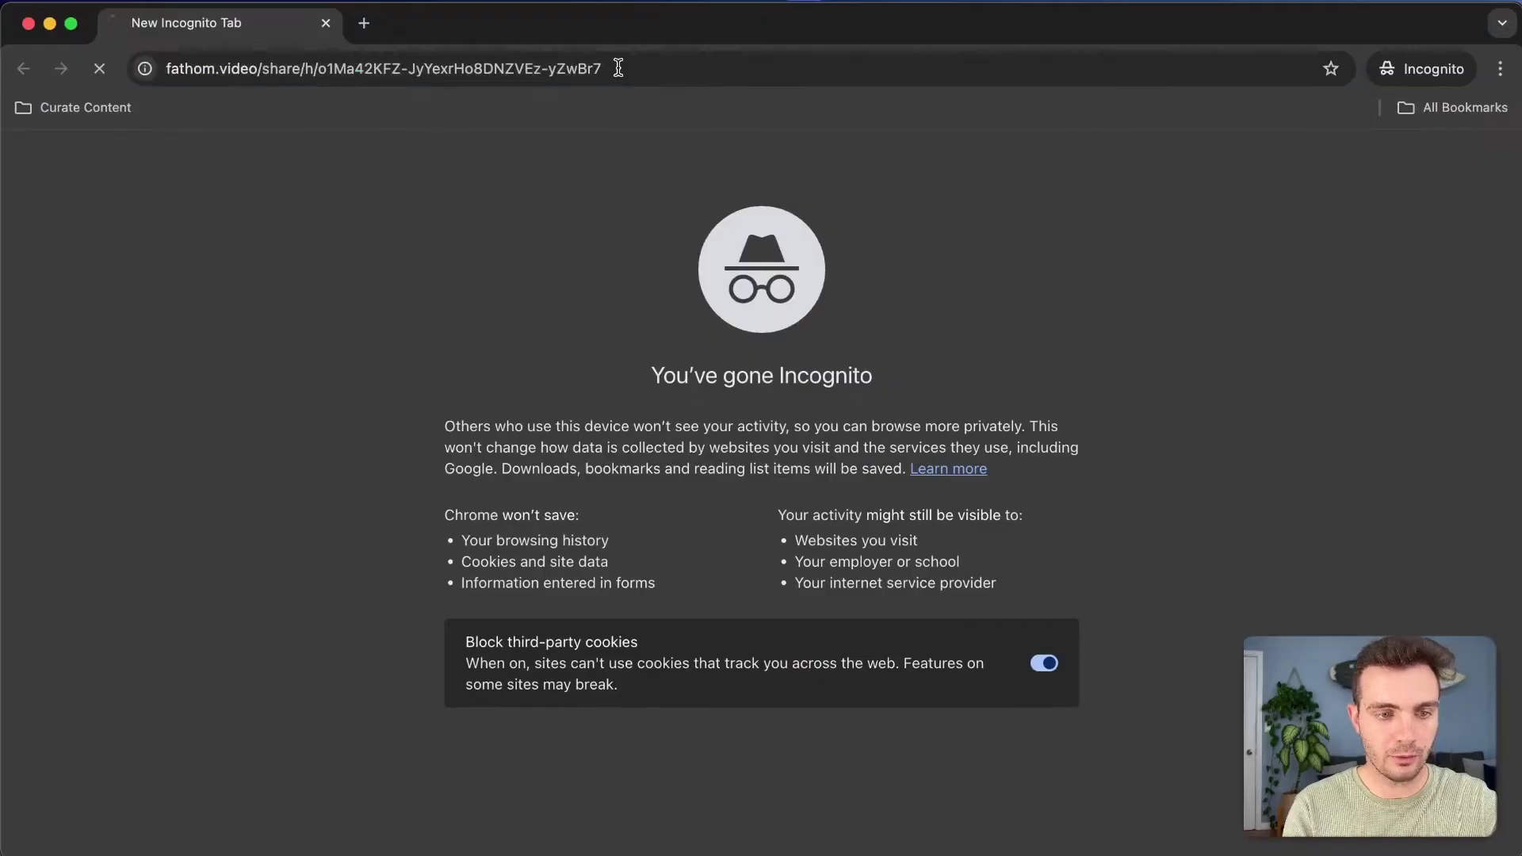
pyautogui.press('Return')
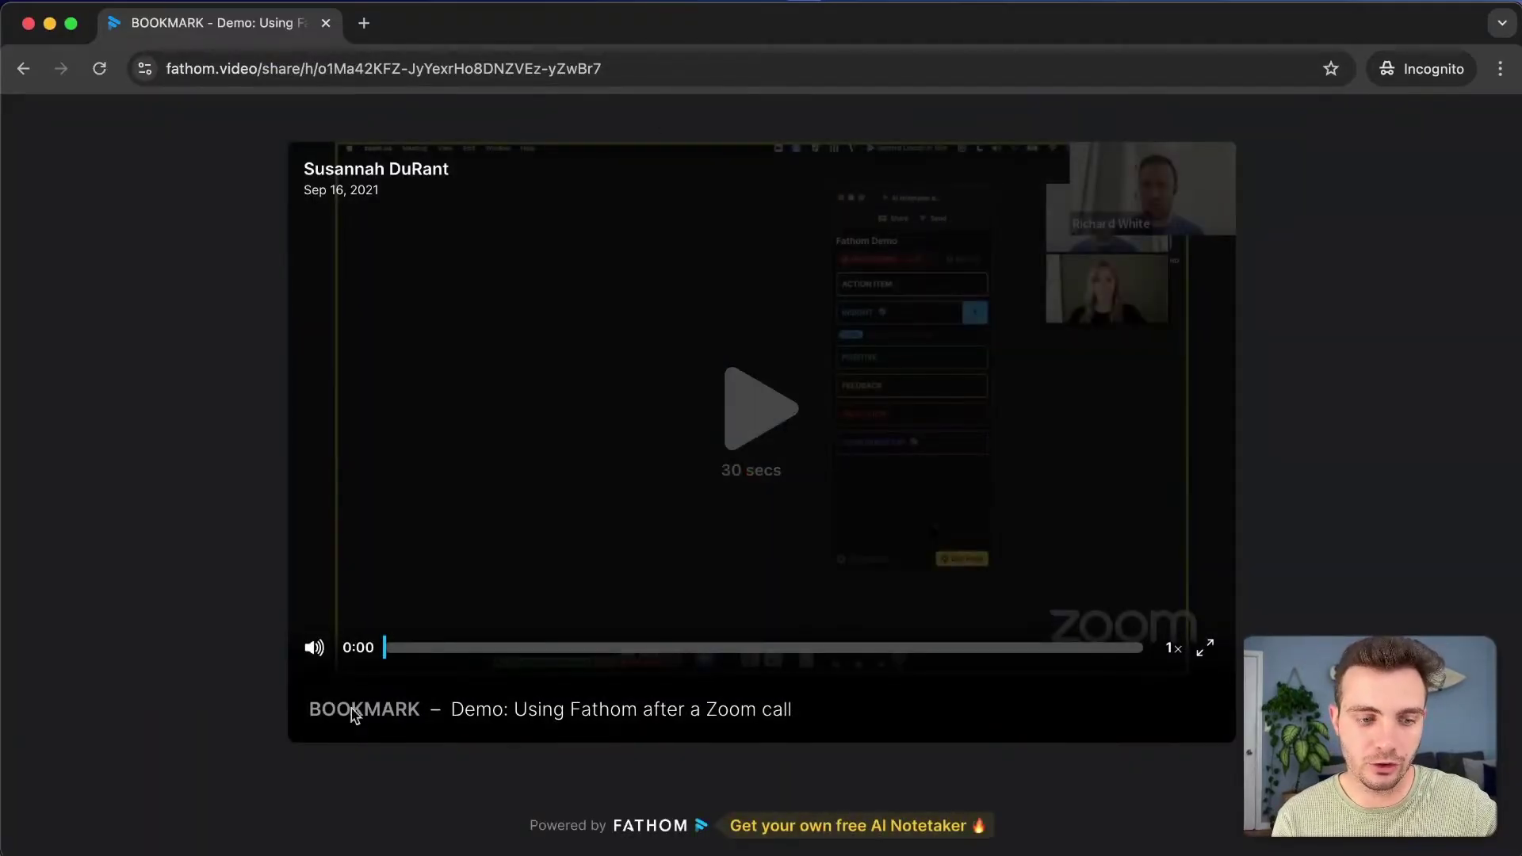
pyautogui.click(743, 391)
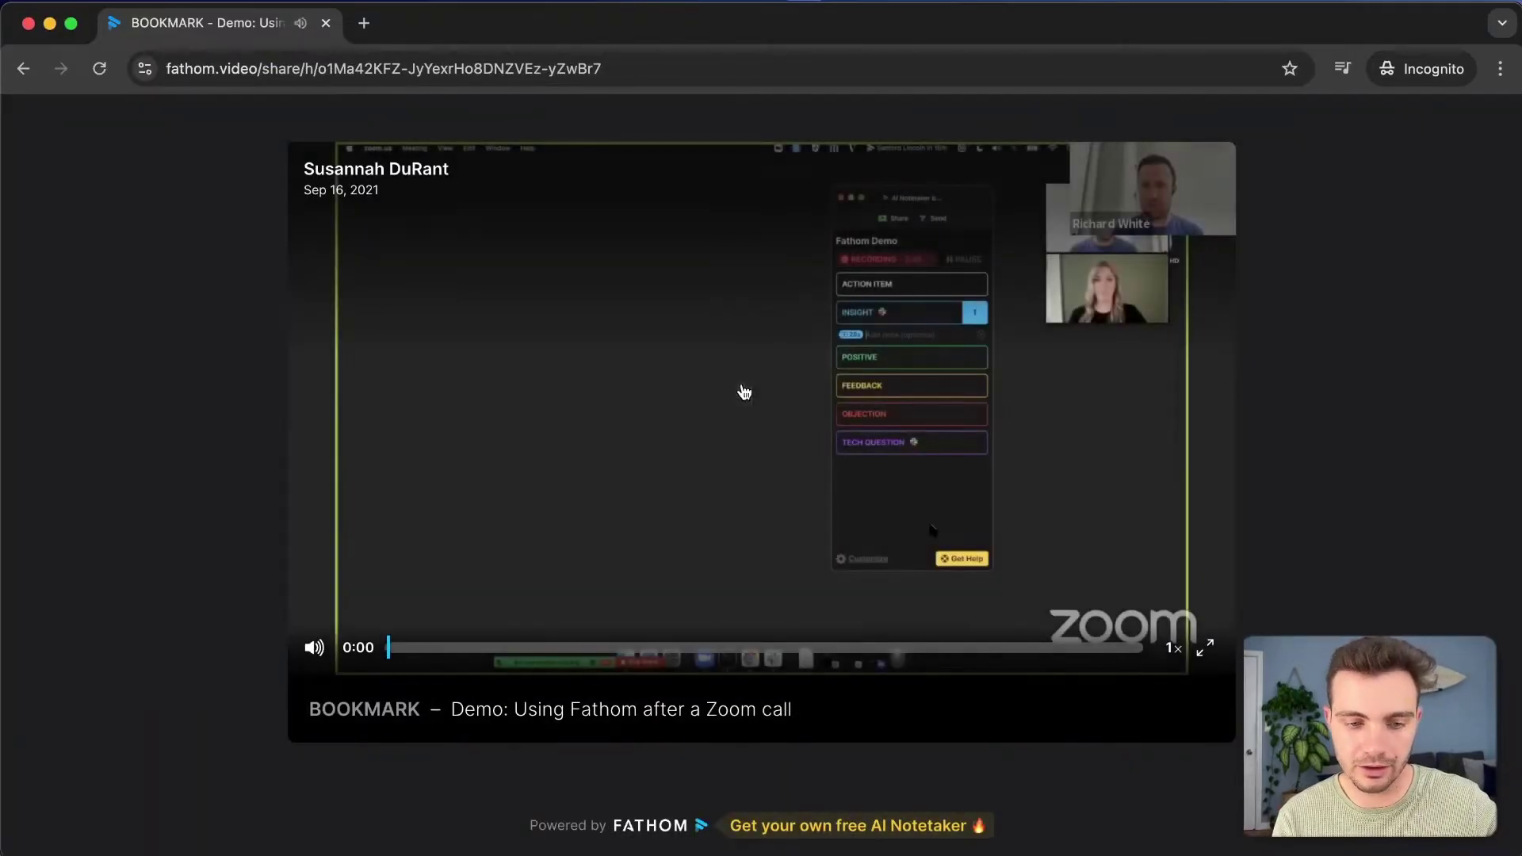
pyautogui.click(877, 648)
pyautogui.click(1018, 649)
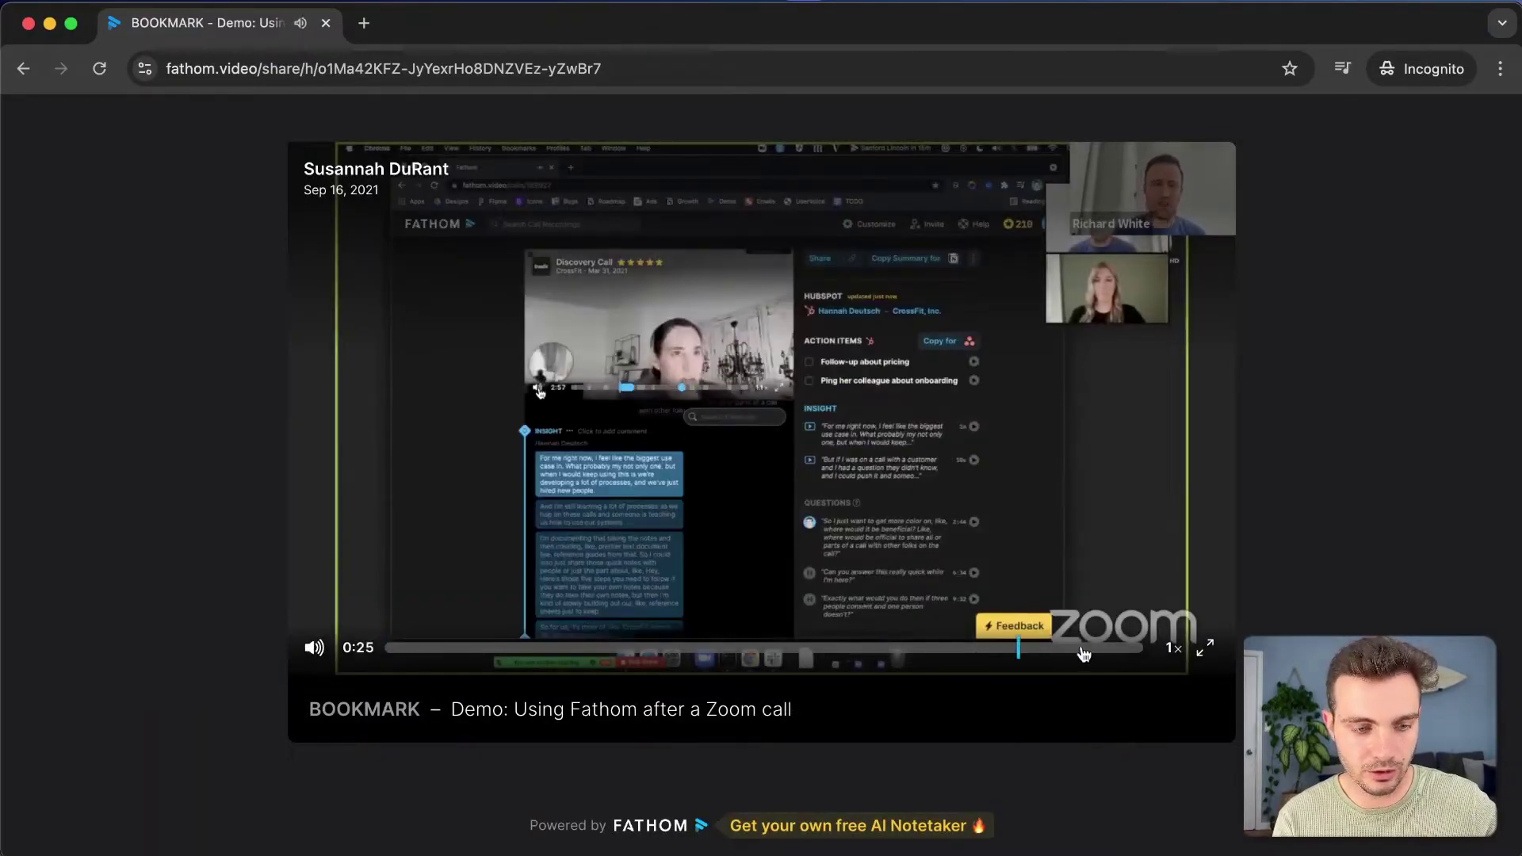
pyautogui.click(1121, 648)
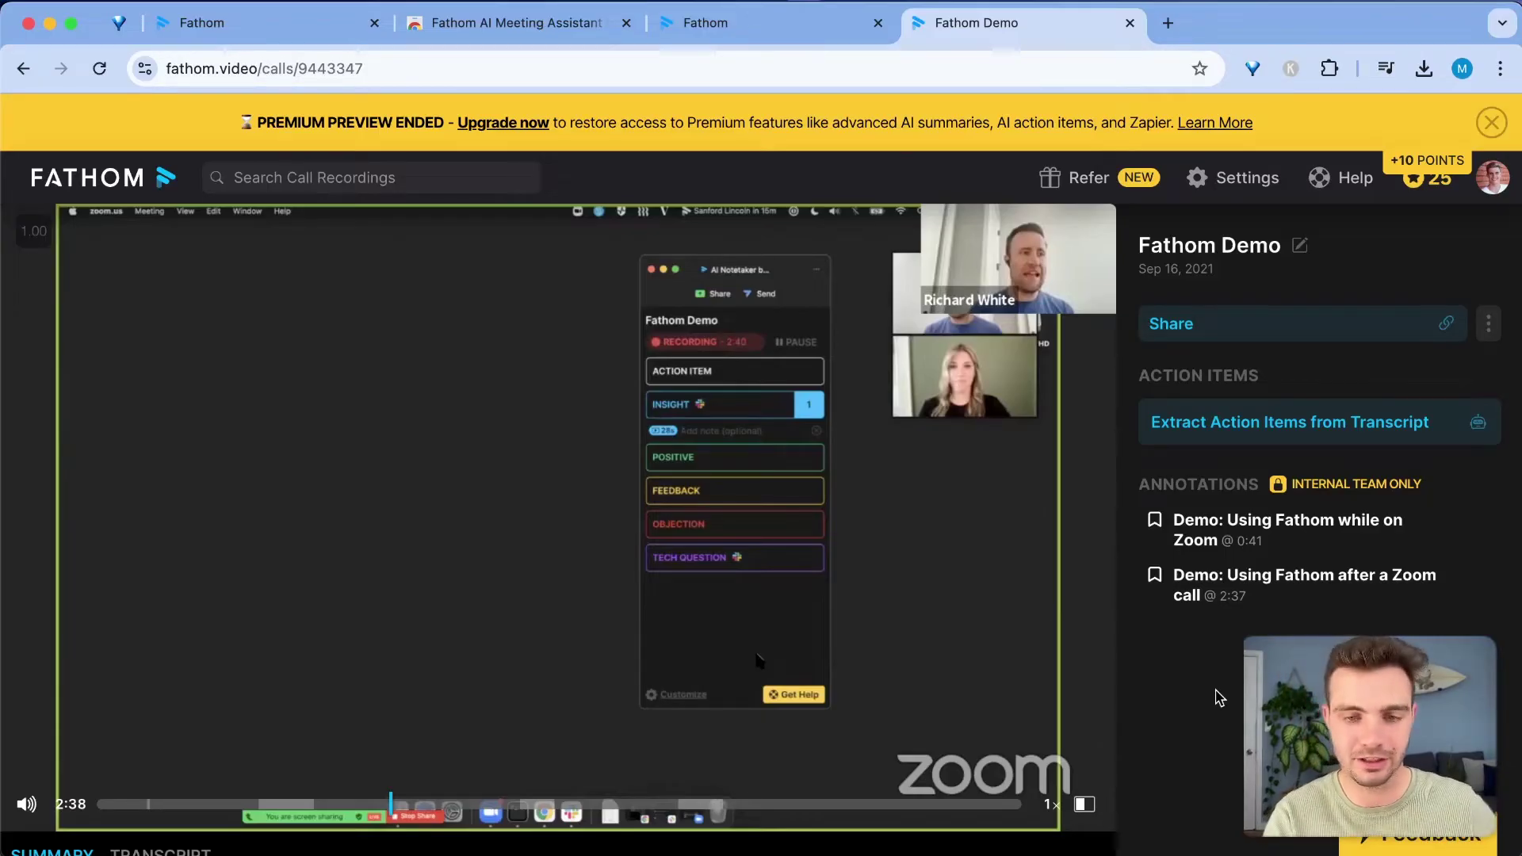
# Switch Chrome profile and open the second call under Last Week.
pyautogui.click(1463, 68)
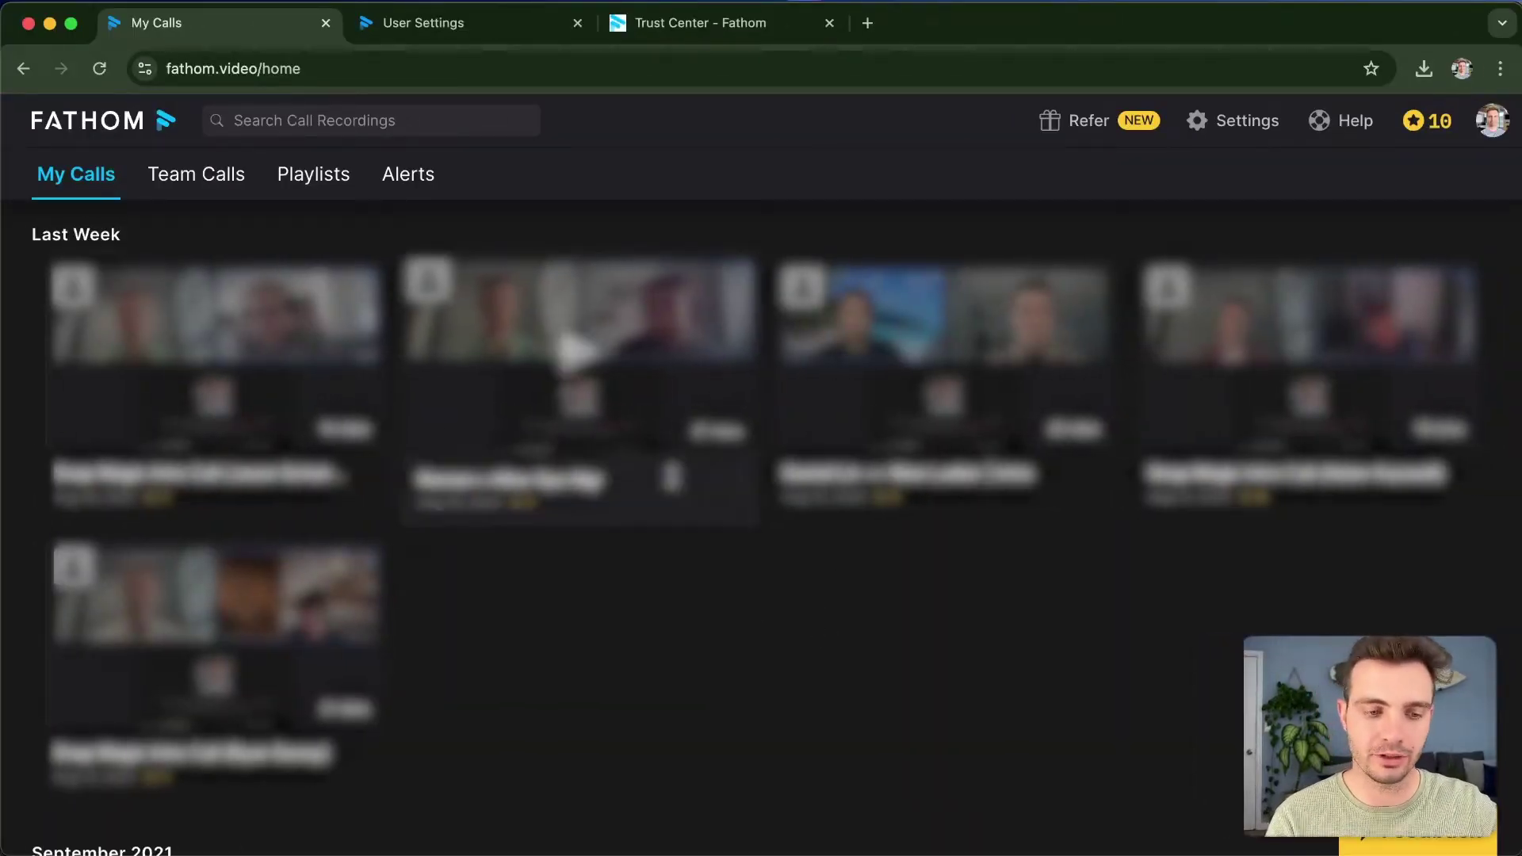
pyautogui.click(645, 465)
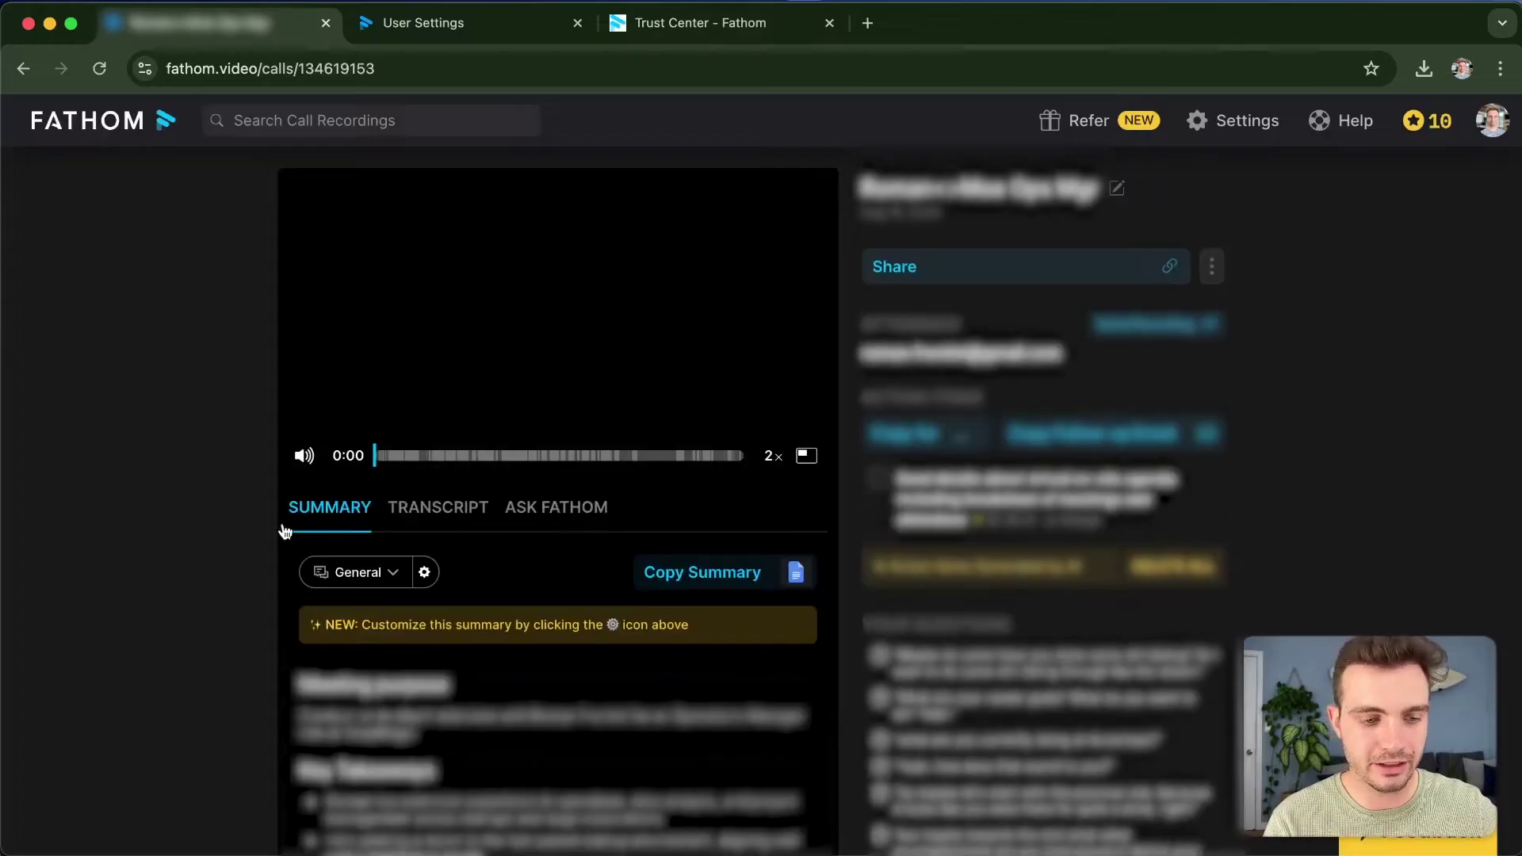
pyautogui.scroll(-1, 1041, 526)
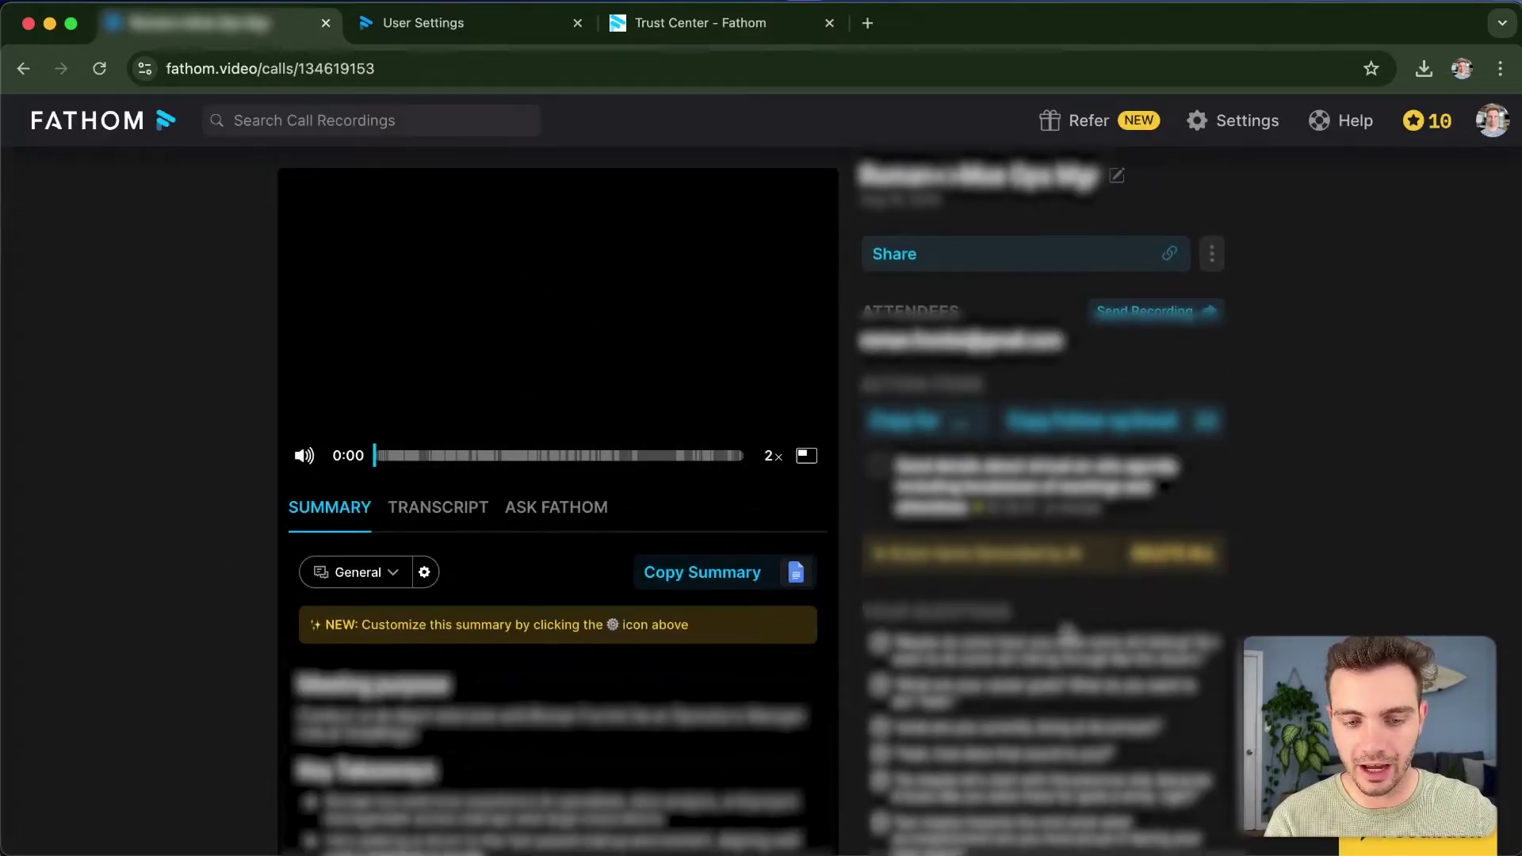
pyautogui.scroll(-3, 1076, 690)
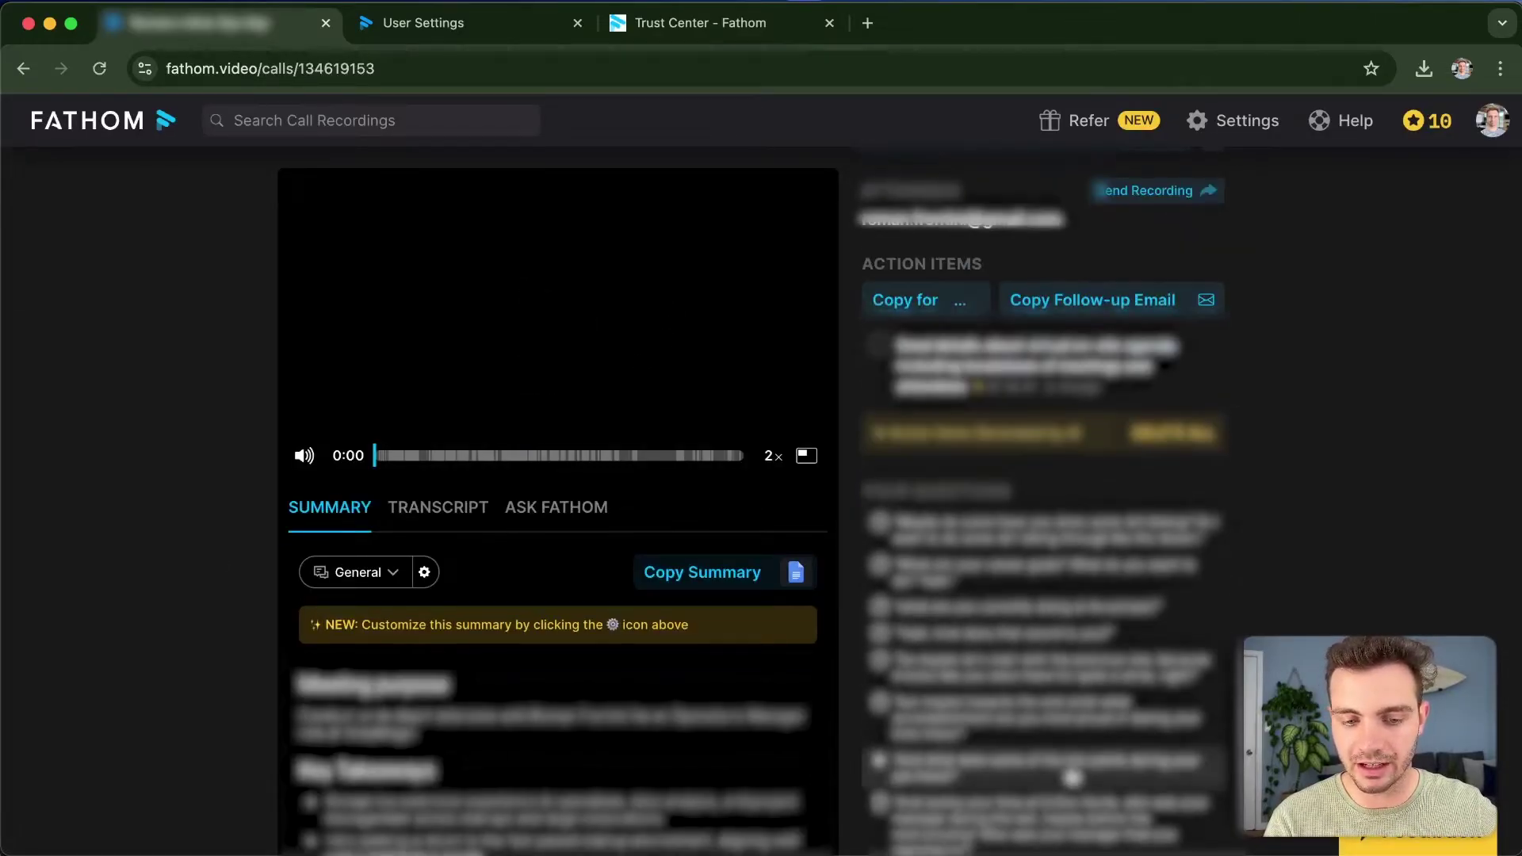
pyautogui.scroll(-10, 1069, 617)
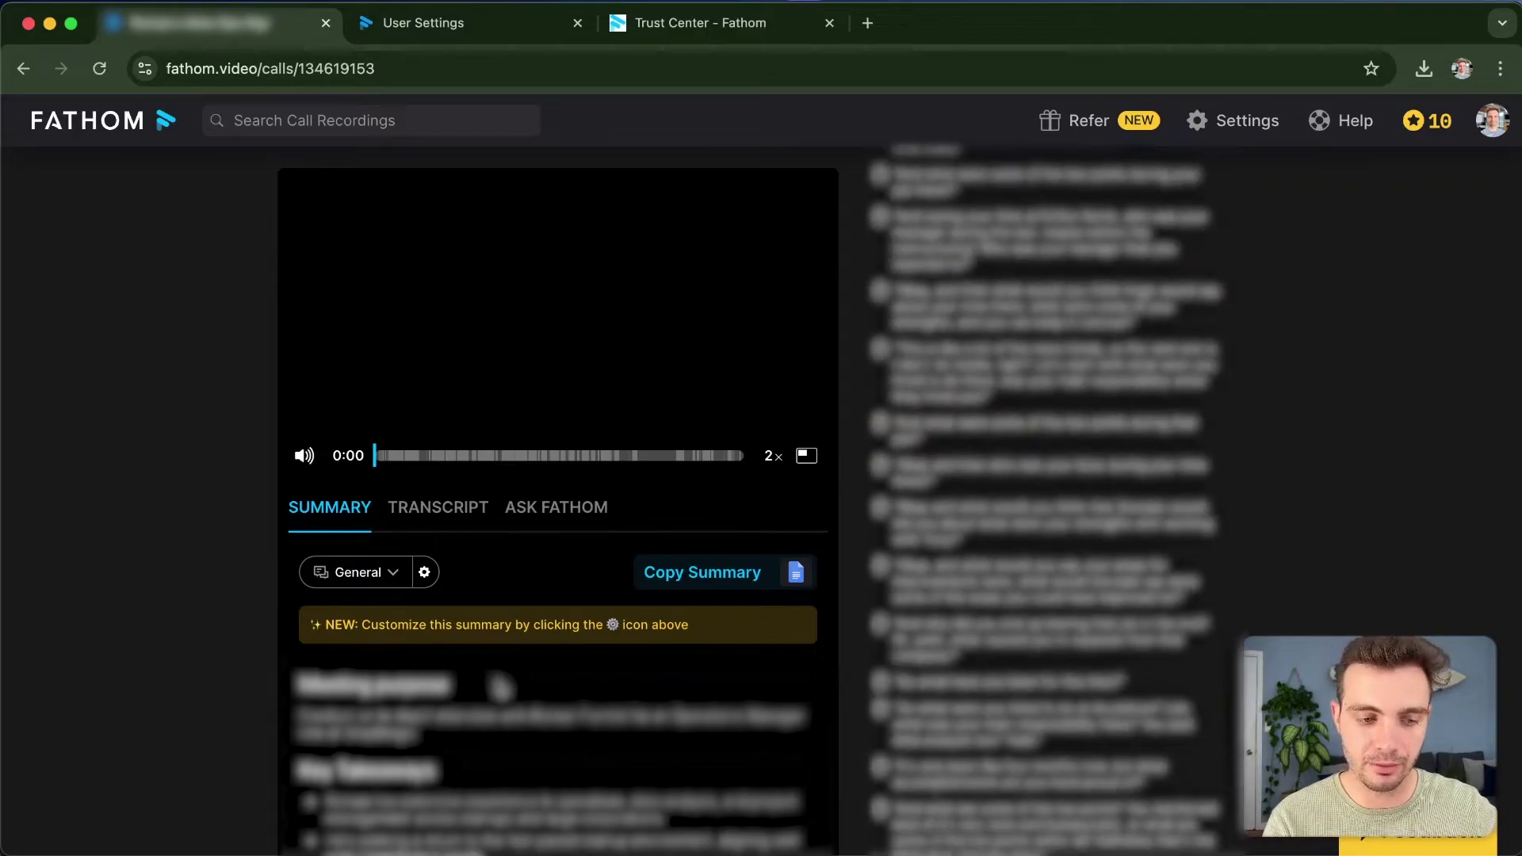
# Regenerate the call summary with the Candidate Interview template instead of General.
pyautogui.click(392, 574)
pyautogui.scroll(-8, 453, 700)
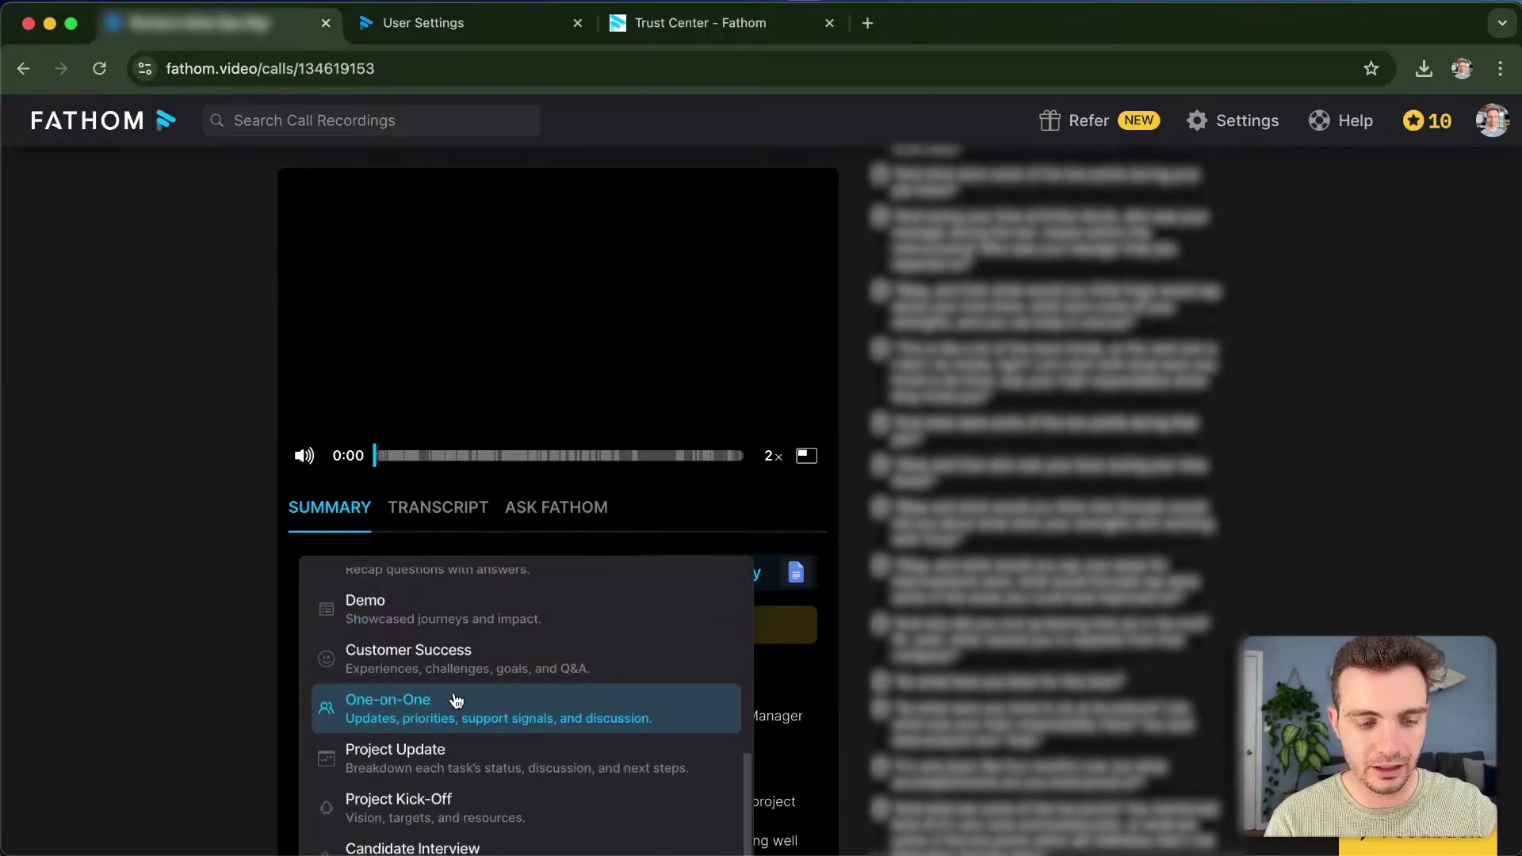
pyautogui.click(434, 848)
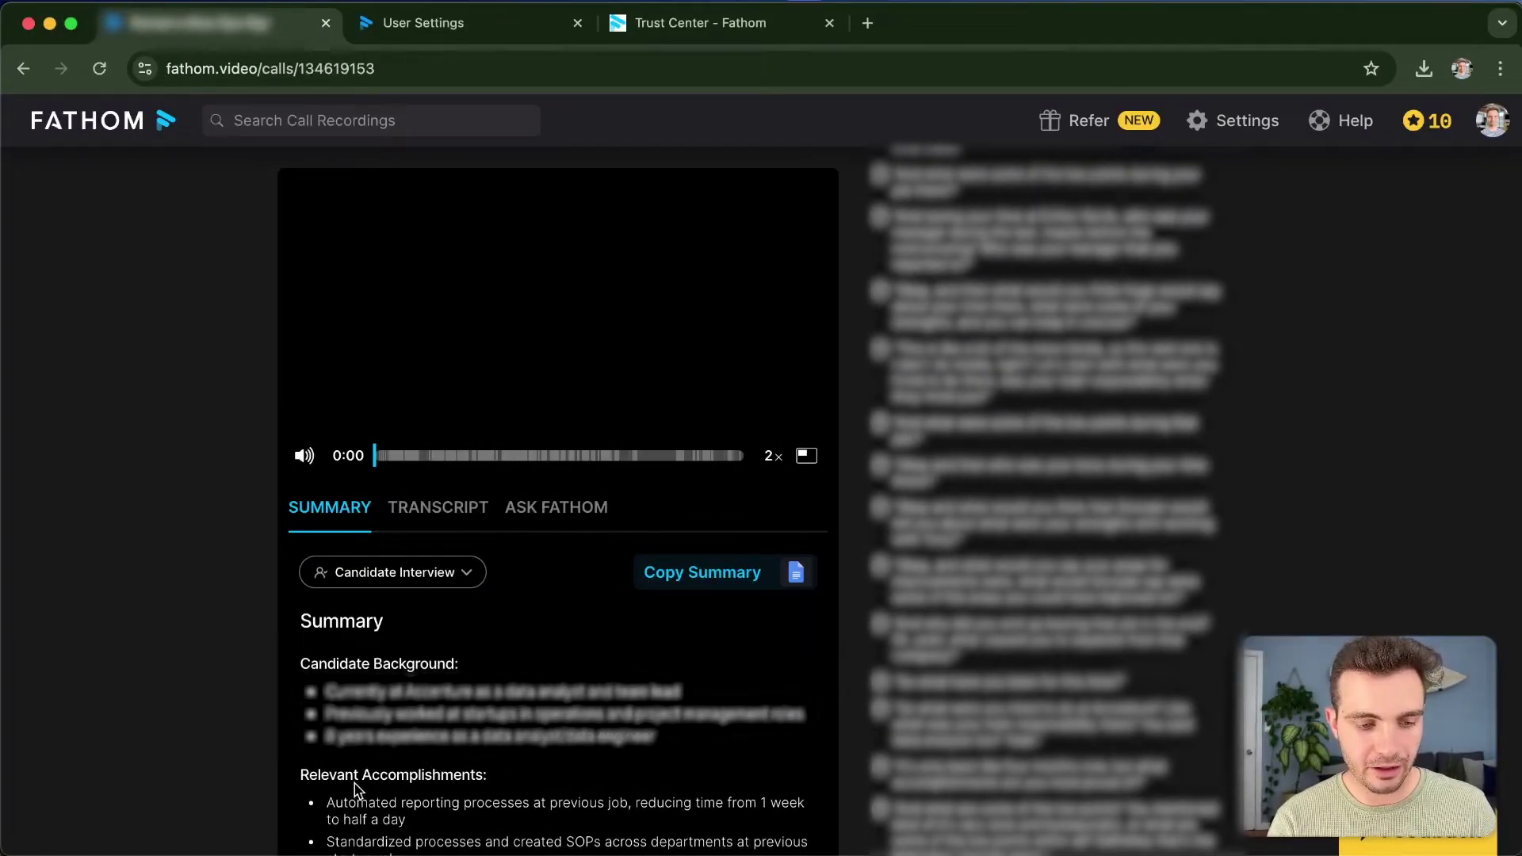
pyautogui.scroll(-3, 354, 792)
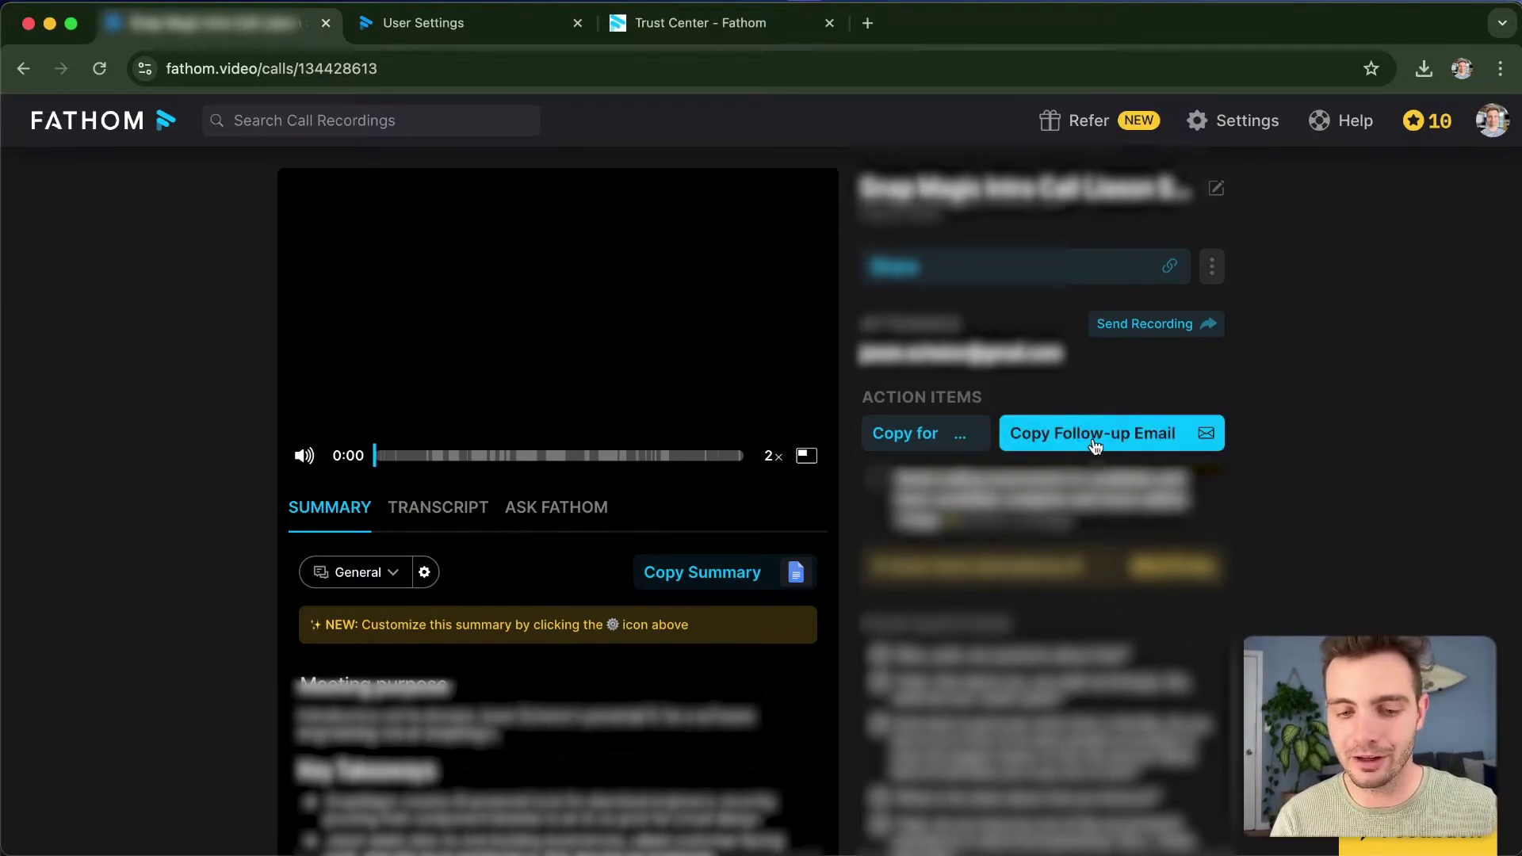
# Generate and copy an AI follow-up email from the intro call's action items.
pyautogui.click(1095, 444)
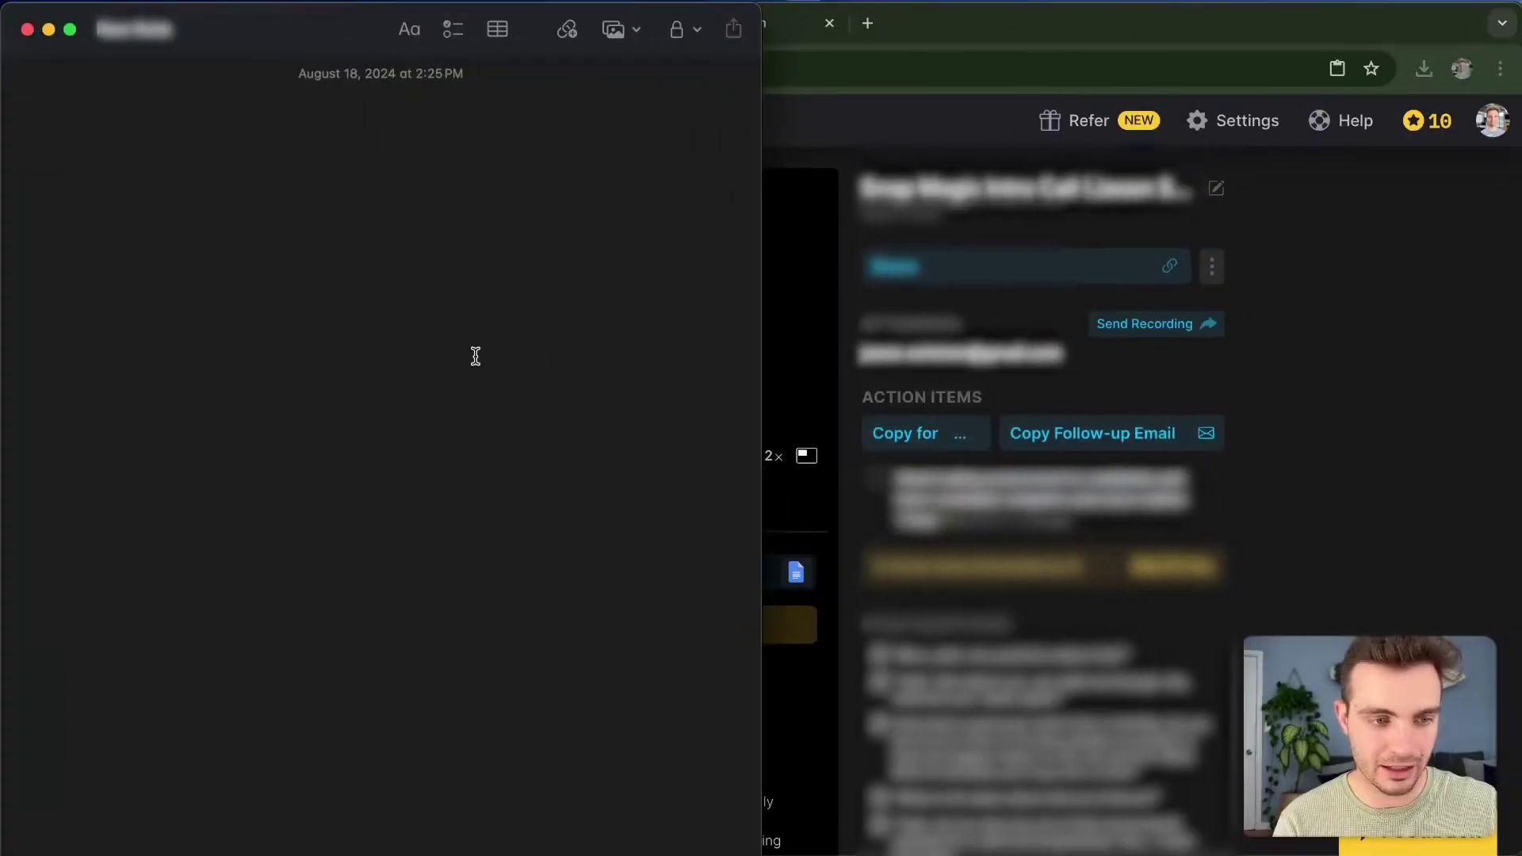
# Paste the follow-up email into a note with a 'Hi {FirstName},' greeting and the P.S. recording link removed.
pyautogui.press('super+v')
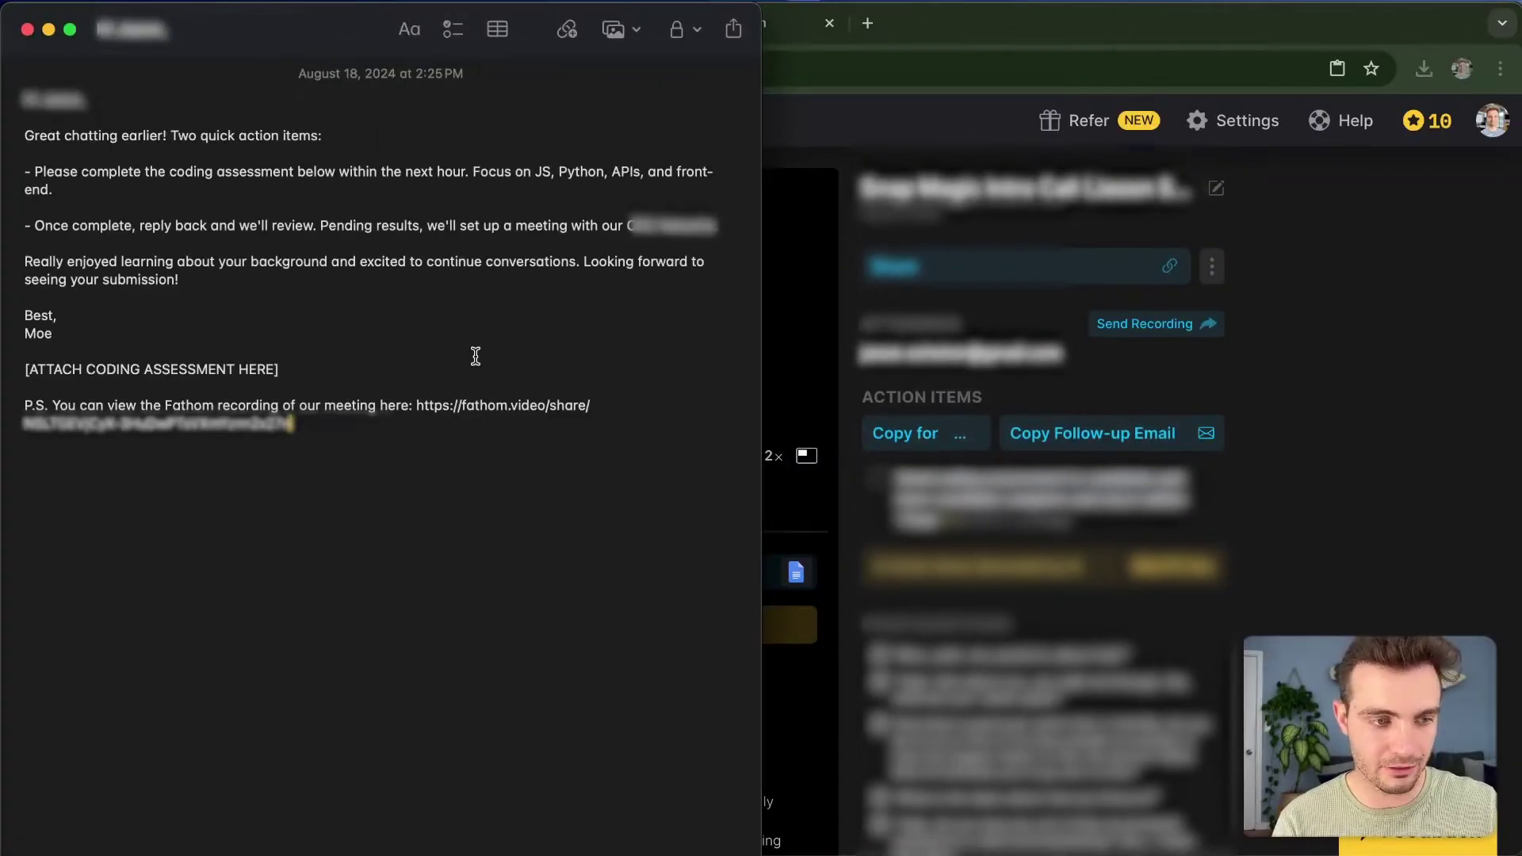
pyautogui.moveTo(26, 99); pyautogui.dragTo(164, 103)
pyautogui.press('super+v')
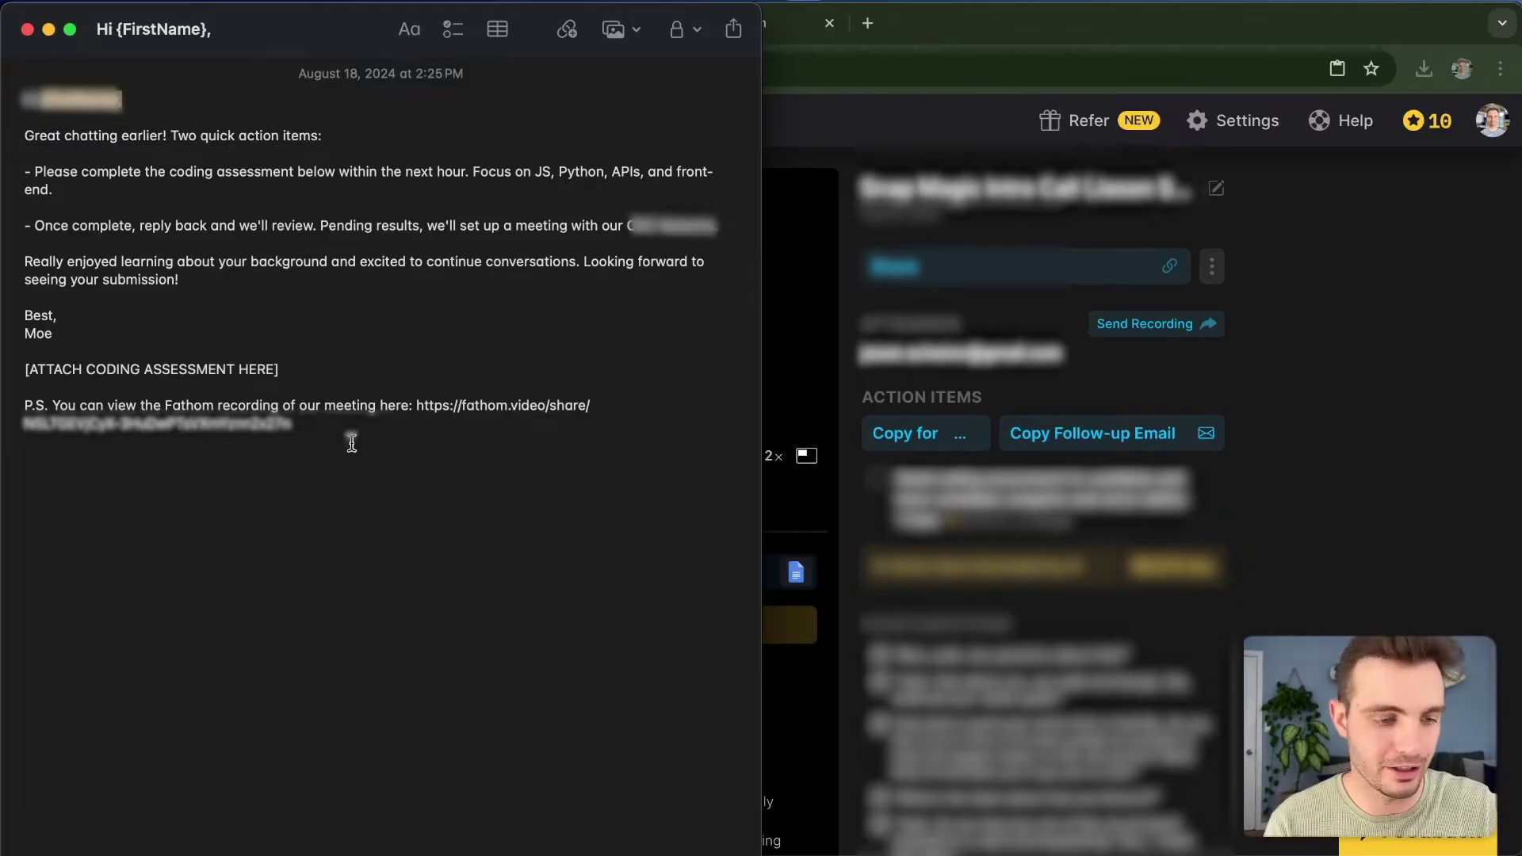
pyautogui.tripleClick(2, 405)
pyautogui.press('BackSpace')
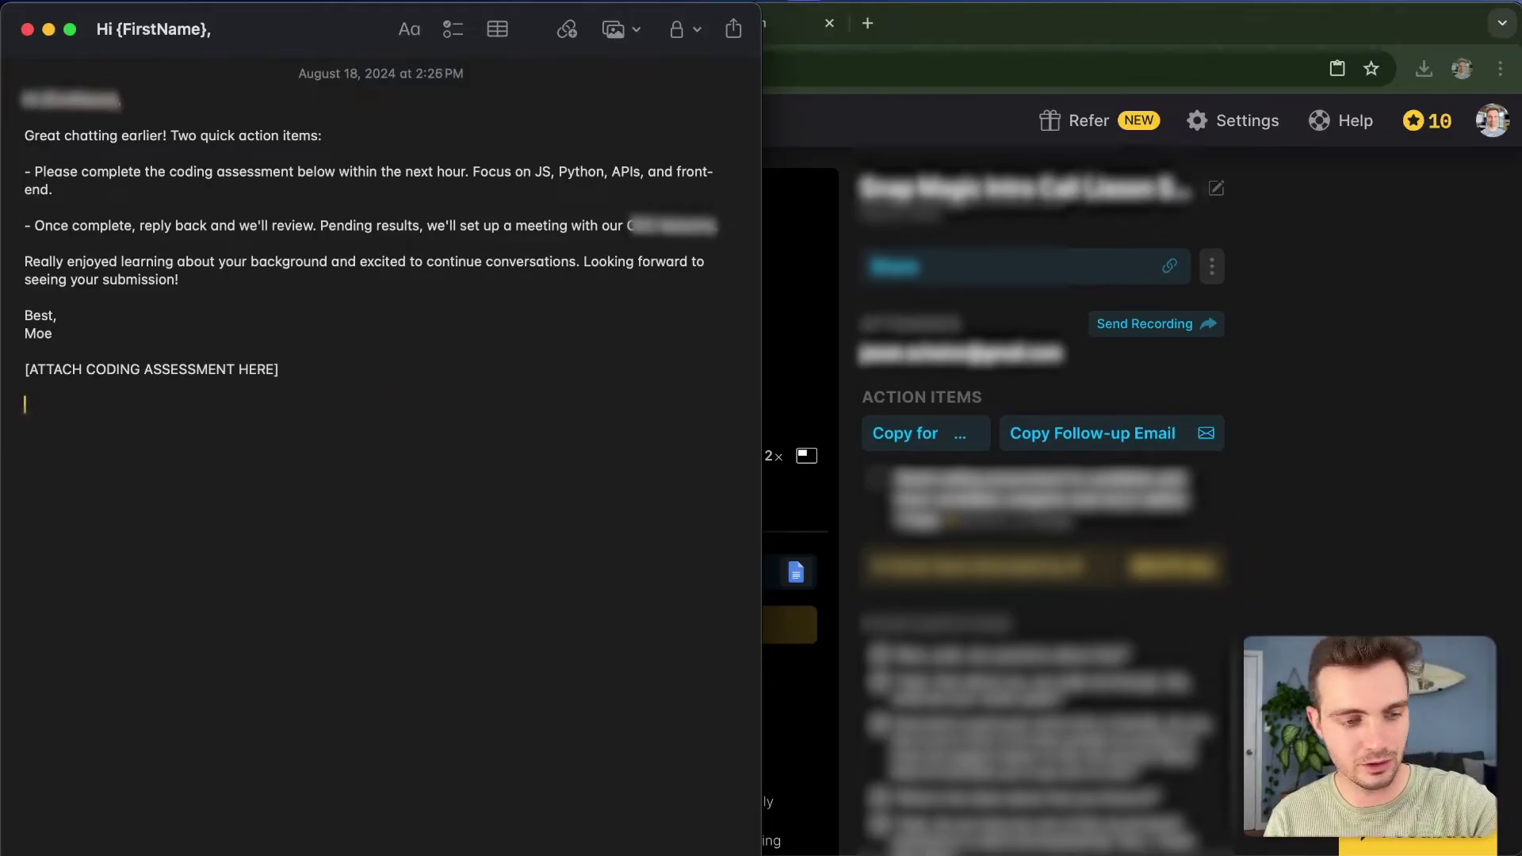
pyautogui.moveTo(330, 404); pyautogui.dragTo(55, 171)
pyautogui.click(241, 438)
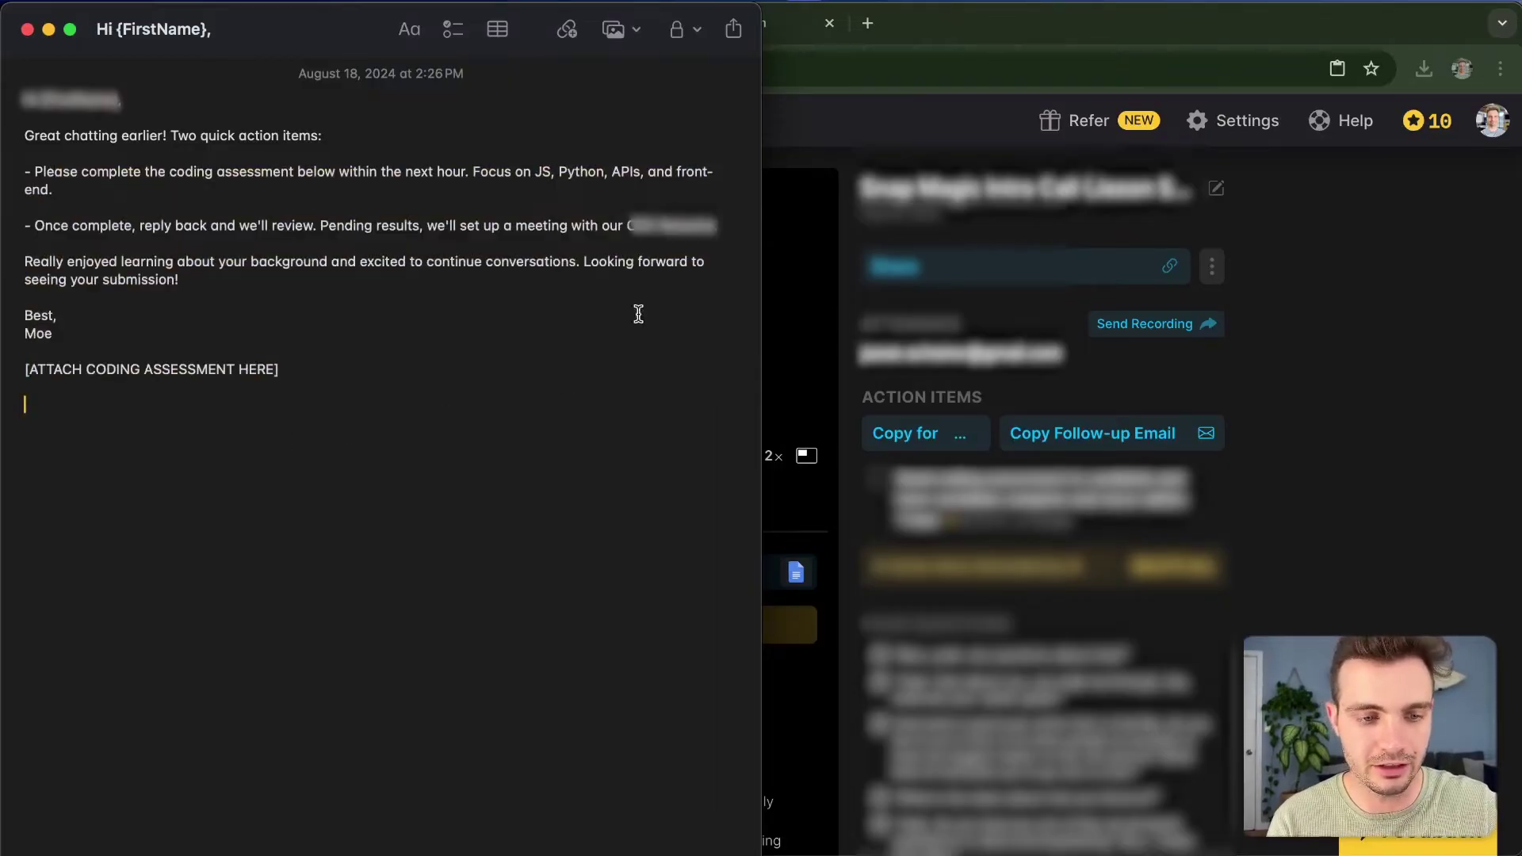
pyautogui.press('super+Tab')
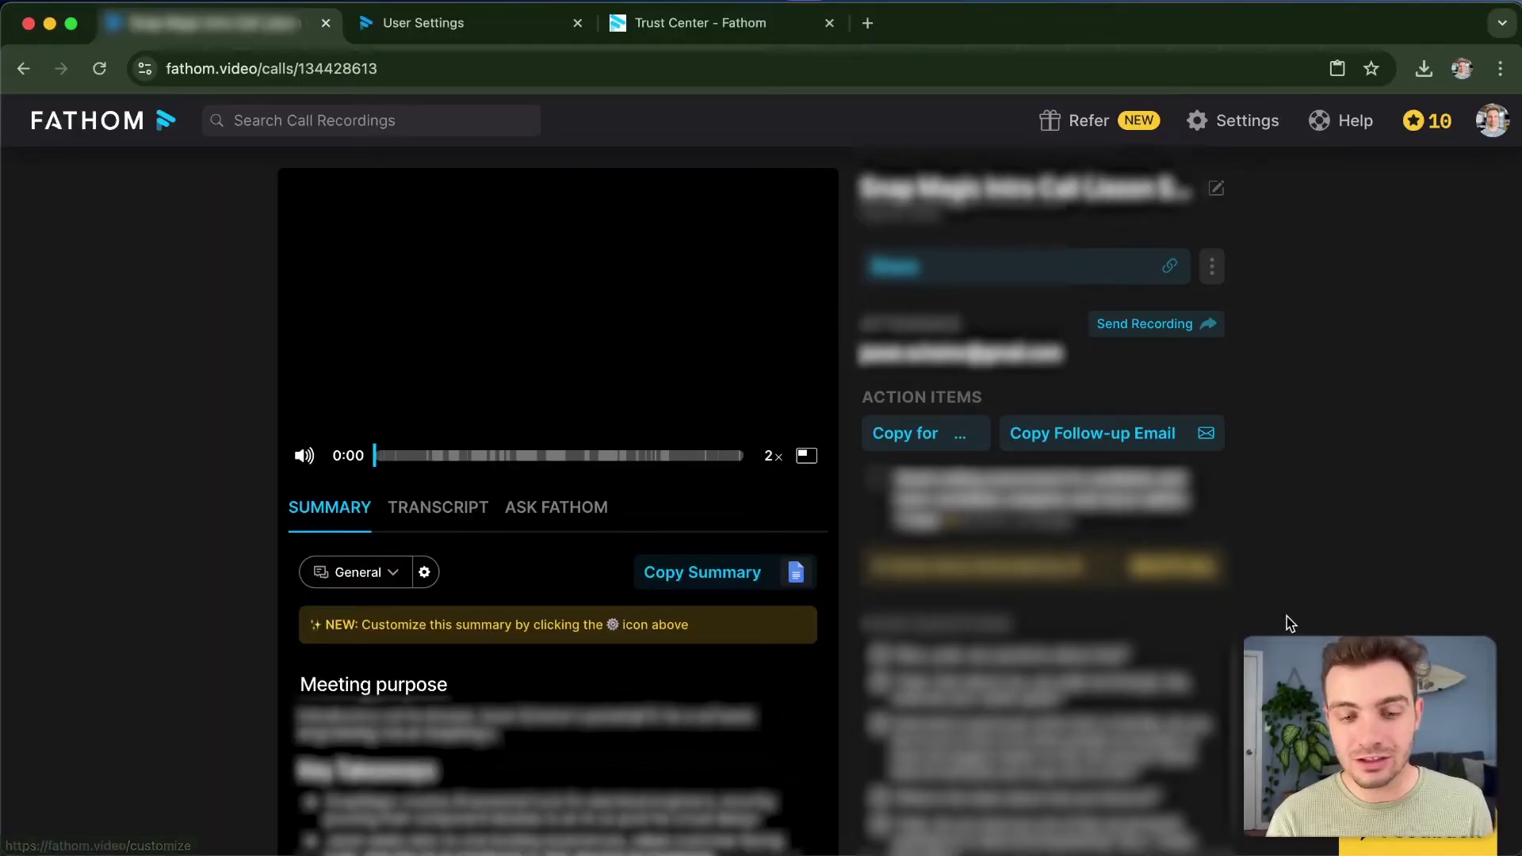
# Open Fathom's User Settings and delete the word 'Fathom' from the bot name.
pyautogui.click(1246, 125)
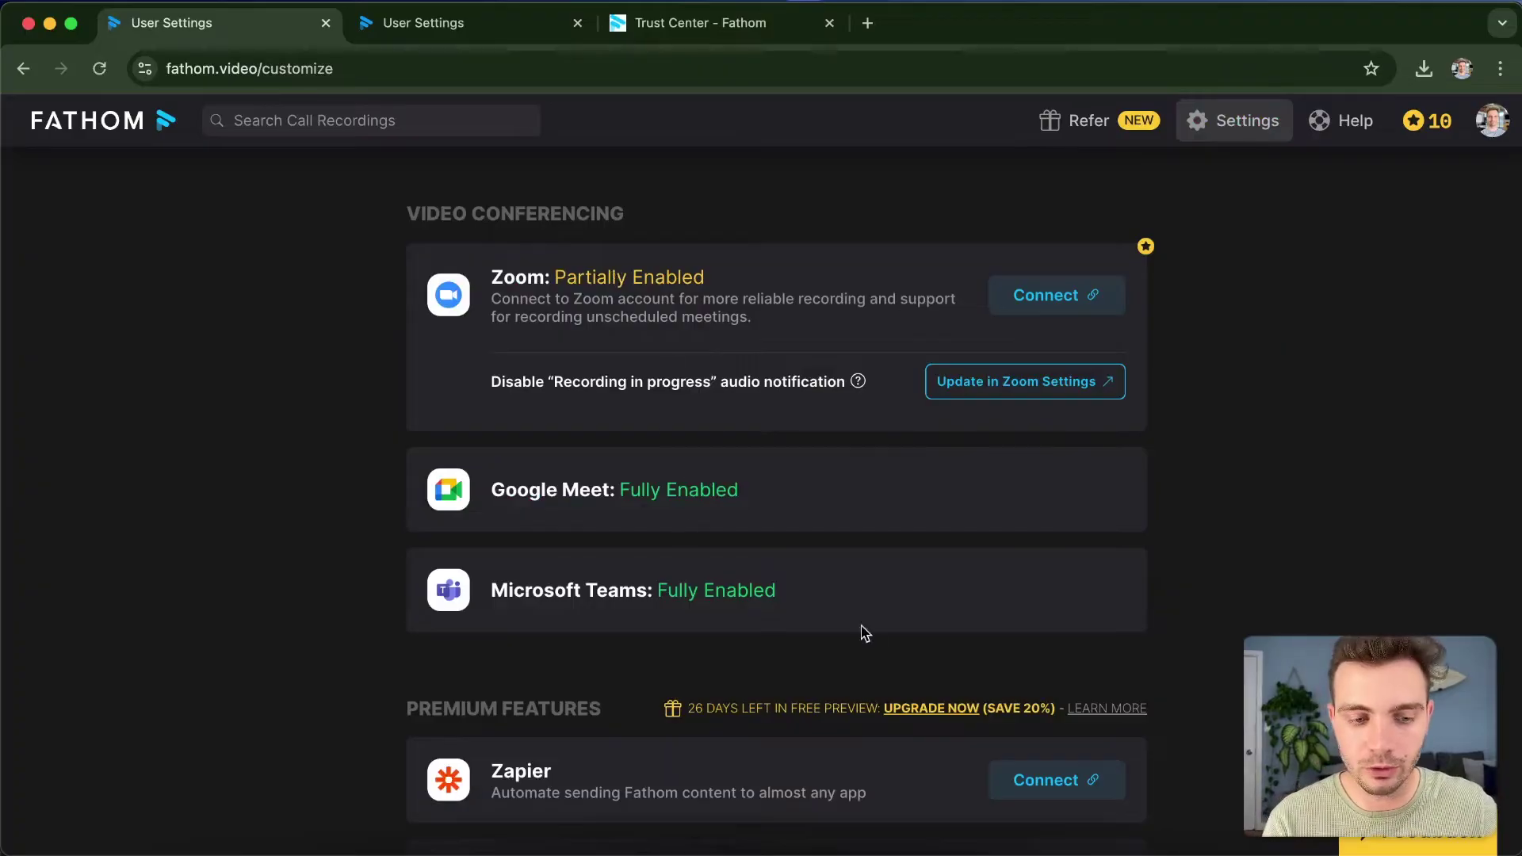
pyautogui.scroll(-5, 853, 640)
pyautogui.scroll(-2, 857, 643)
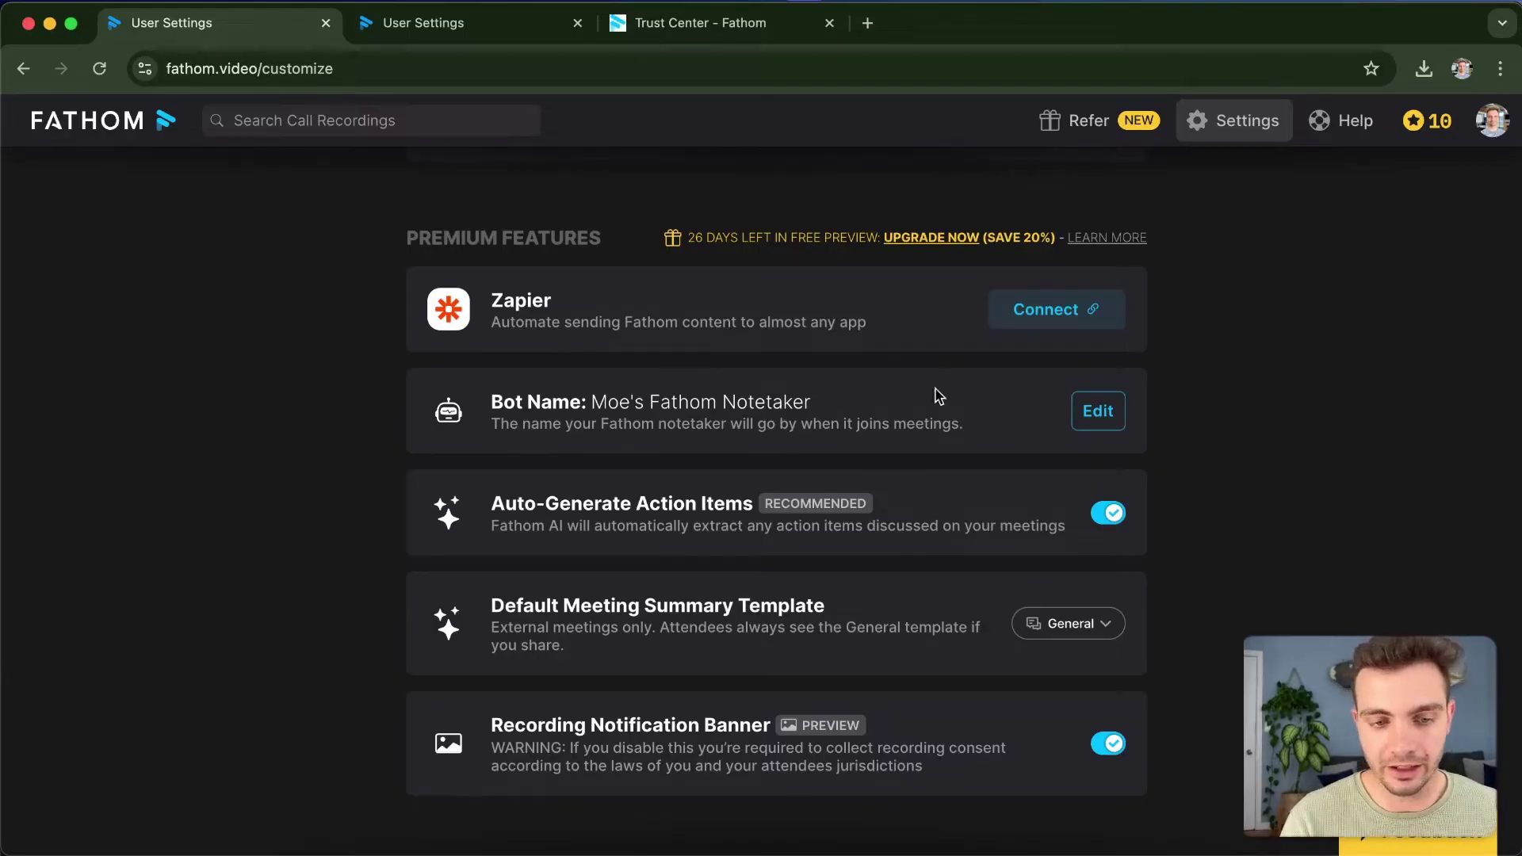
pyautogui.tripleClick(742, 405)
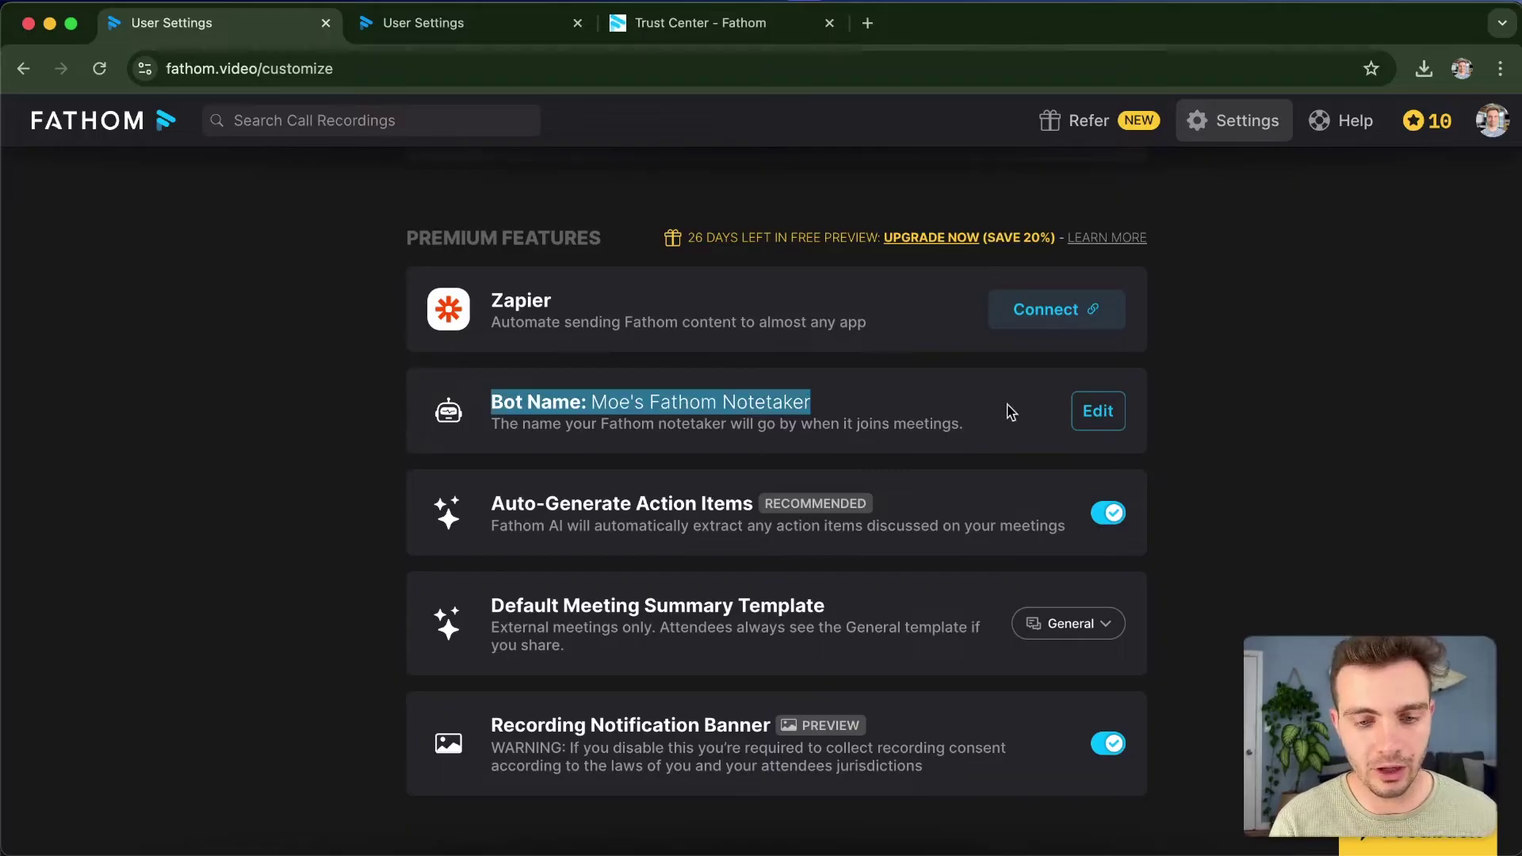
pyautogui.click(1087, 410)
pyautogui.doubleClick(690, 402)
pyautogui.press('BackSpace')
pyautogui.press('BackSpace')
pyautogui.press('Return')
# Scroll through User Settings down to the Options section.
pyautogui.scroll(-2, 665, 743)
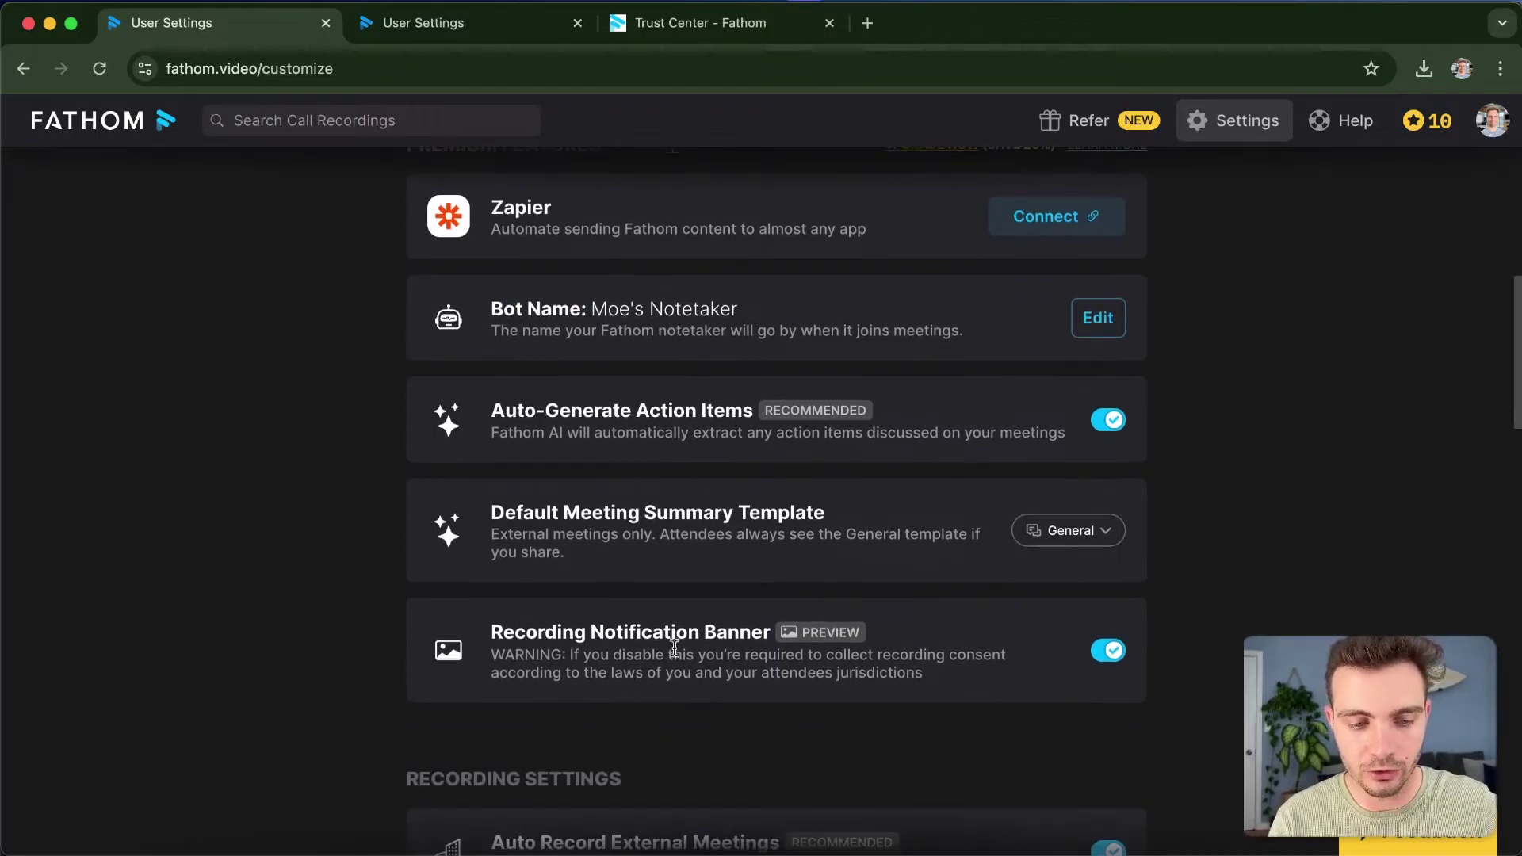
pyautogui.moveTo(504, 632); pyautogui.dragTo(807, 640)
pyautogui.moveTo(808, 641)
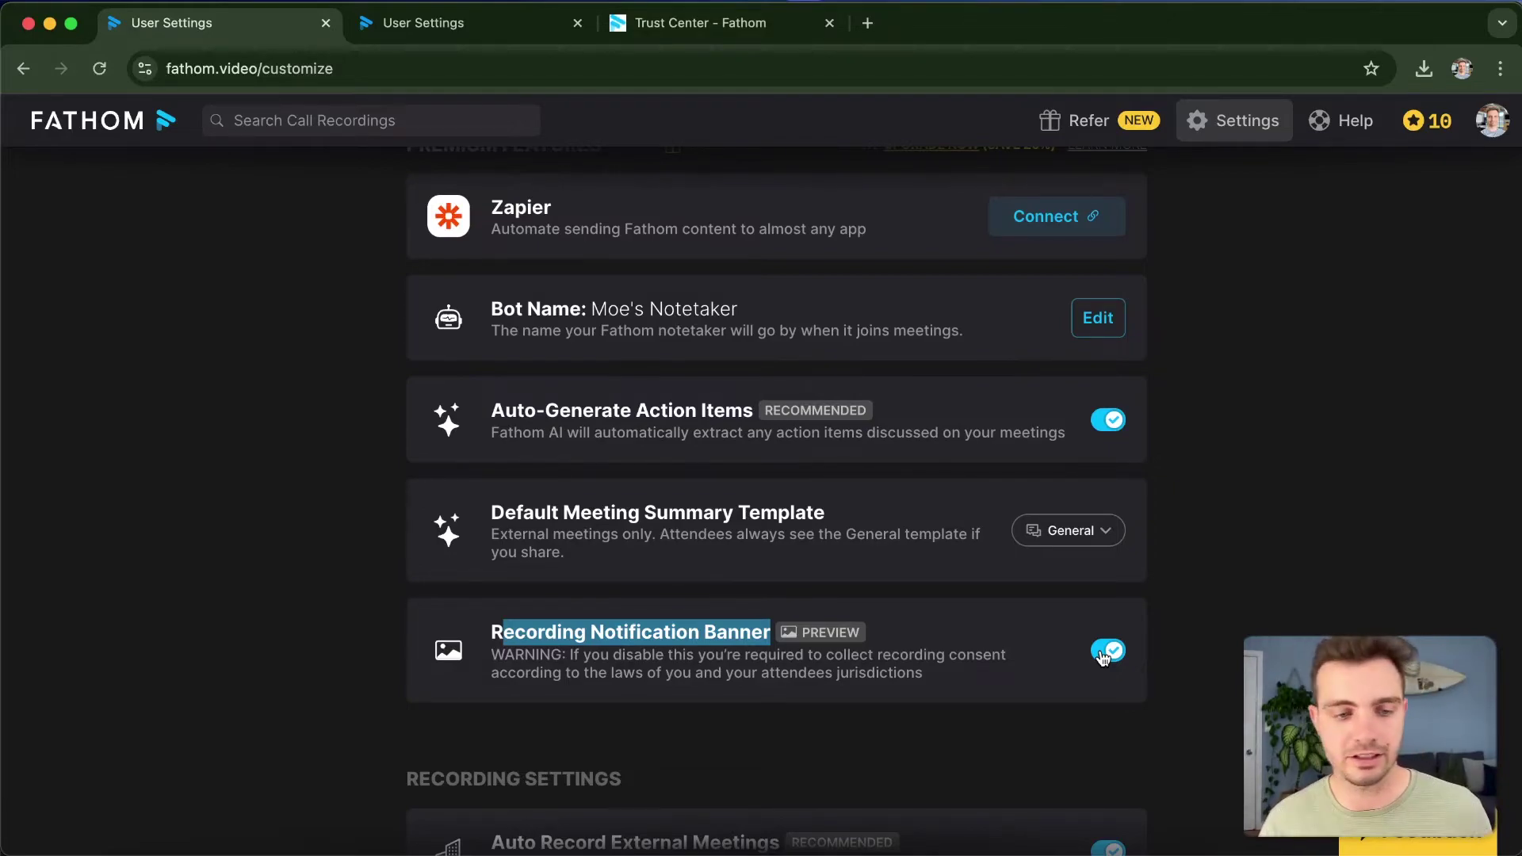
pyautogui.scroll(3, 1104, 658)
pyautogui.scroll(-1, 1102, 656)
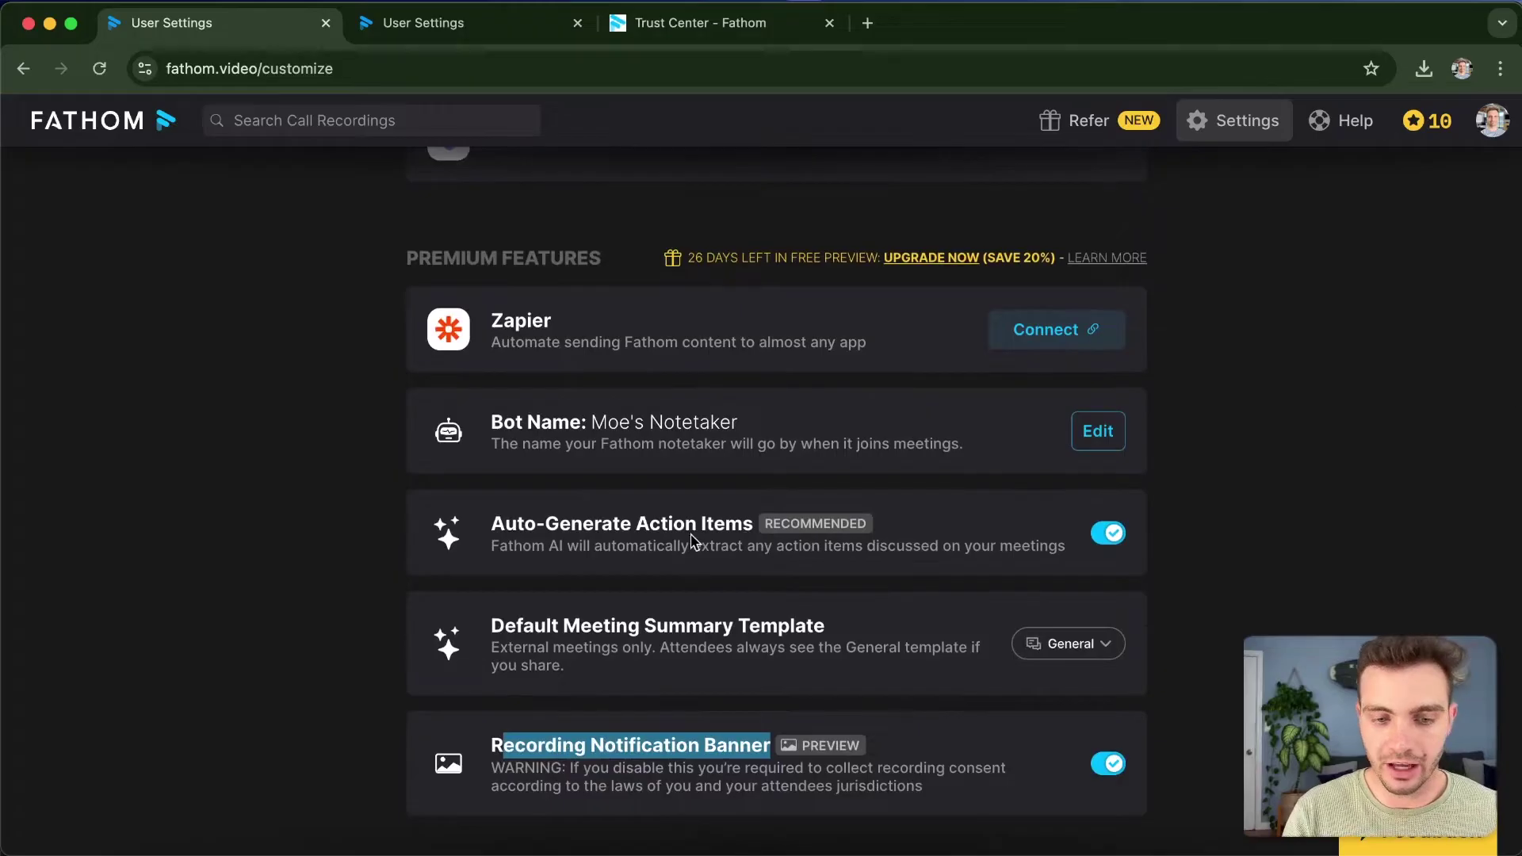
pyautogui.scroll(-8, 698, 543)
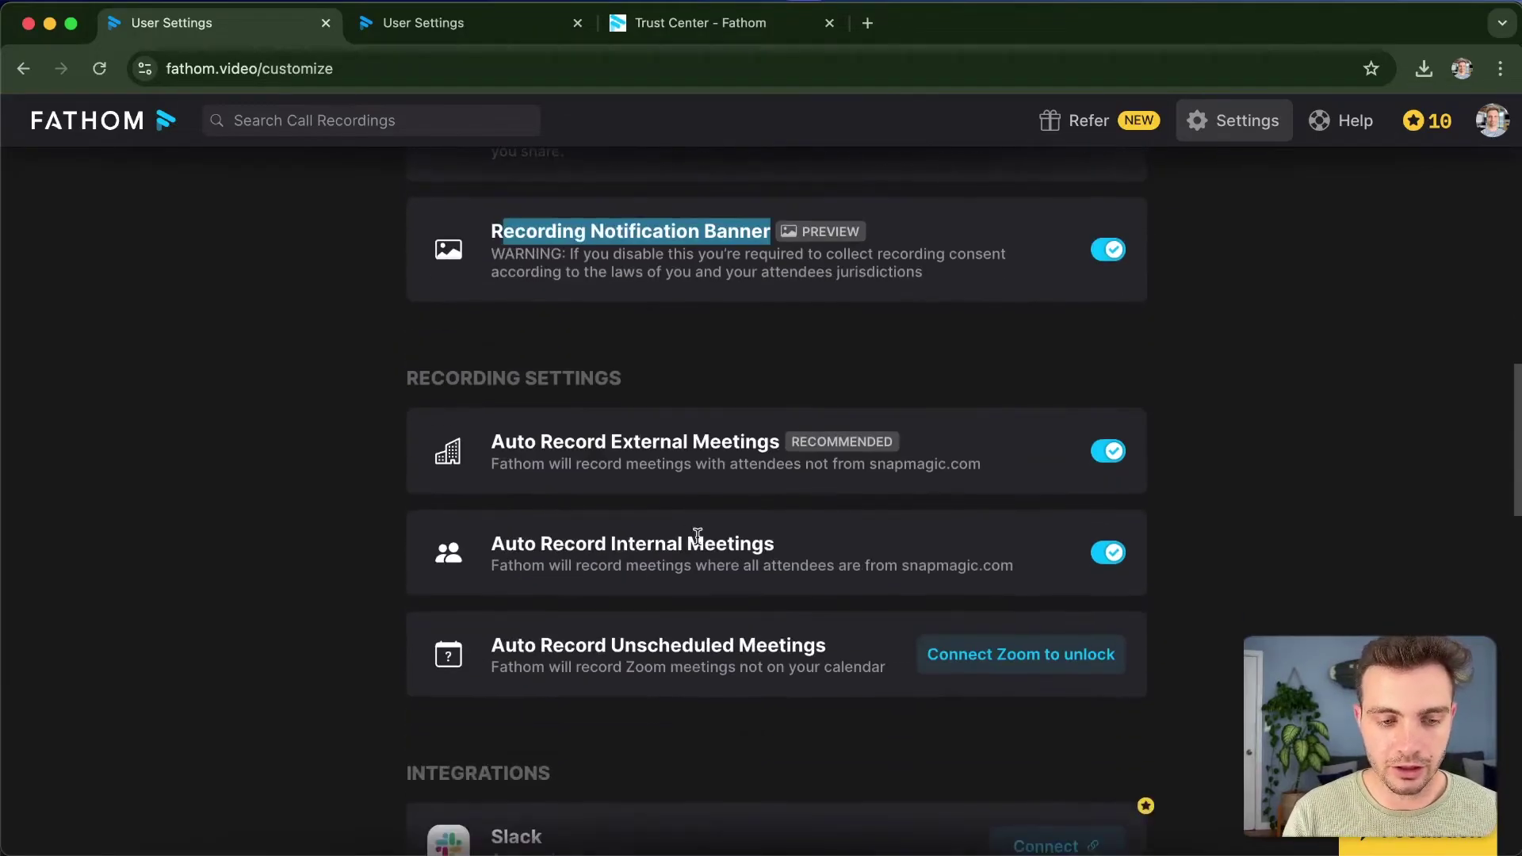
pyautogui.scroll(-5, 700, 544)
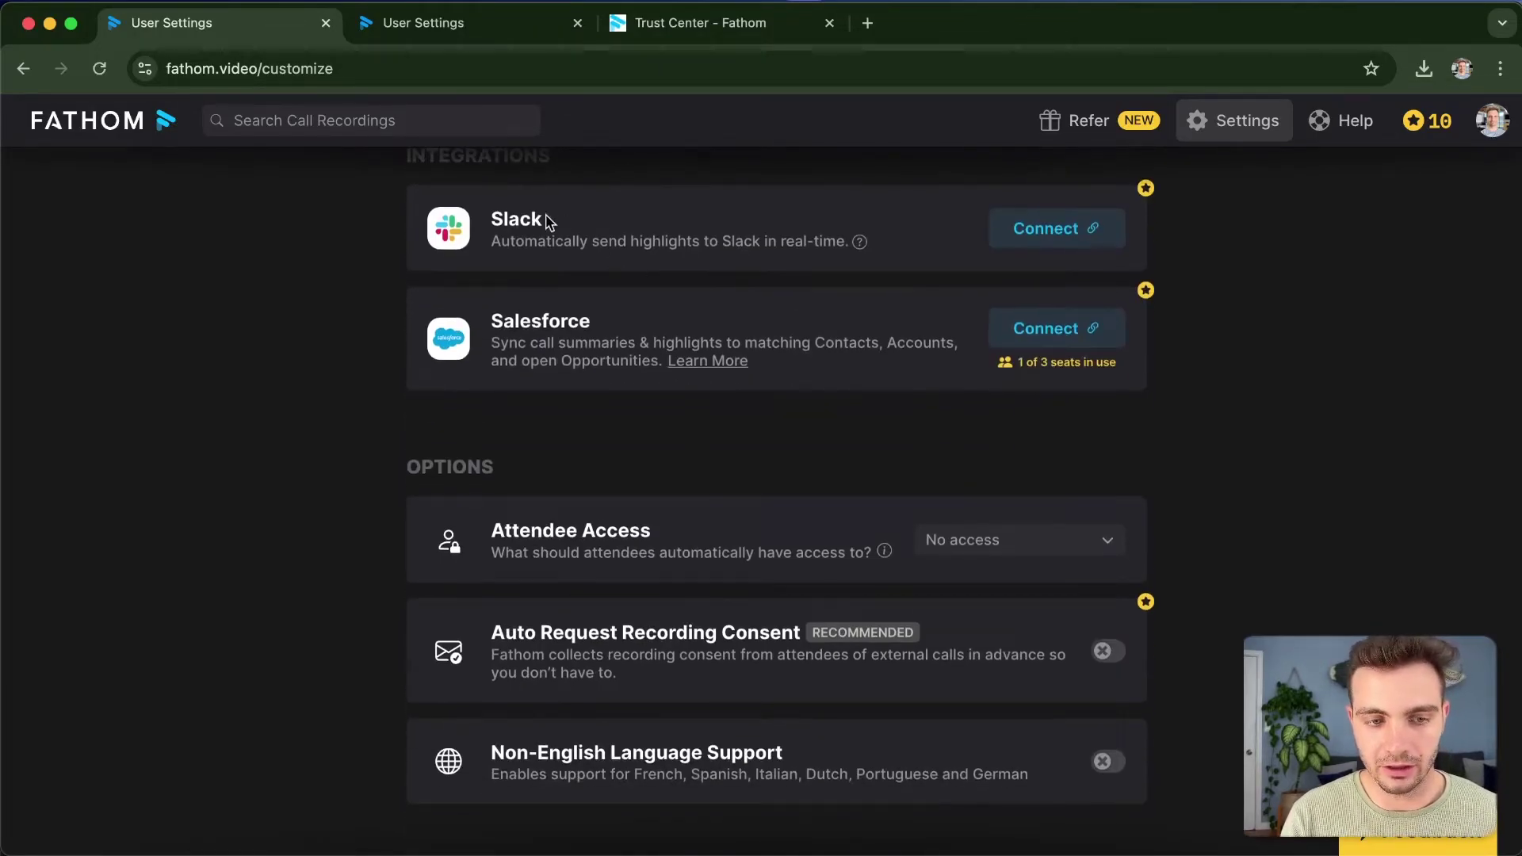
pyautogui.scroll(-1, 821, 446)
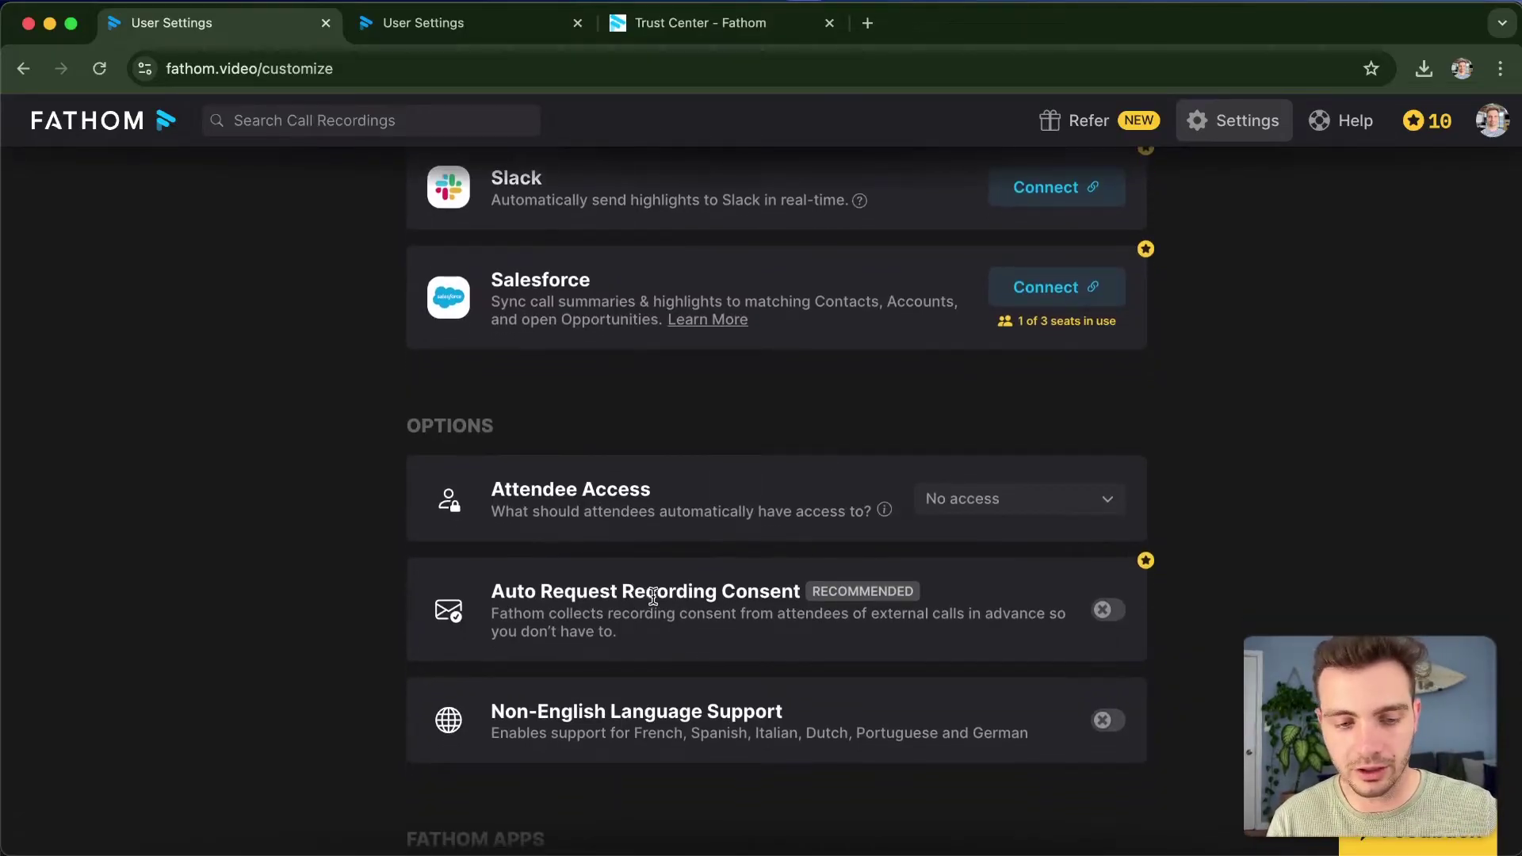
# Switch on Auto Request Recording Consent and view Fathom's Privacy Policy.
pyautogui.click(1107, 610)
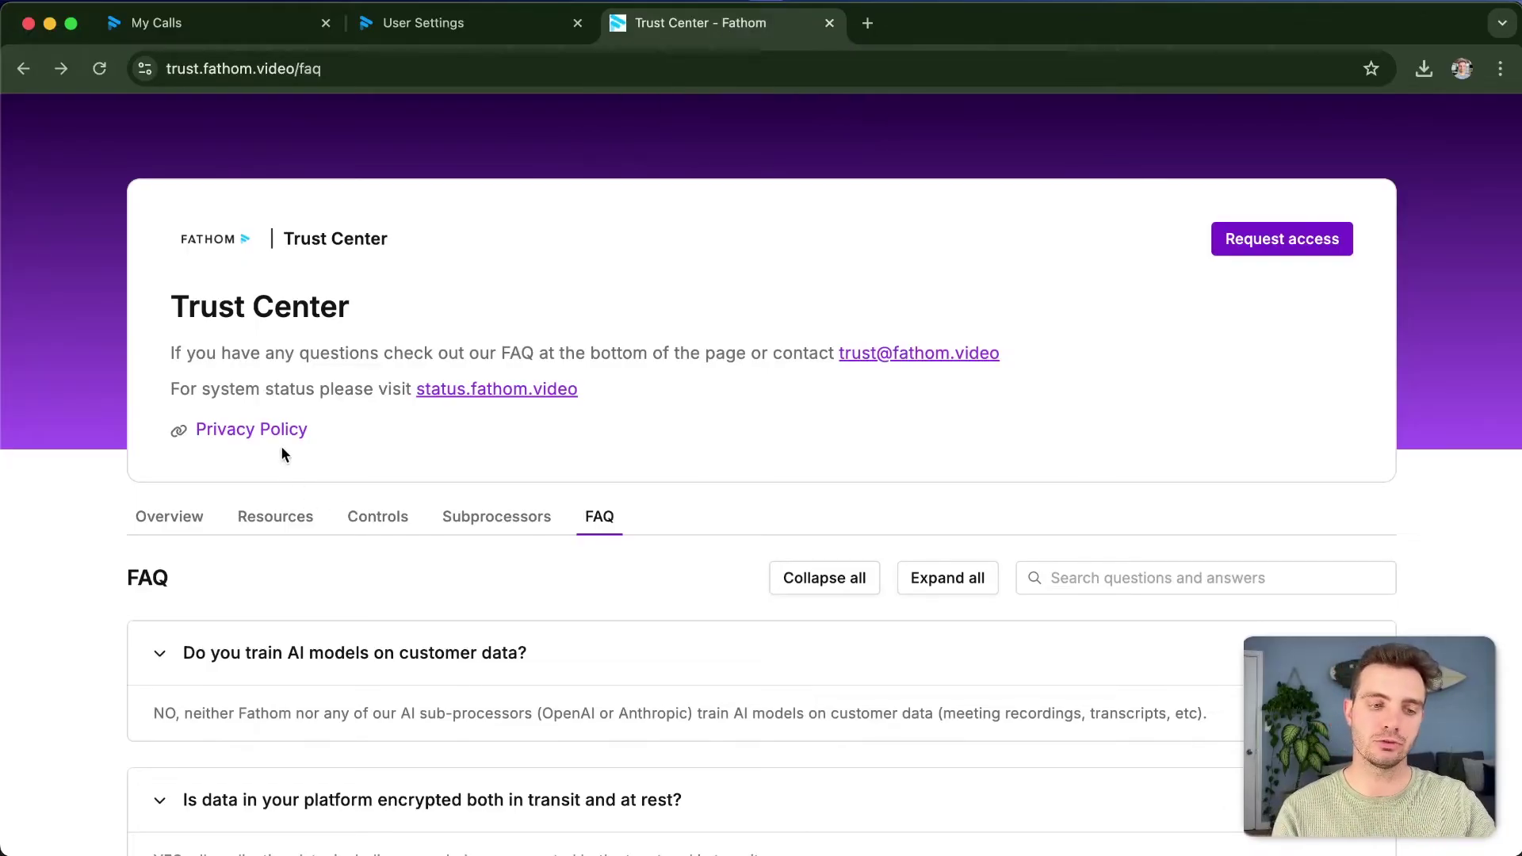
pyautogui.click(257, 429)
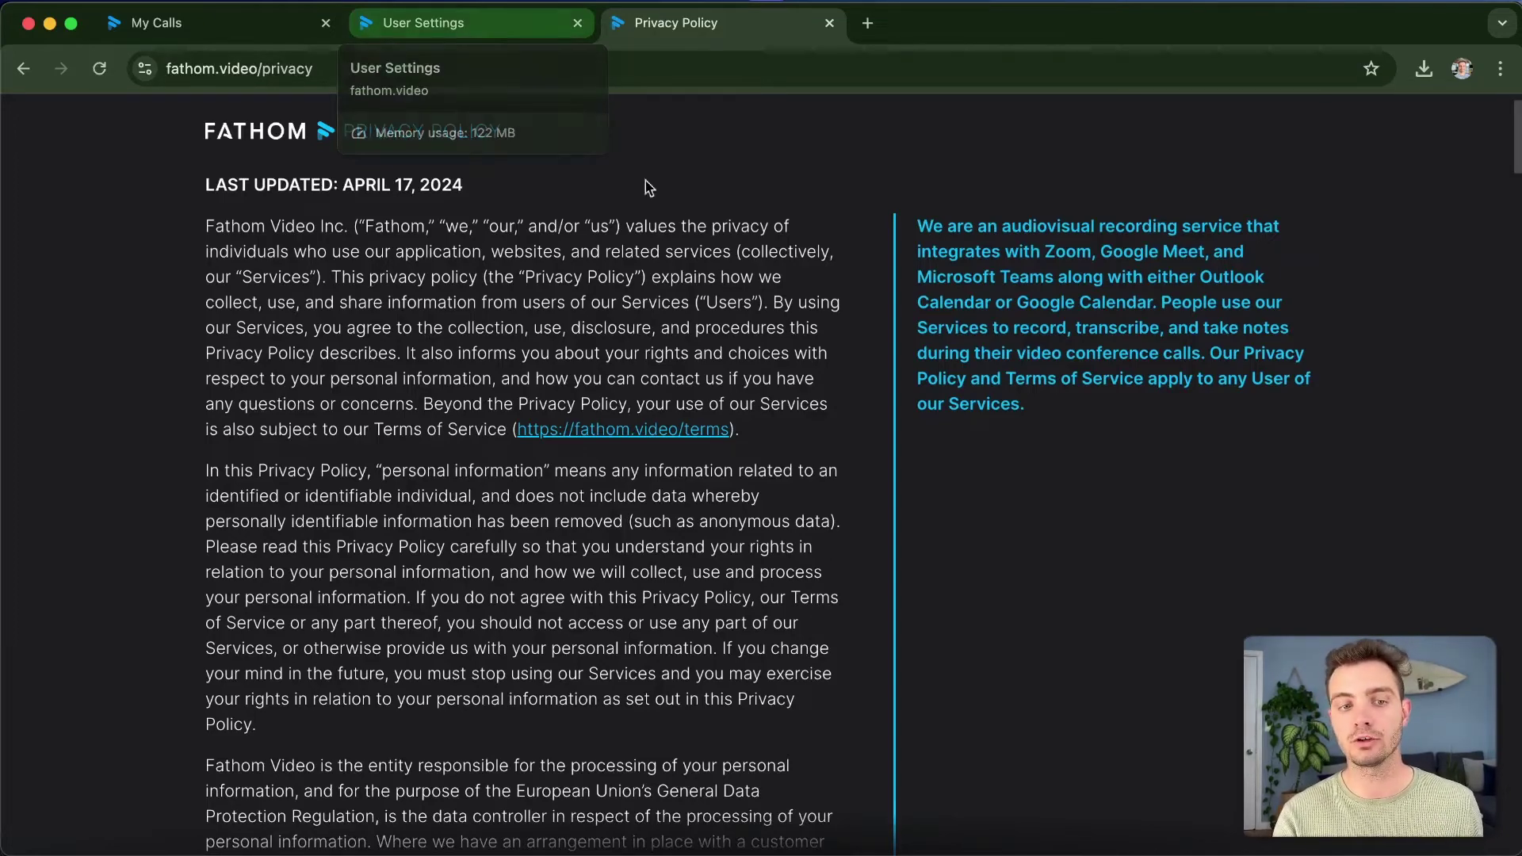
pyautogui.hscroll(-5, 684, 224)
pyautogui.scroll(-7, 581, 444)
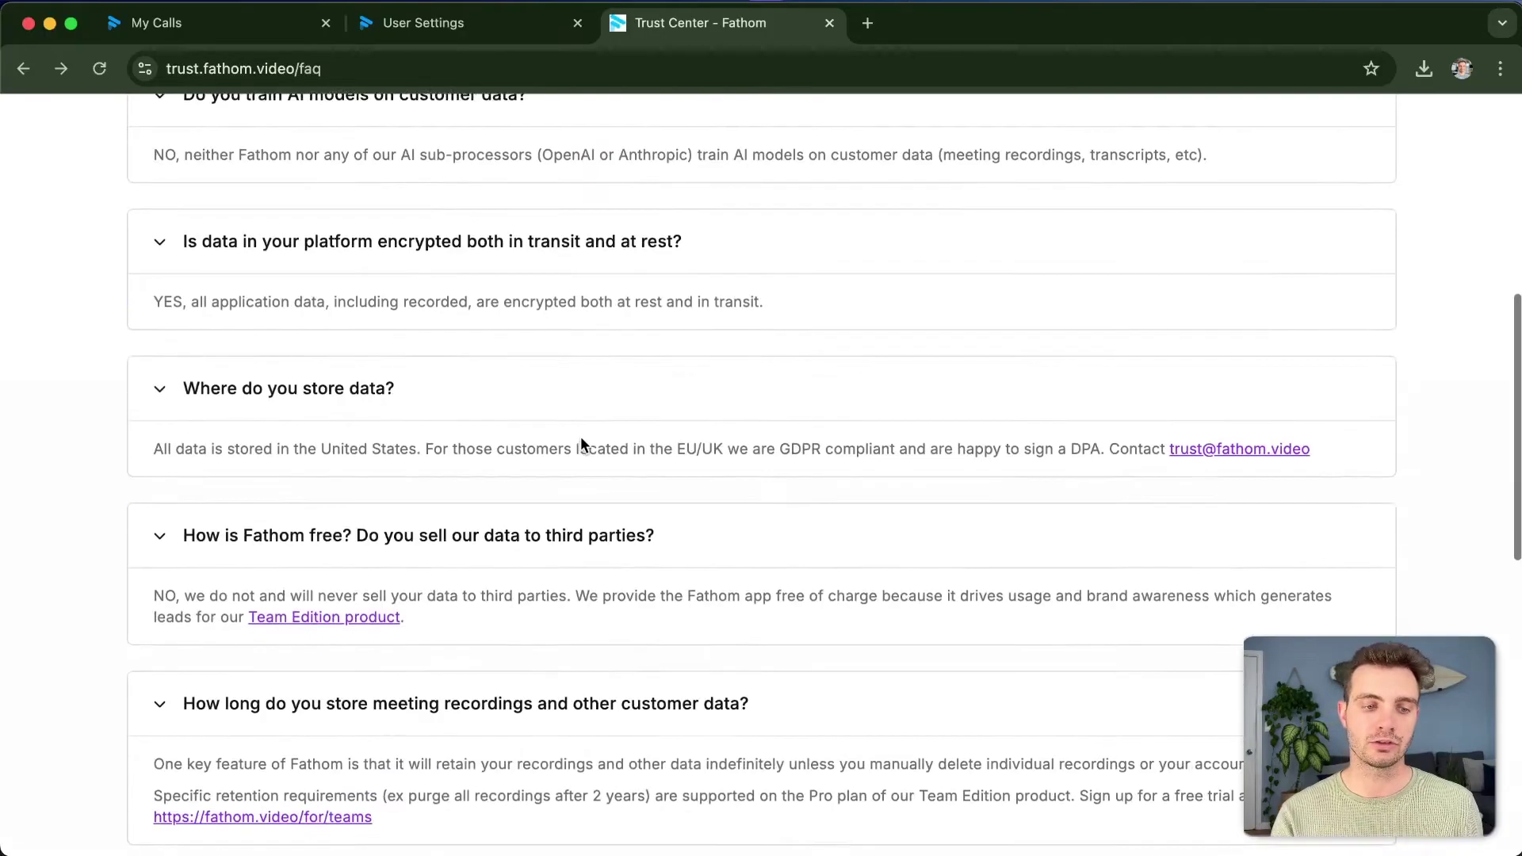
pyautogui.scroll(2, 580, 444)
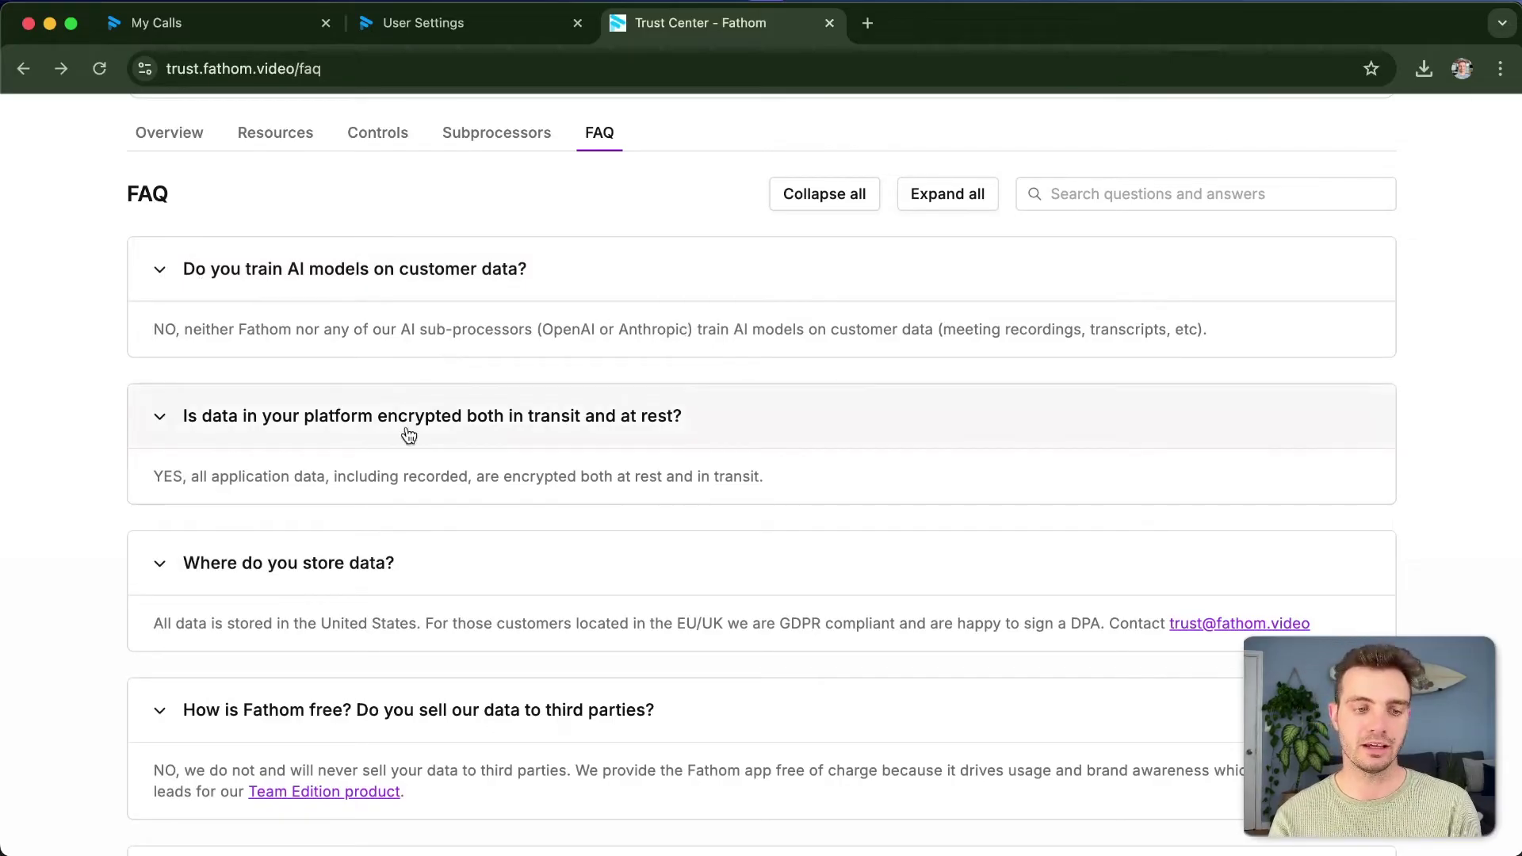
# Read the Trust Center FAQ, highlighting the NDA confidentiality and 7-day backup answers.
pyautogui.scroll(-3, 410, 467)
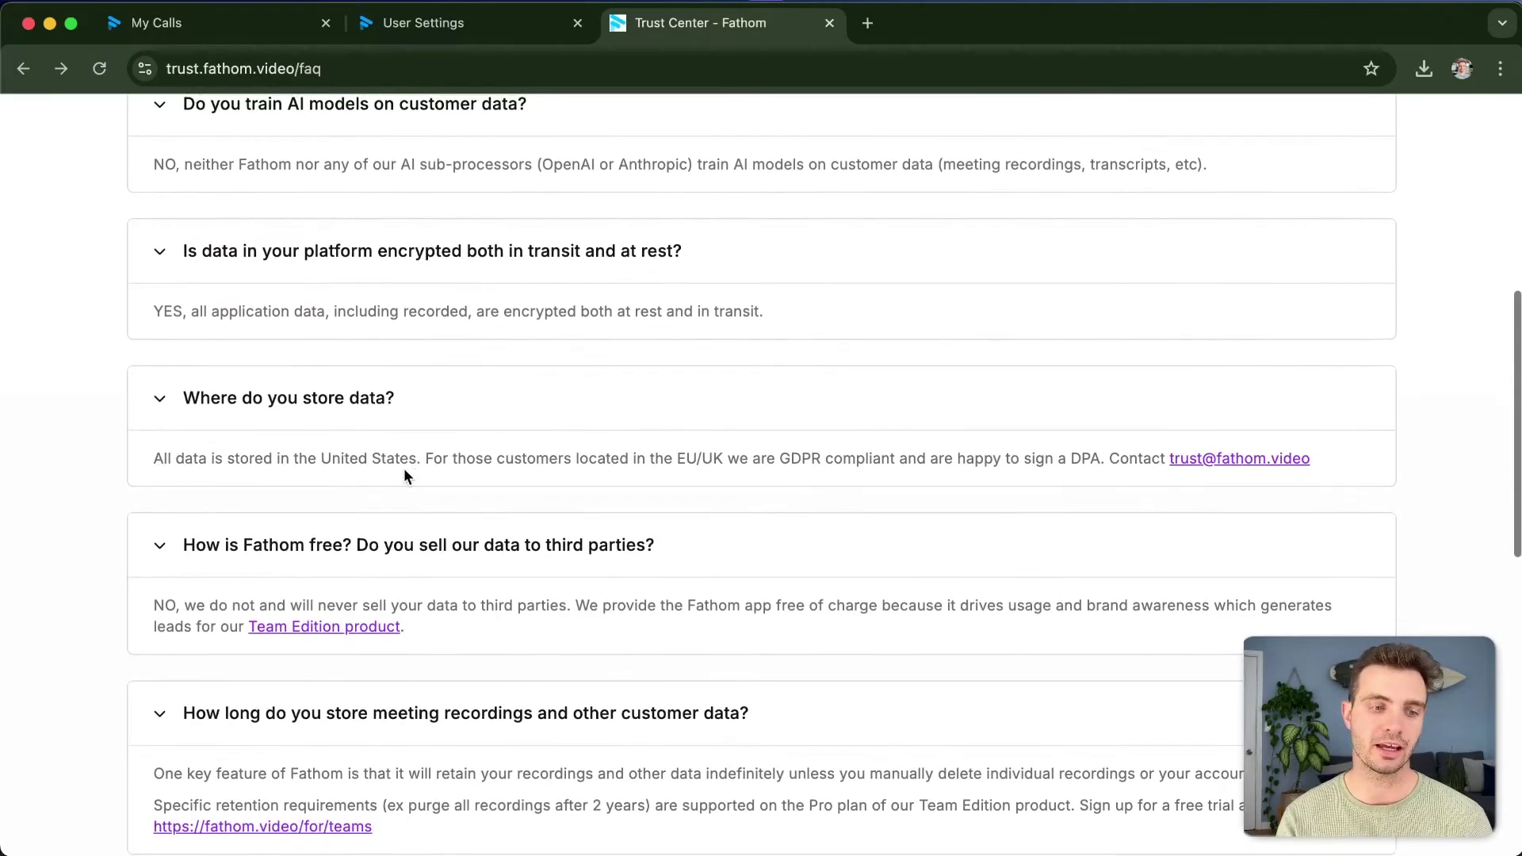
pyautogui.scroll(-3, 404, 473)
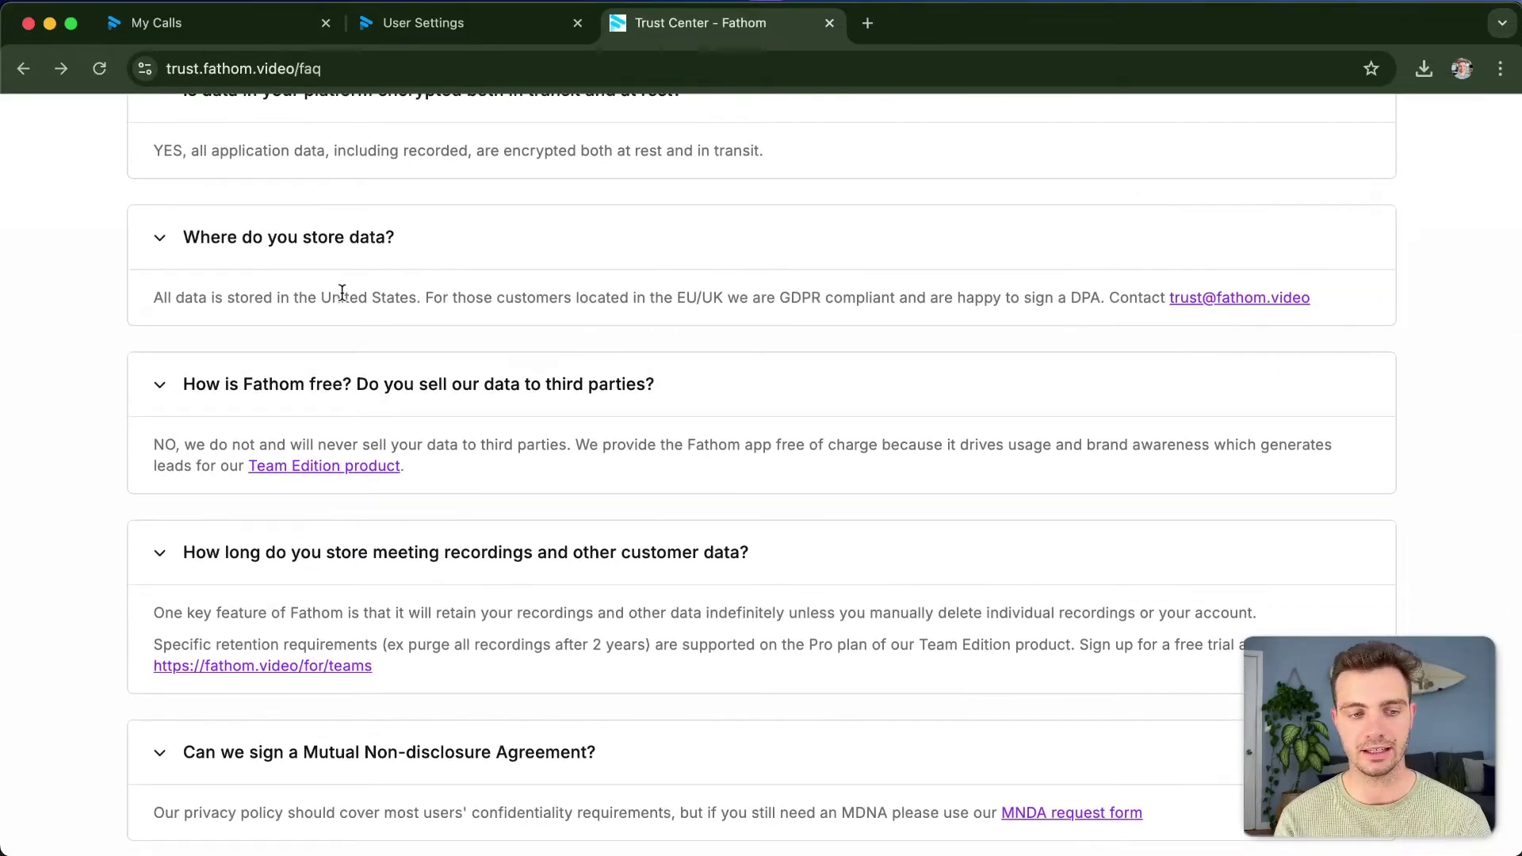
pyautogui.scroll(-5, 341, 294)
pyautogui.moveTo(160, 462); pyautogui.dragTo(591, 460)
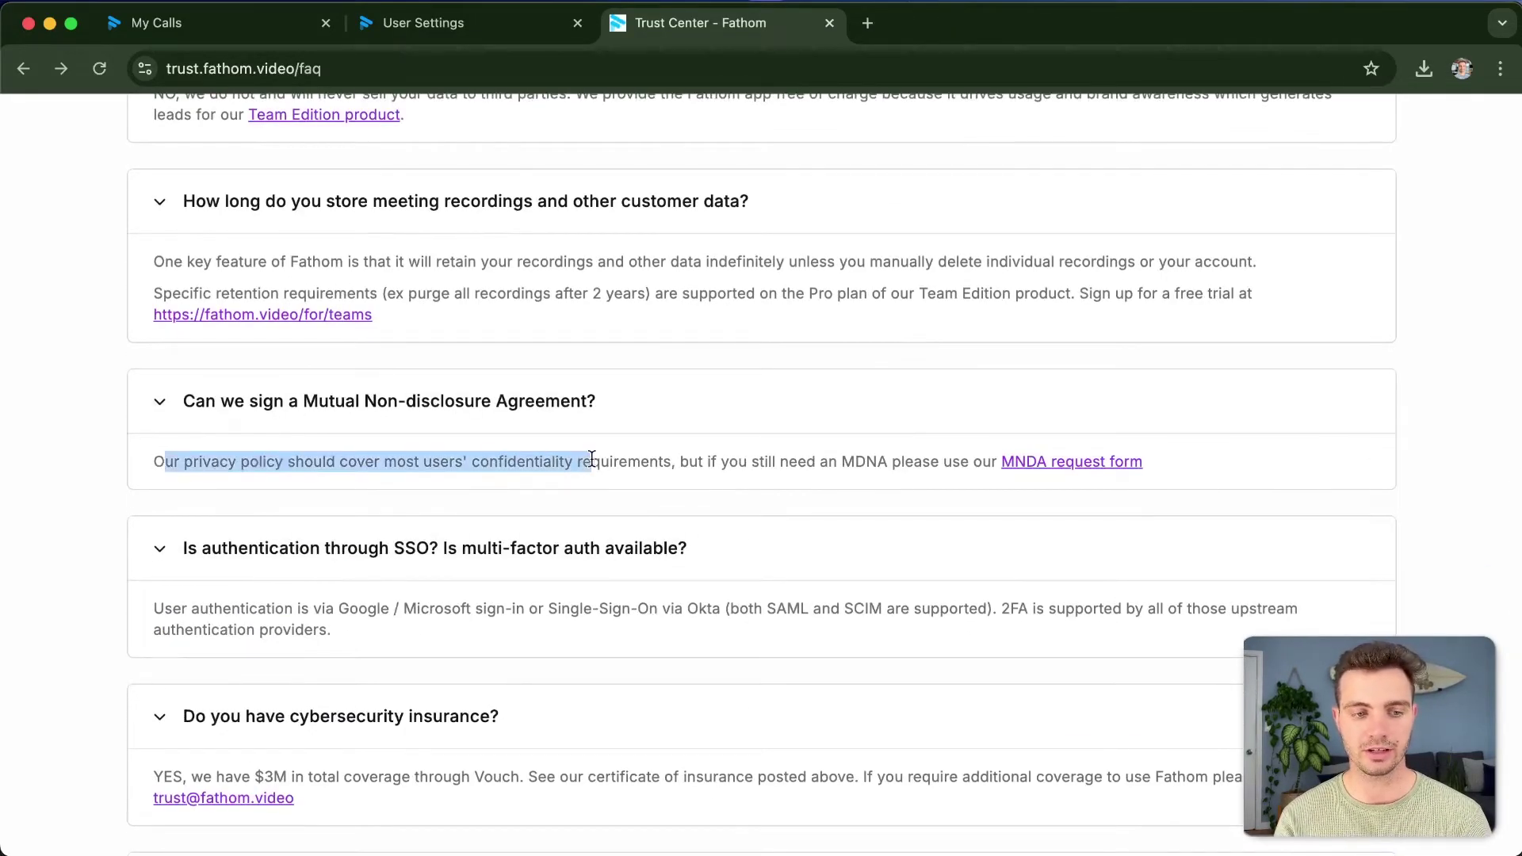
pyautogui.moveTo(1186, 474); pyautogui.dragTo(968, 461)
pyautogui.scroll(-3, 685, 525)
pyautogui.scroll(-2, 686, 525)
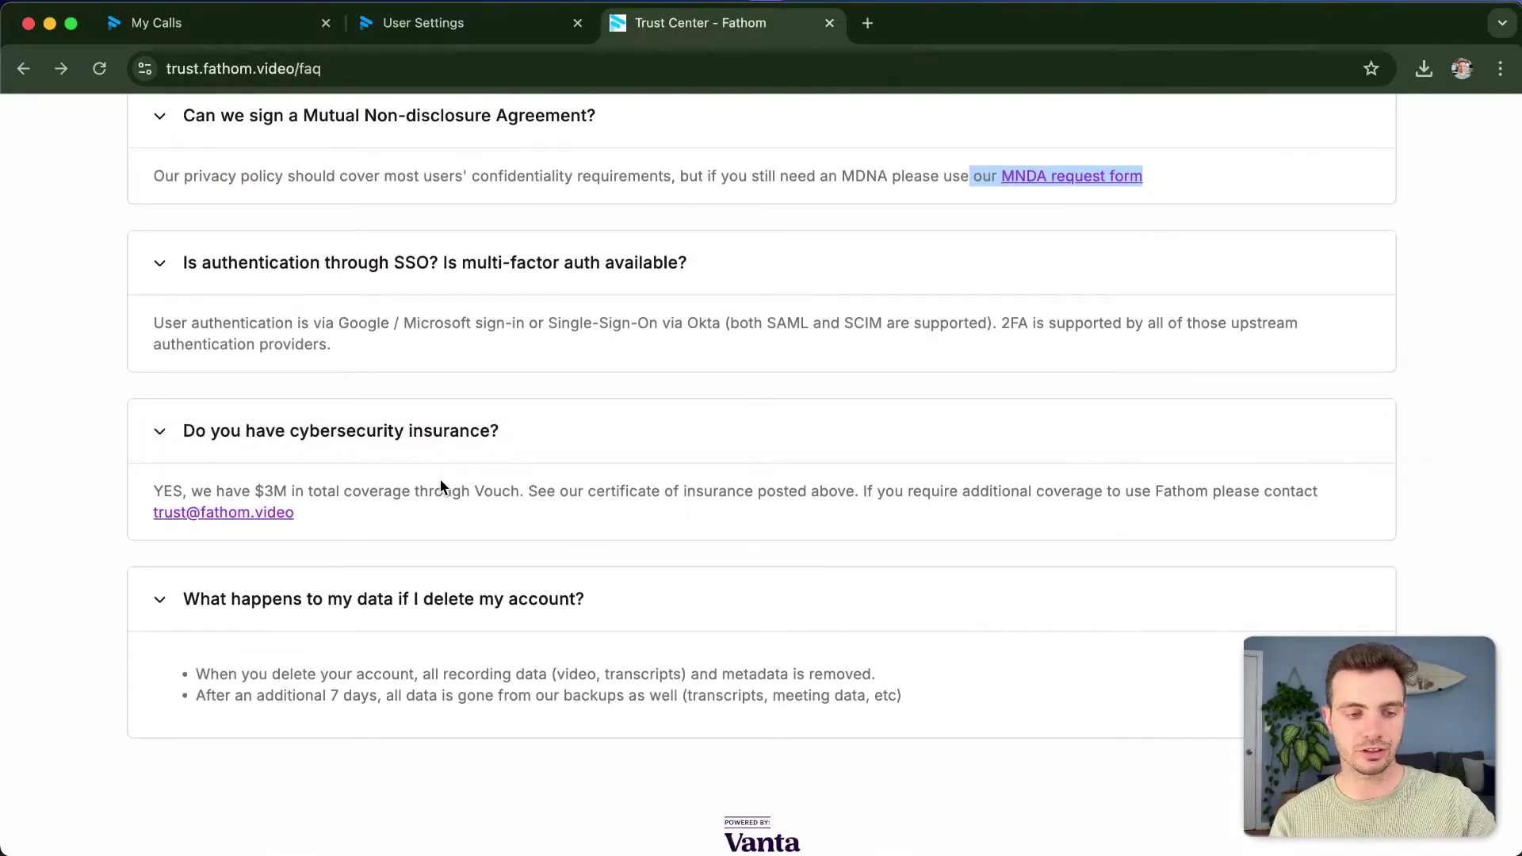
pyautogui.moveTo(315, 697); pyautogui.dragTo(693, 702)
pyautogui.scroll(-1, 694, 701)
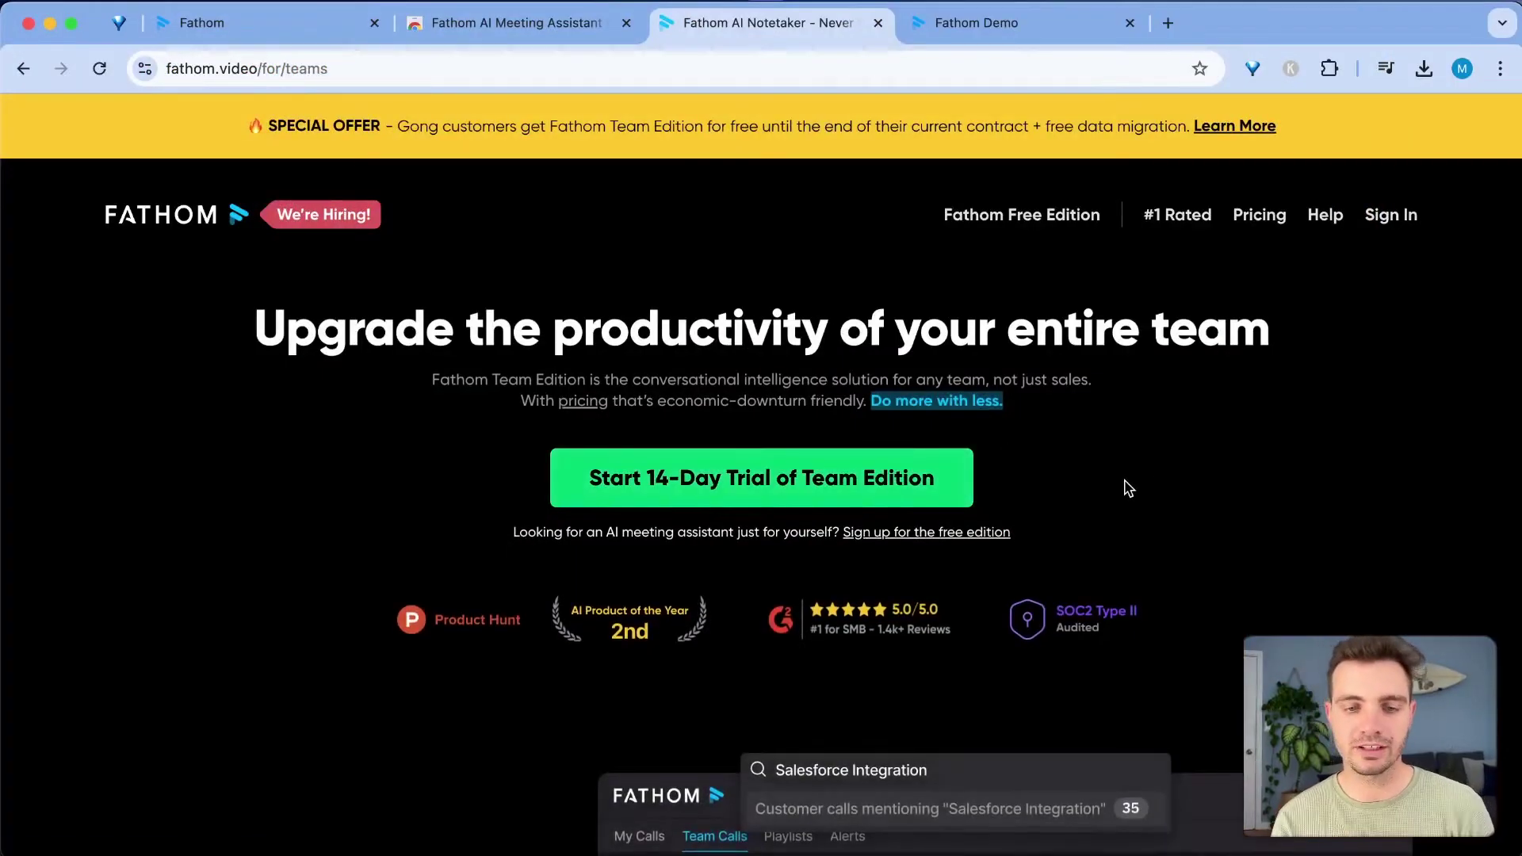
# Jump to the Team pricing plans and highlight the Standard $19 and Pro prices.
pyautogui.scroll(-4, 1127, 487)
pyautogui.scroll(8, 1134, 459)
pyautogui.click(1269, 219)
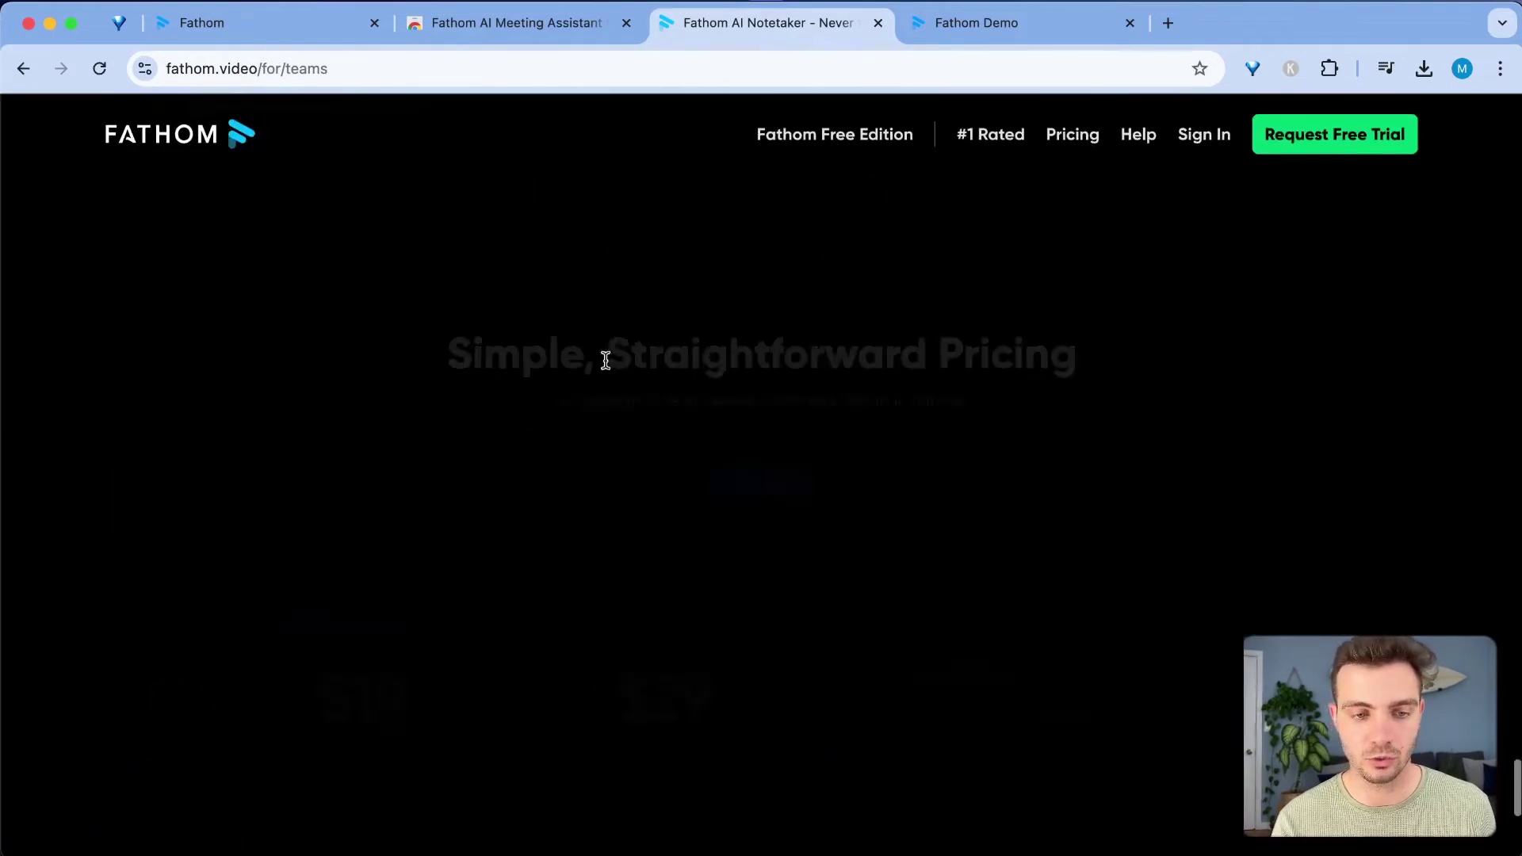
pyautogui.moveTo(315, 565); pyautogui.dragTo(462, 564)
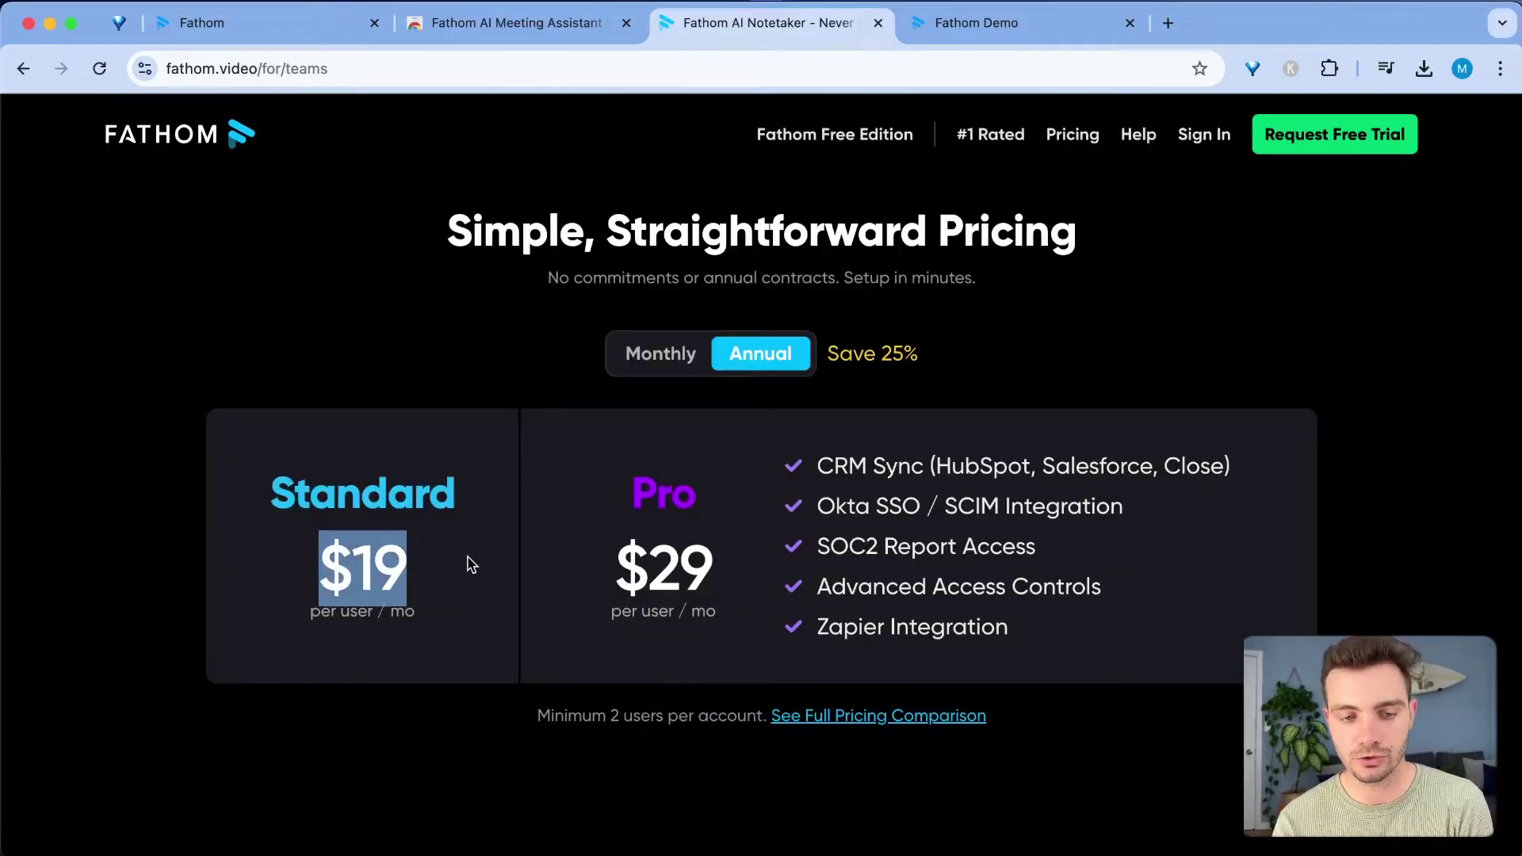
pyautogui.moveTo(607, 570); pyautogui.dragTo(731, 573)
# Highlight Pro's CRM Sync, SOC2 Report Access and Zapier Integration features, then return to My Calls.
pyautogui.click(828, 467)
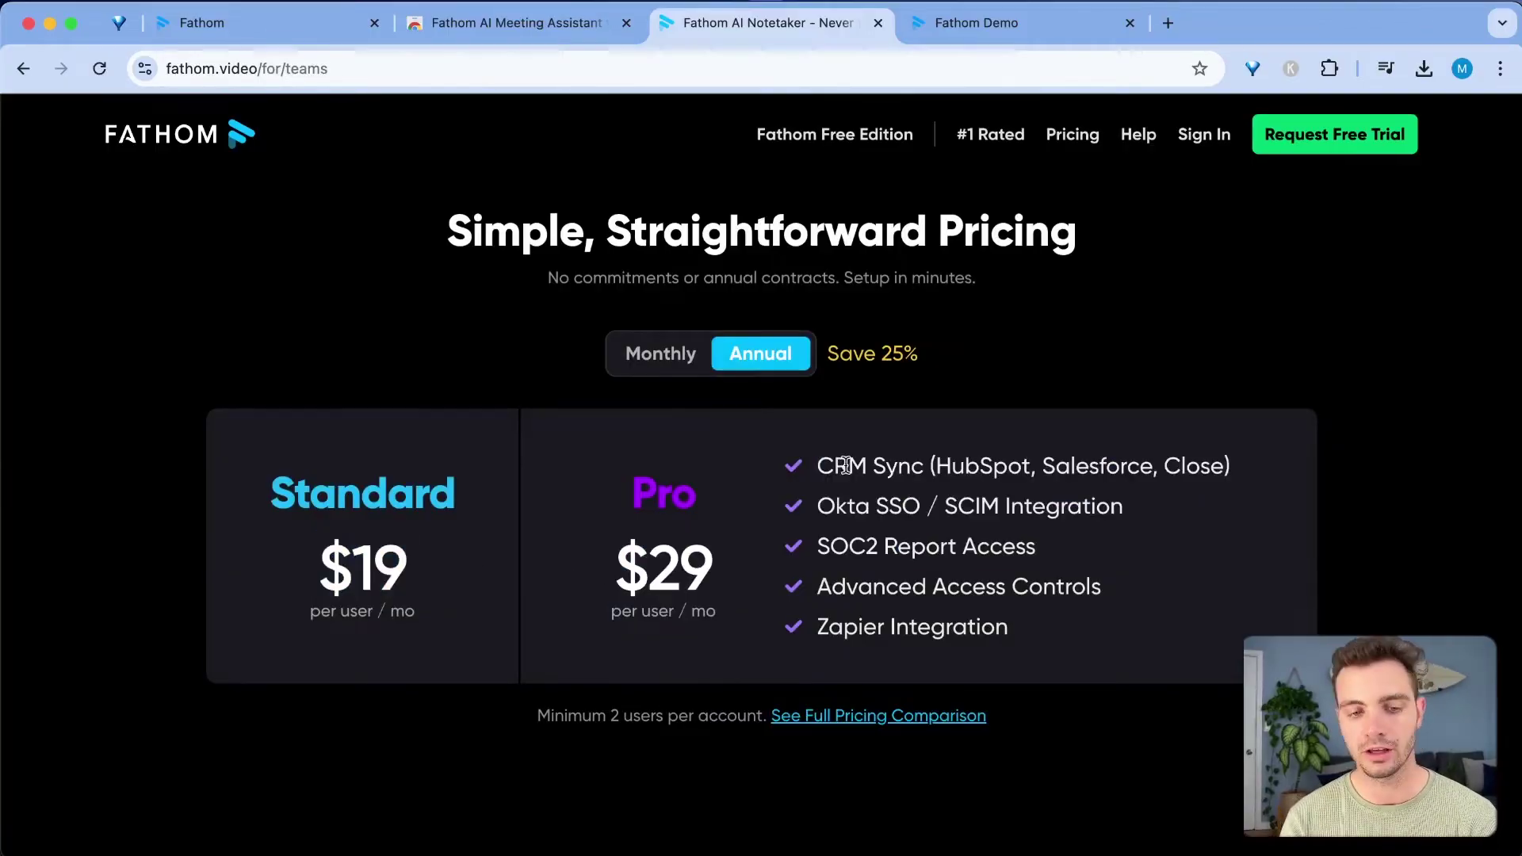
pyautogui.moveTo(818, 466); pyautogui.dragTo(1044, 464)
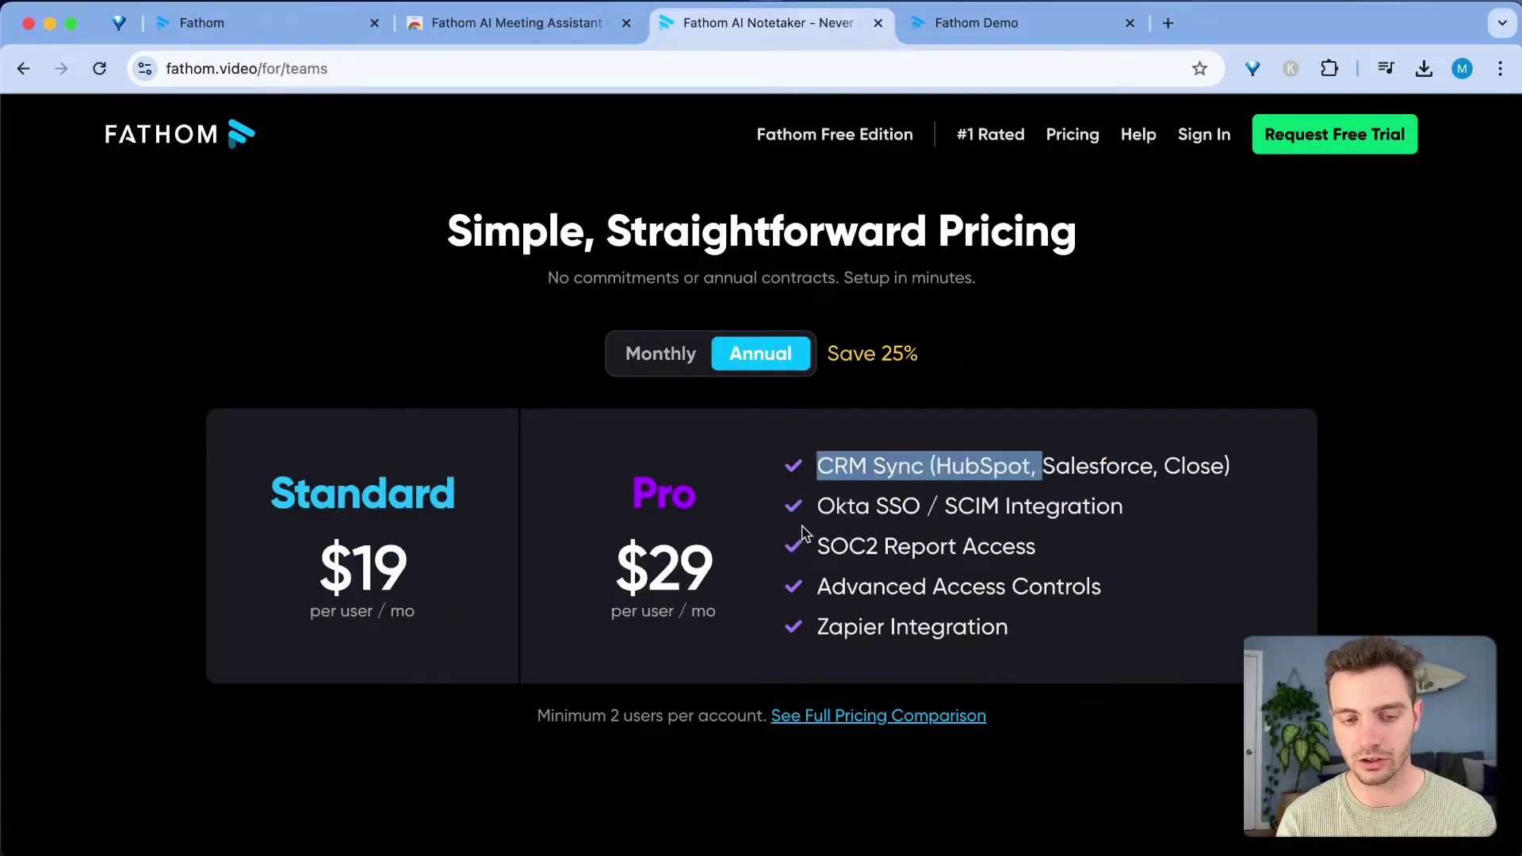
pyautogui.moveTo(816, 545); pyautogui.dragTo(1021, 540)
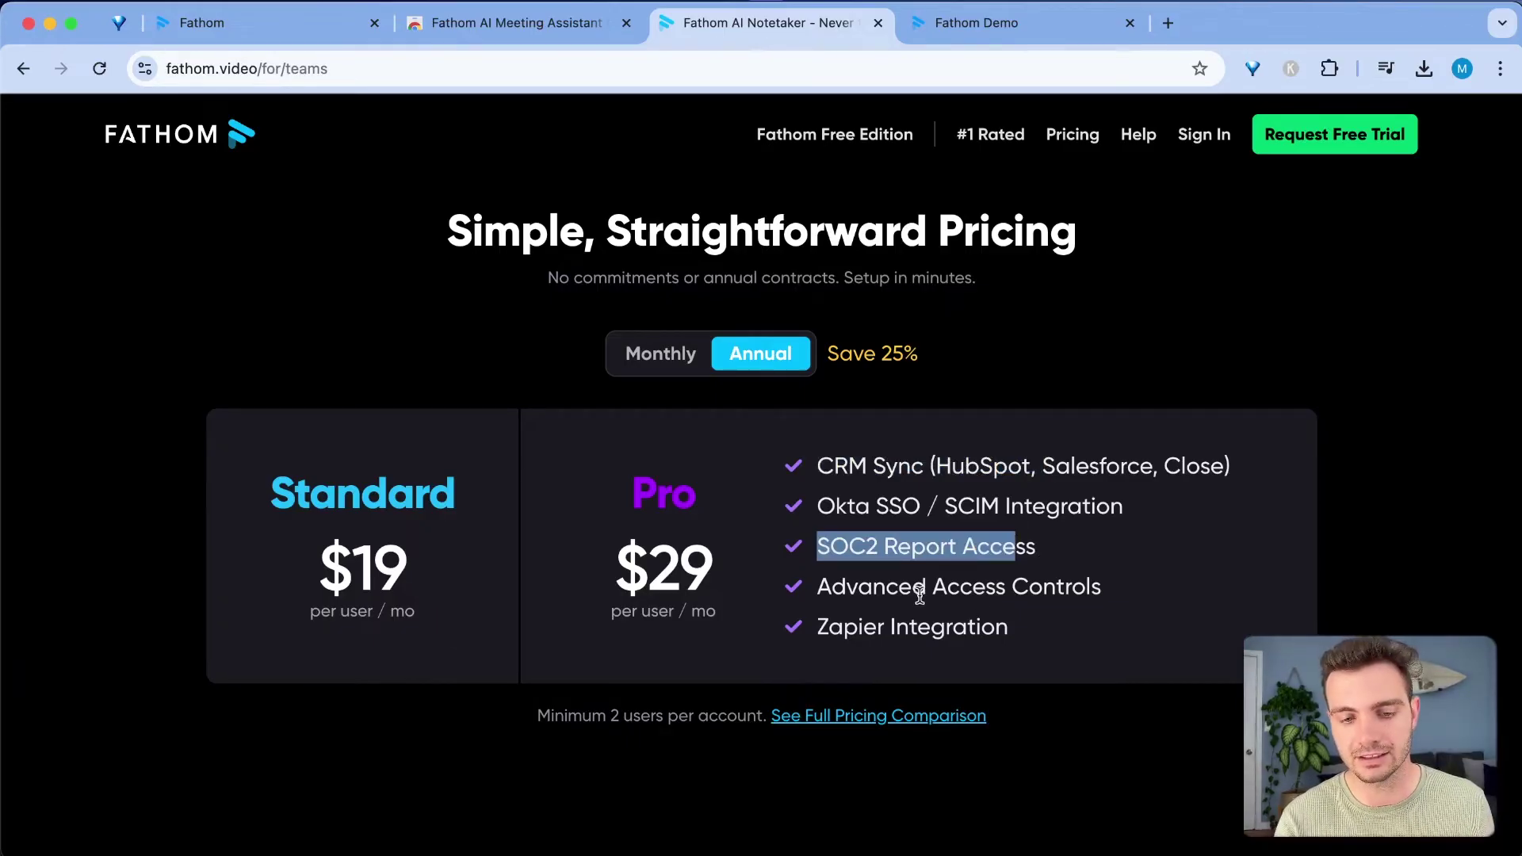
pyautogui.moveTo(815, 630); pyautogui.dragTo(1031, 634)
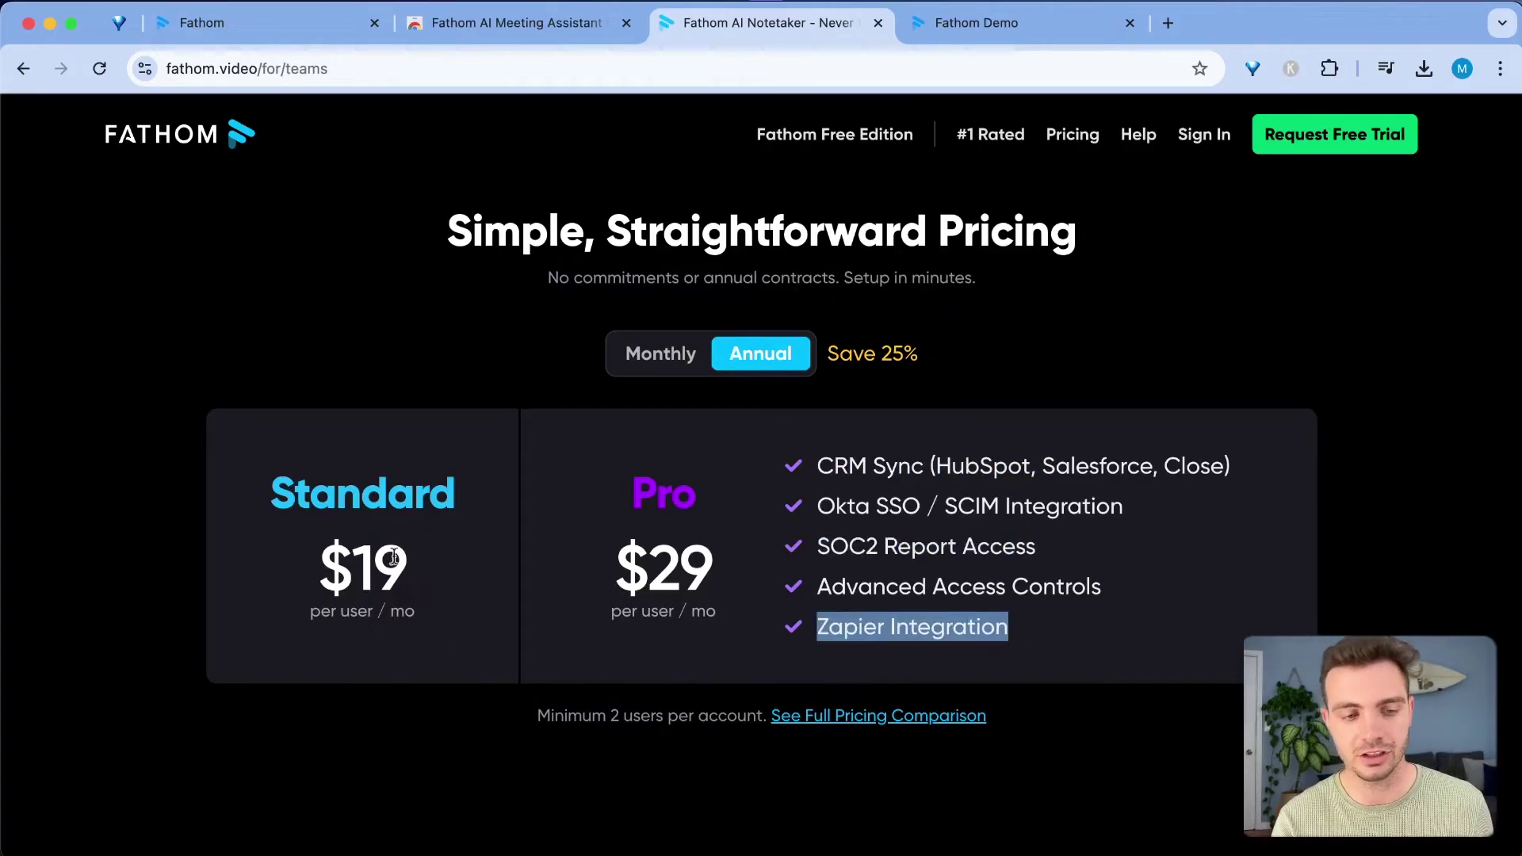
pyautogui.moveTo(320, 567); pyautogui.dragTo(420, 575)
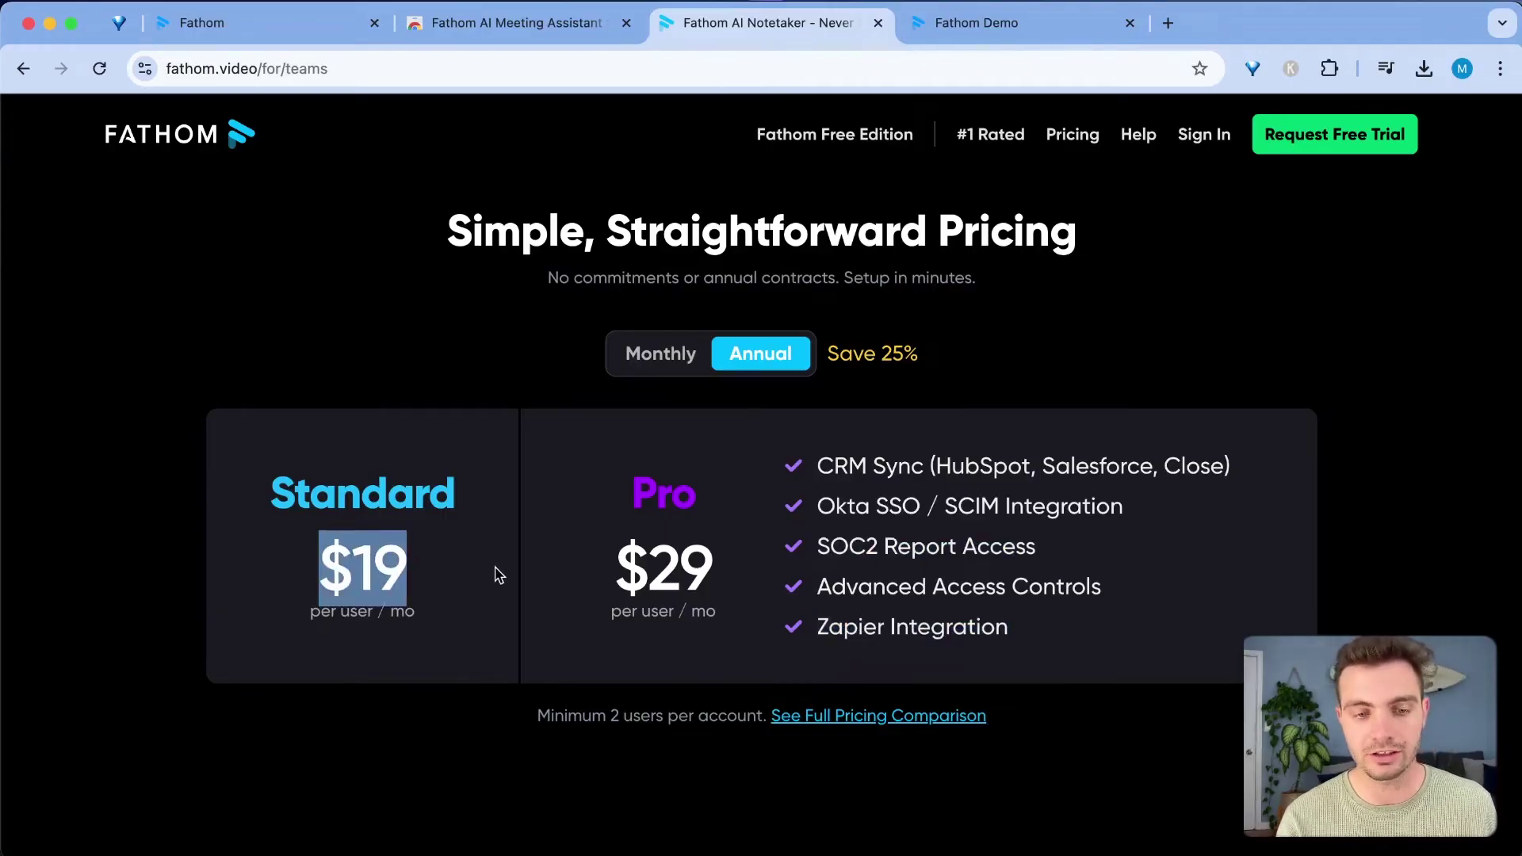
pyautogui.moveTo(816, 464); pyautogui.dragTo(1005, 462)
pyautogui.moveTo(844, 630); pyautogui.dragTo(1064, 632)
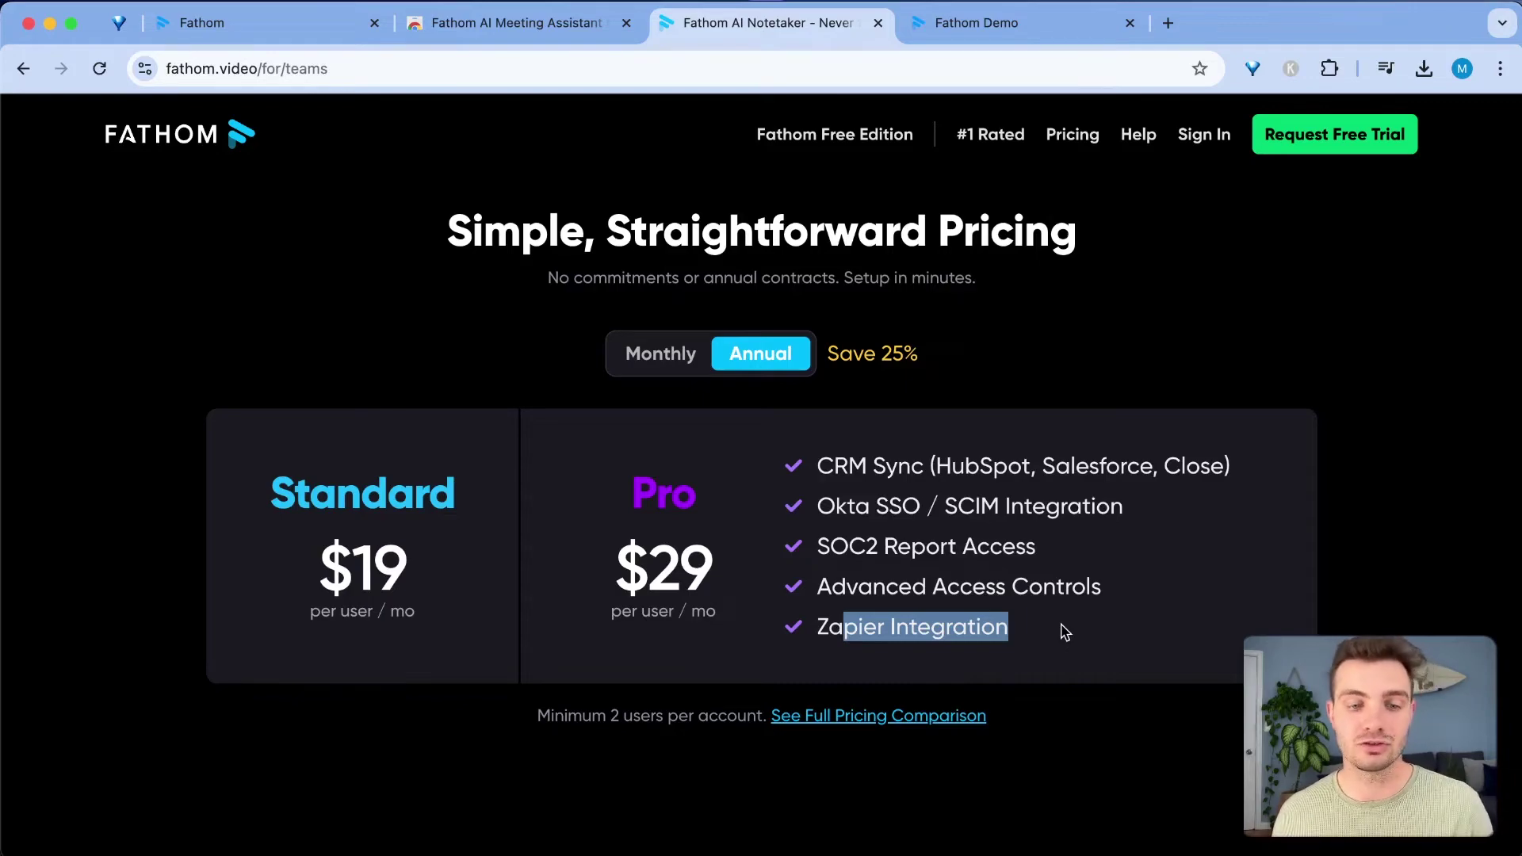
pyautogui.click(859, 136)
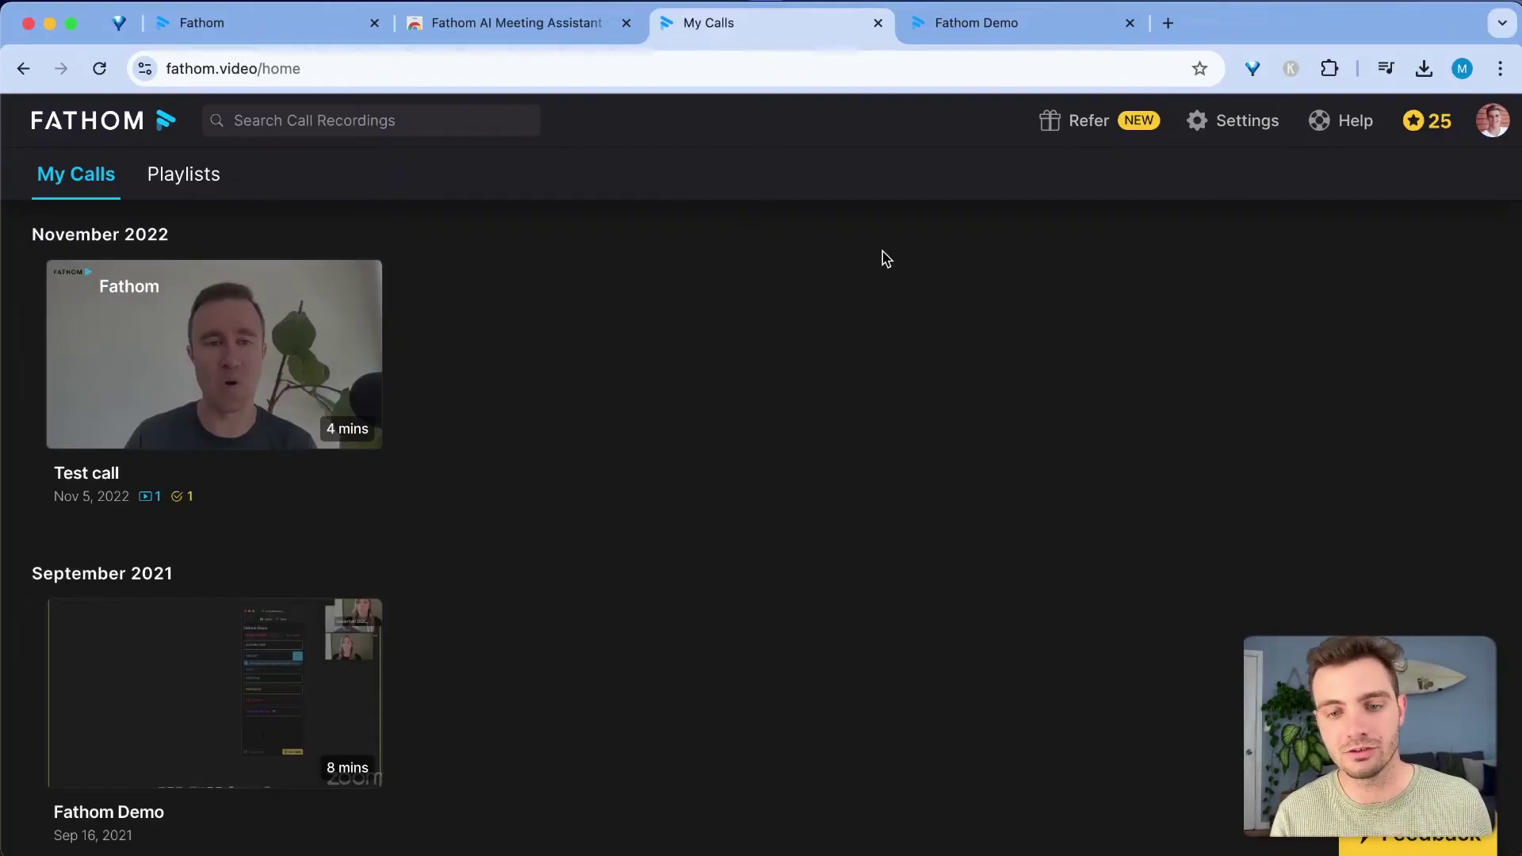
# Open the Fathom Demo recording and switch it to the TRANSCRIPT view.
pyautogui.click(371, 621)
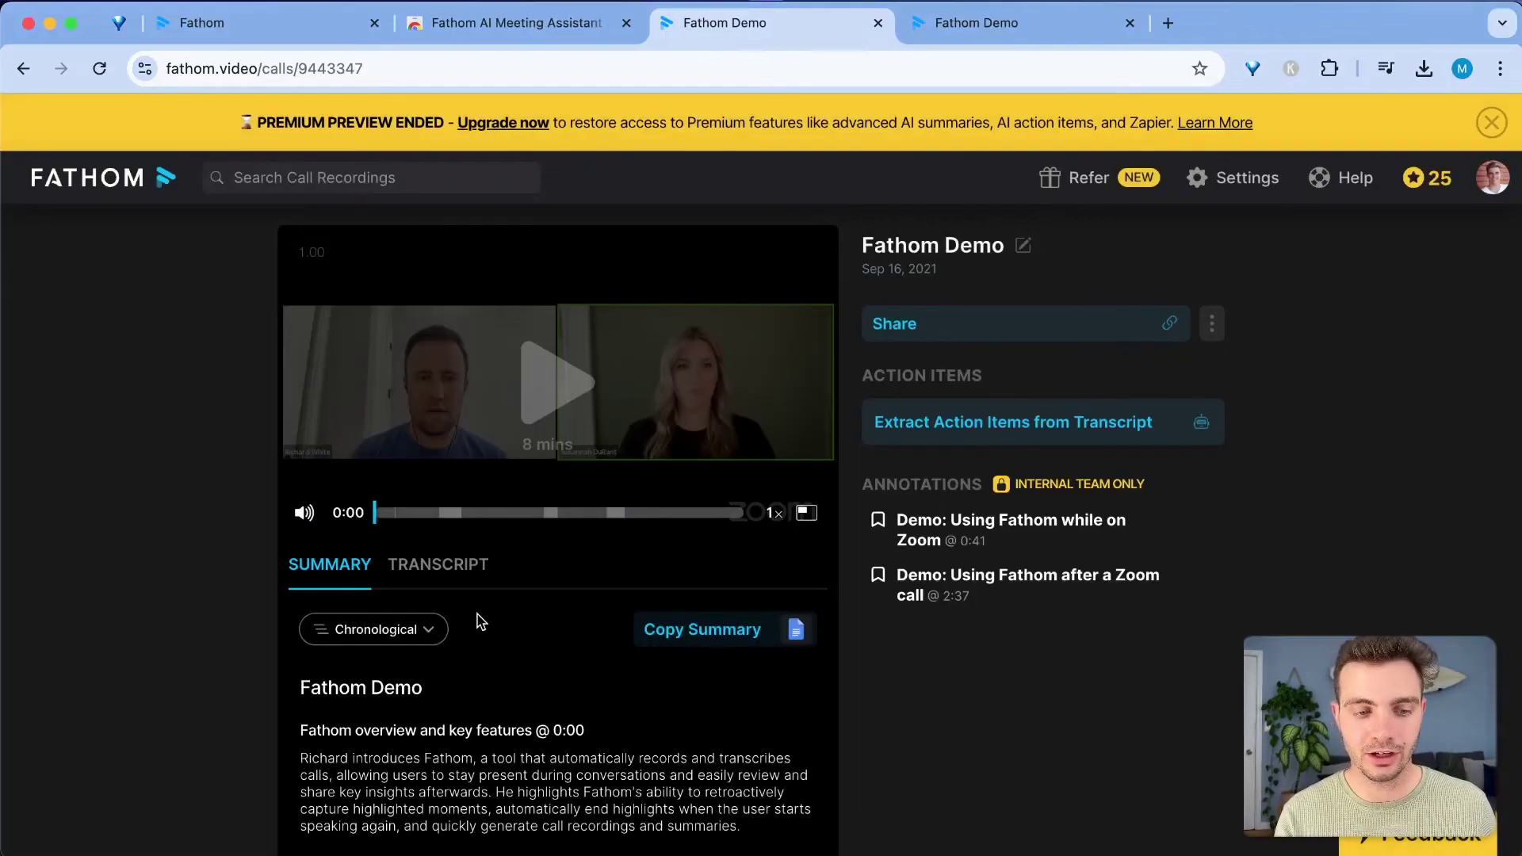
pyautogui.click(453, 569)
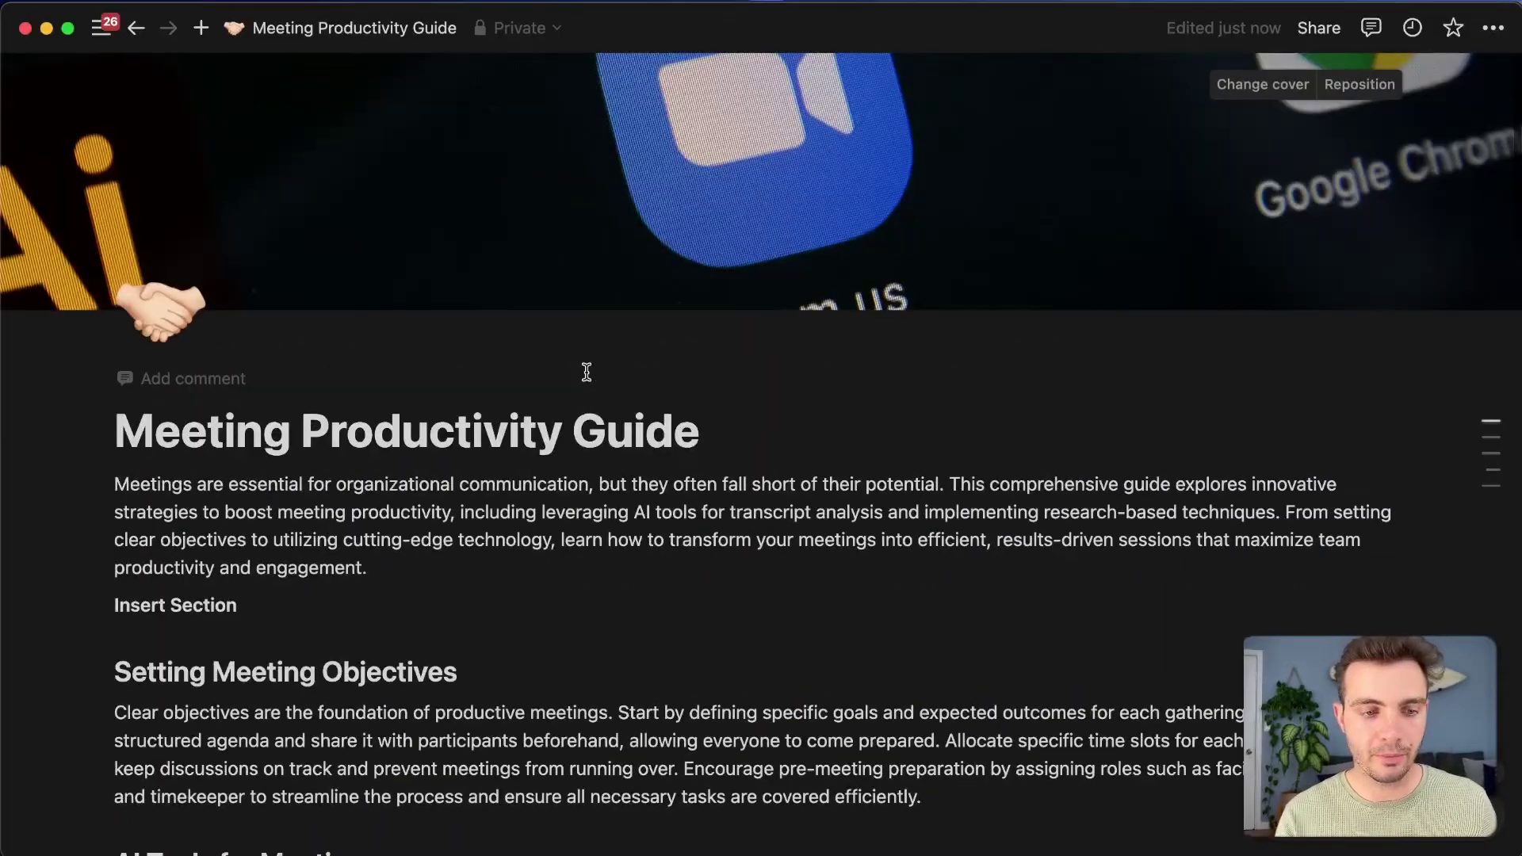
# Scroll the Meeting Productivity Guide to the Follow up Email prompt and copy it.
pyautogui.scroll(-2, 585, 373)
pyautogui.scroll(-15, 587, 373)
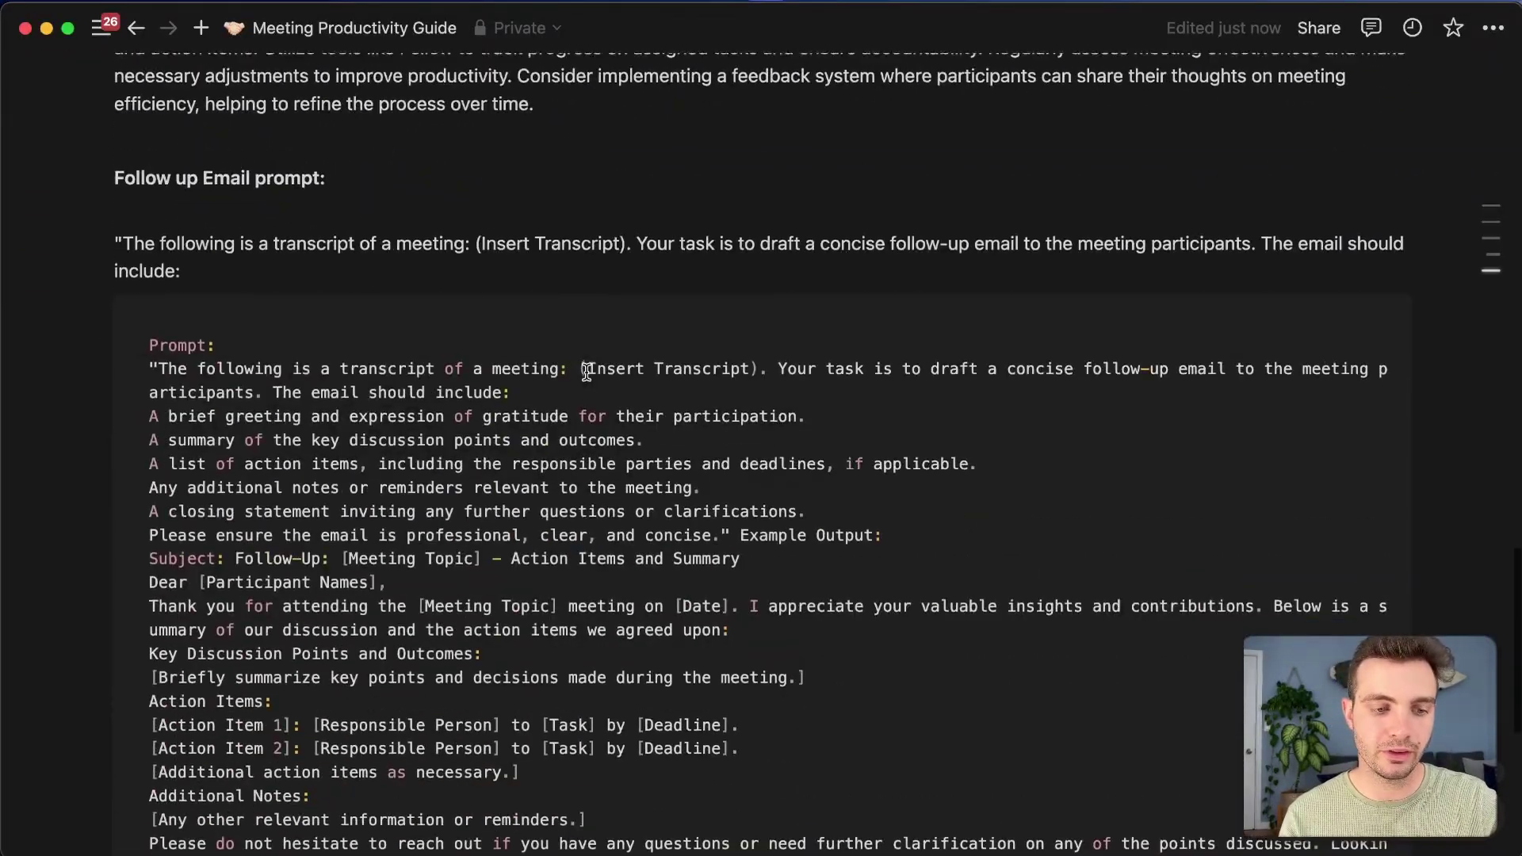
pyautogui.scroll(-5, 586, 372)
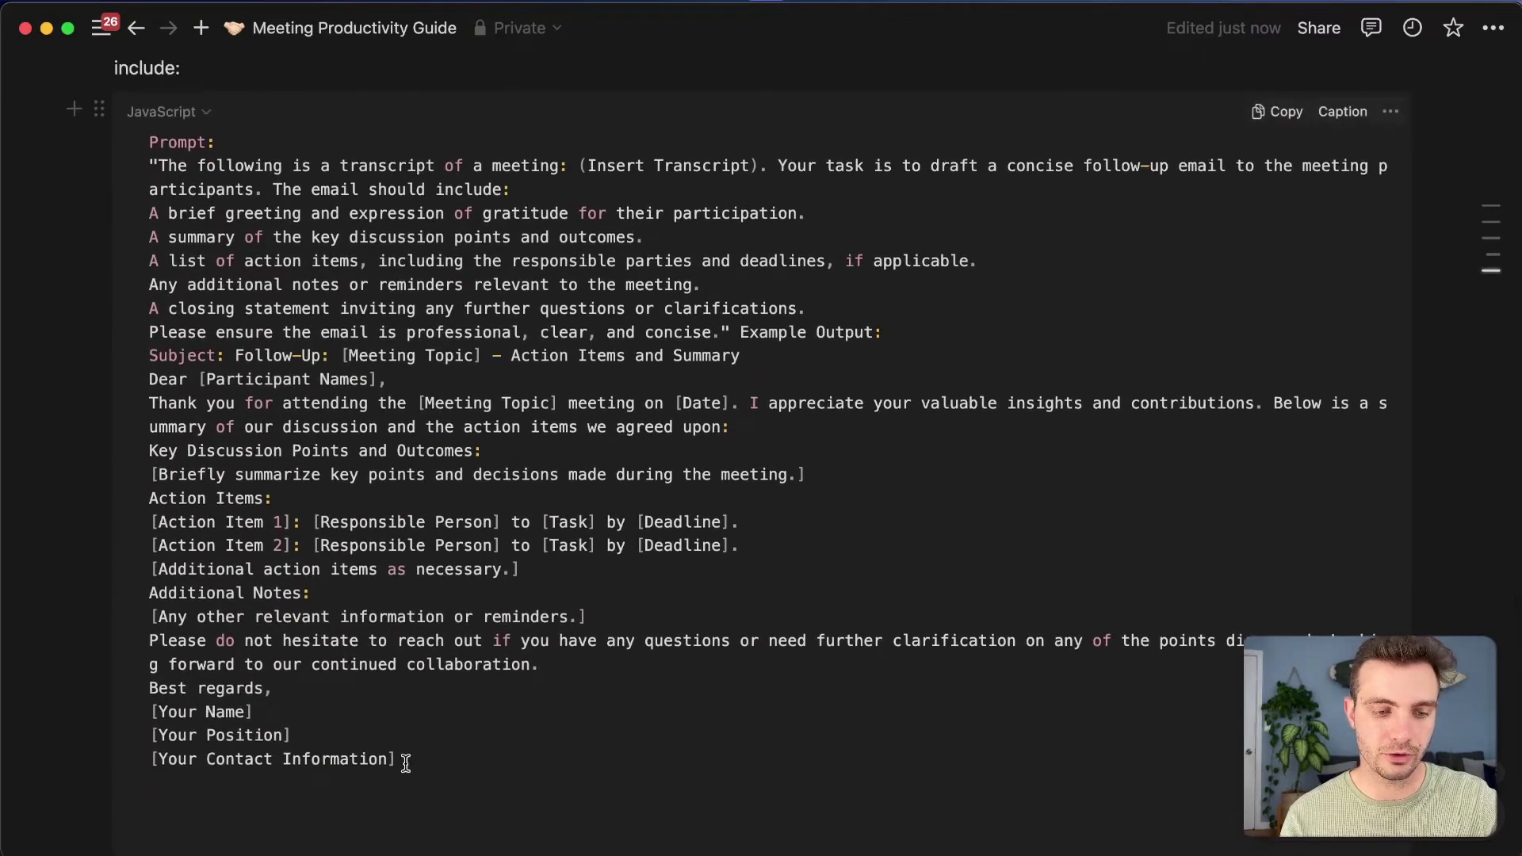
pyautogui.moveTo(407, 764); pyautogui.dragTo(147, 375)
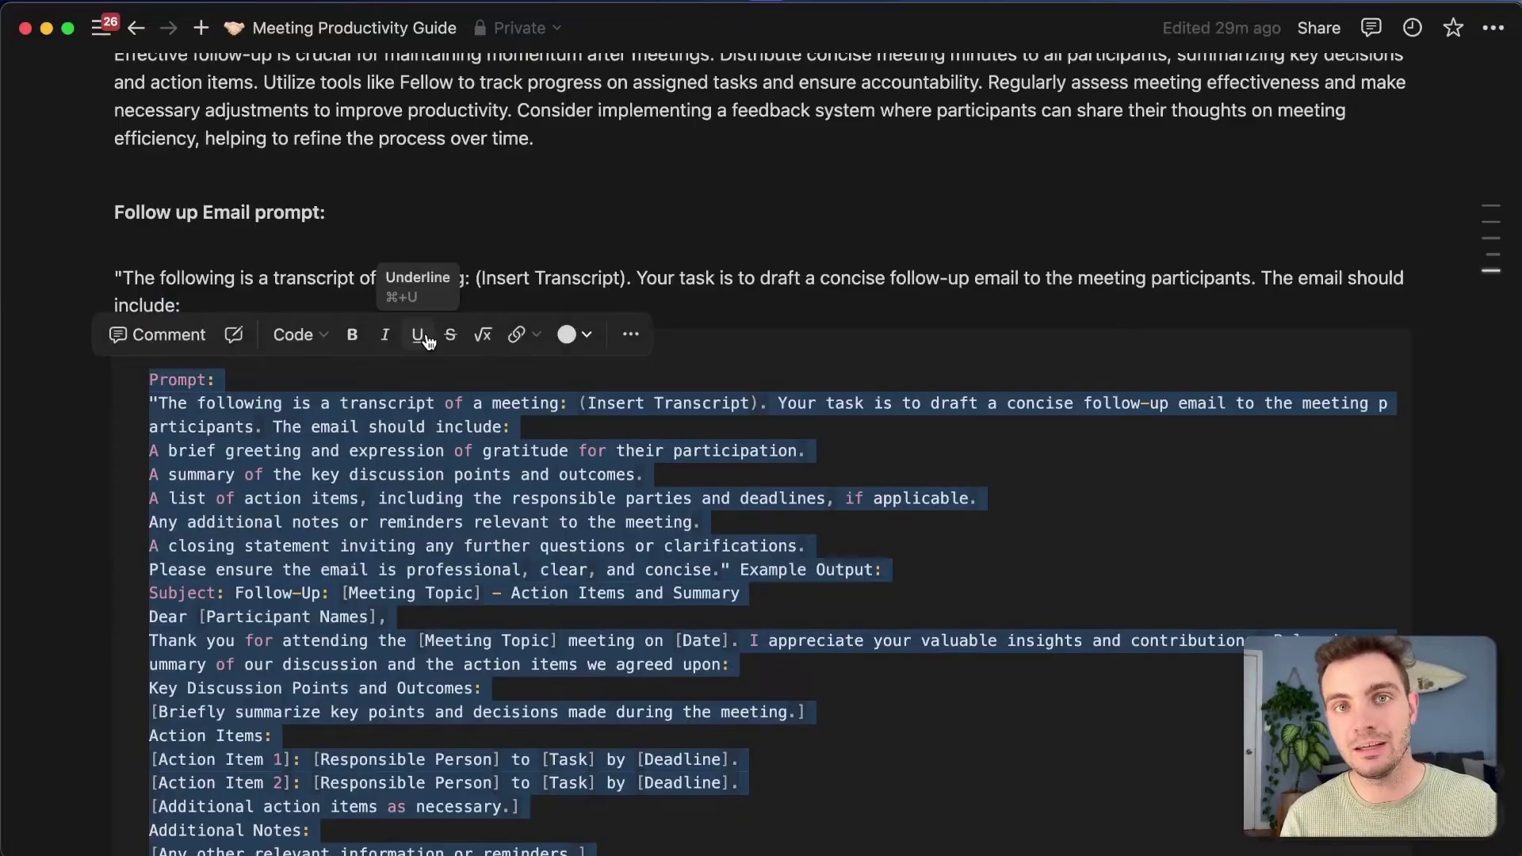
pyautogui.click(1283, 350)
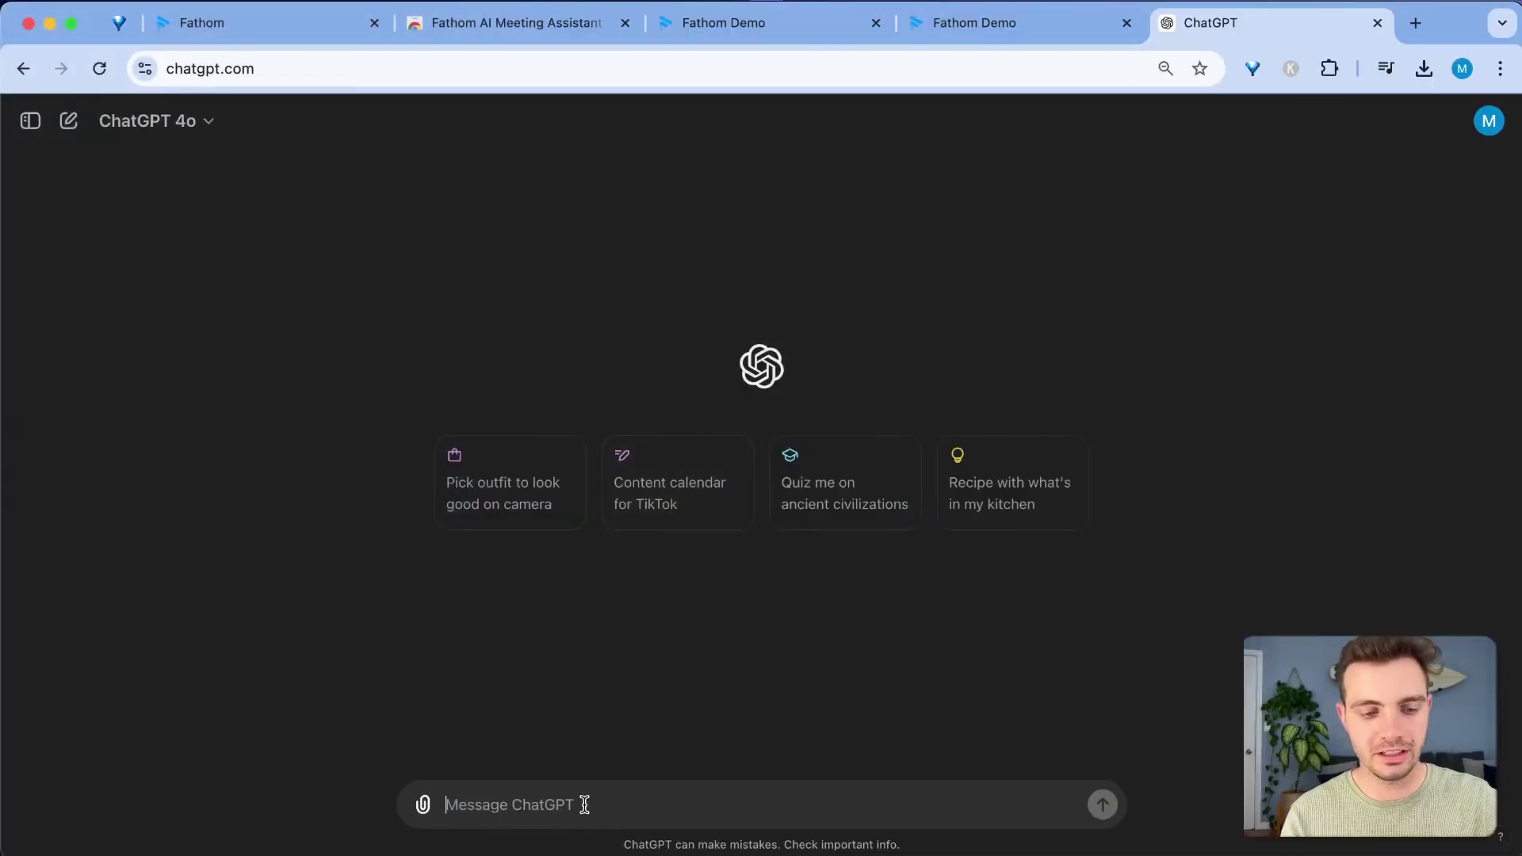
# Send ChatGPT the follow-up email prompt plus the copied Fathom Demo transcript.
pyautogui.press('super+v')
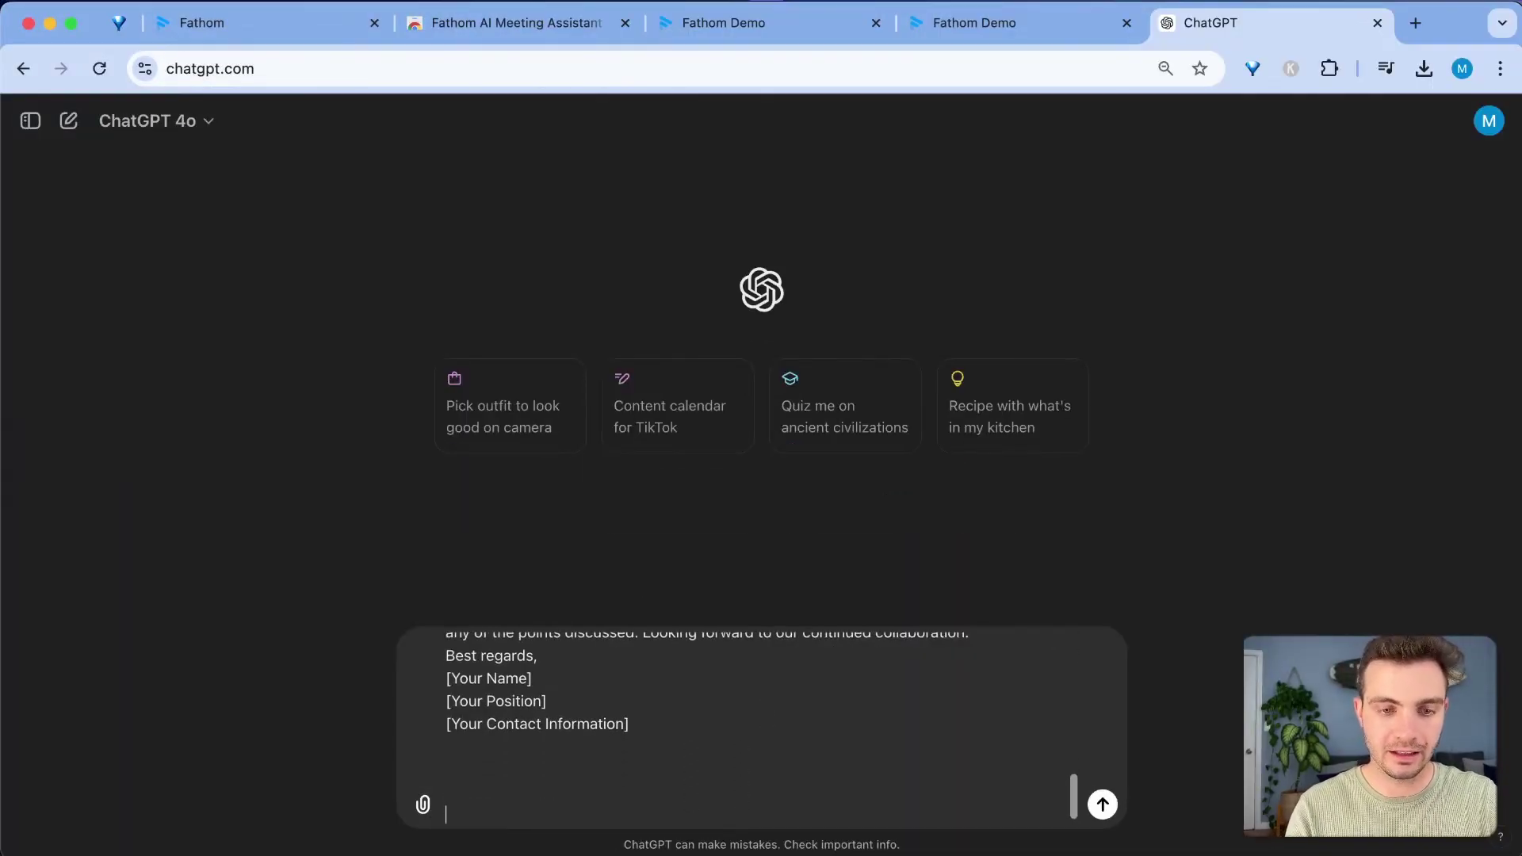
pyautogui.click(971, 23)
pyautogui.click(723, 27)
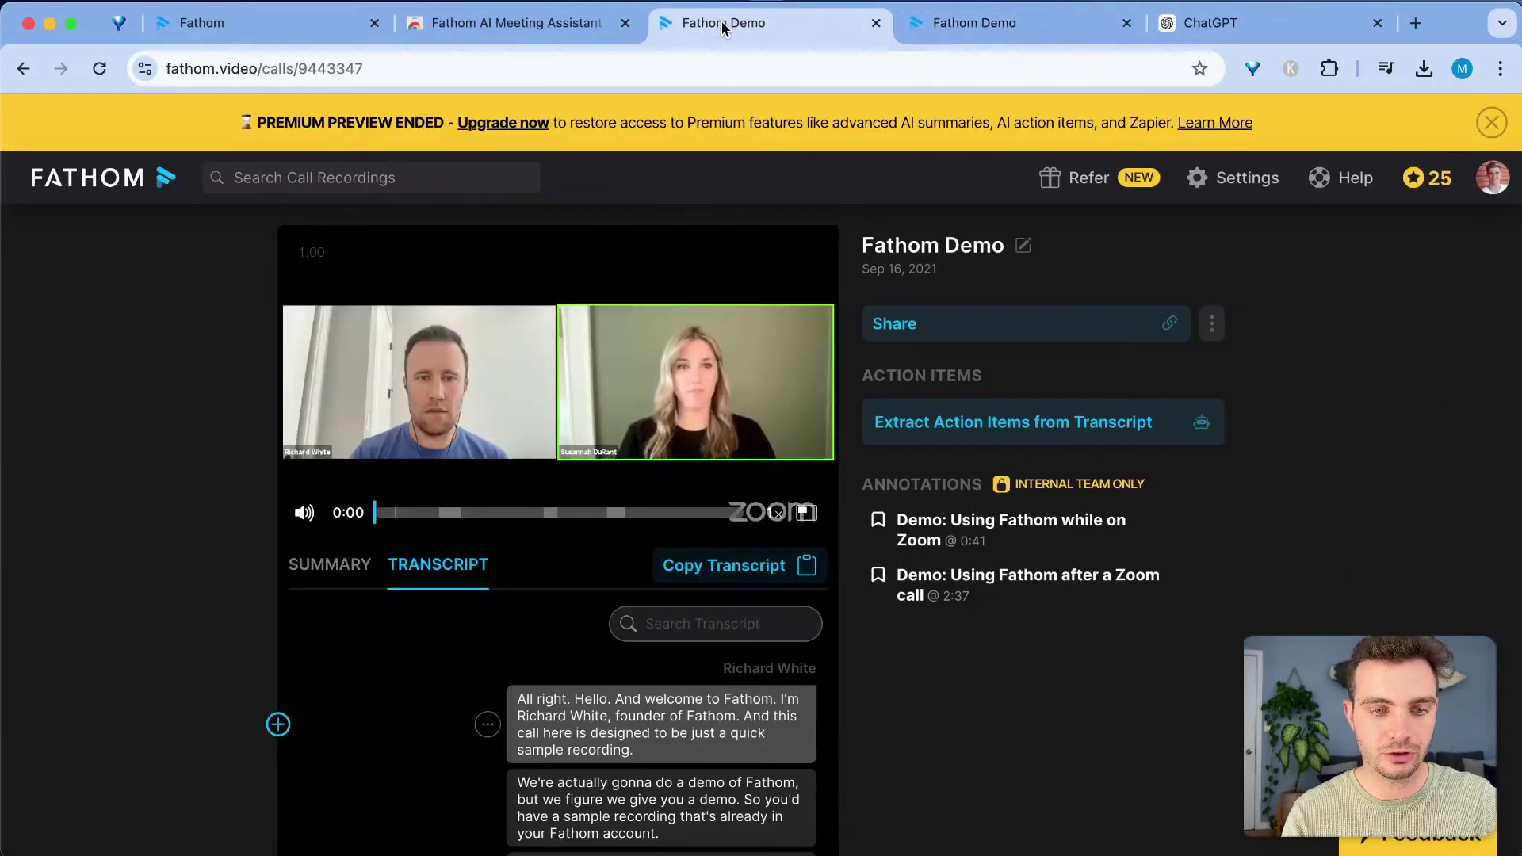
pyautogui.click(722, 564)
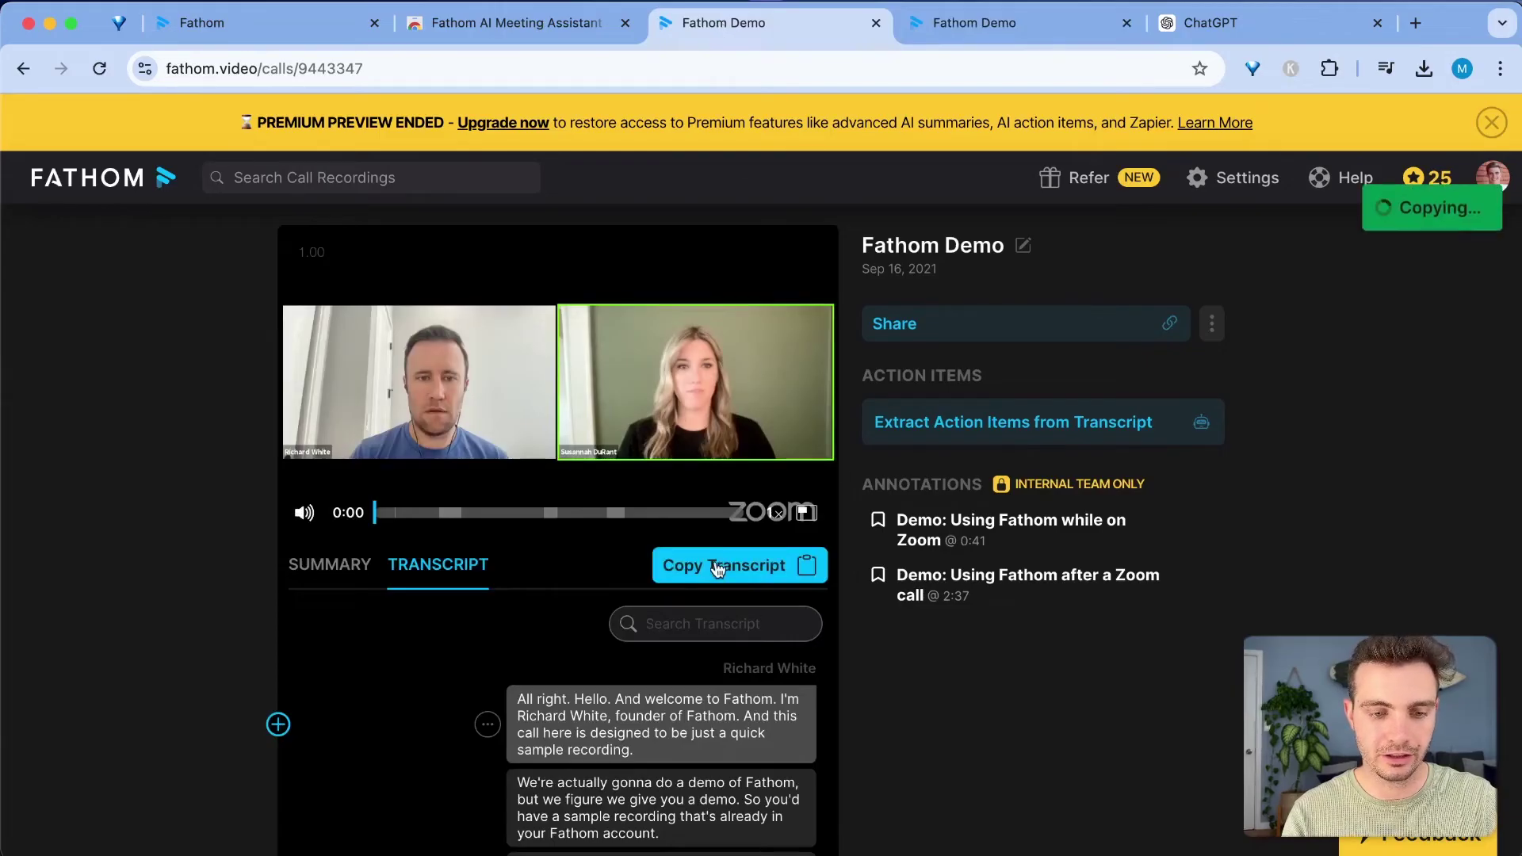
pyautogui.click(1267, 26)
pyautogui.click(475, 783)
pyautogui.press('super+v')
pyautogui.press('Return')
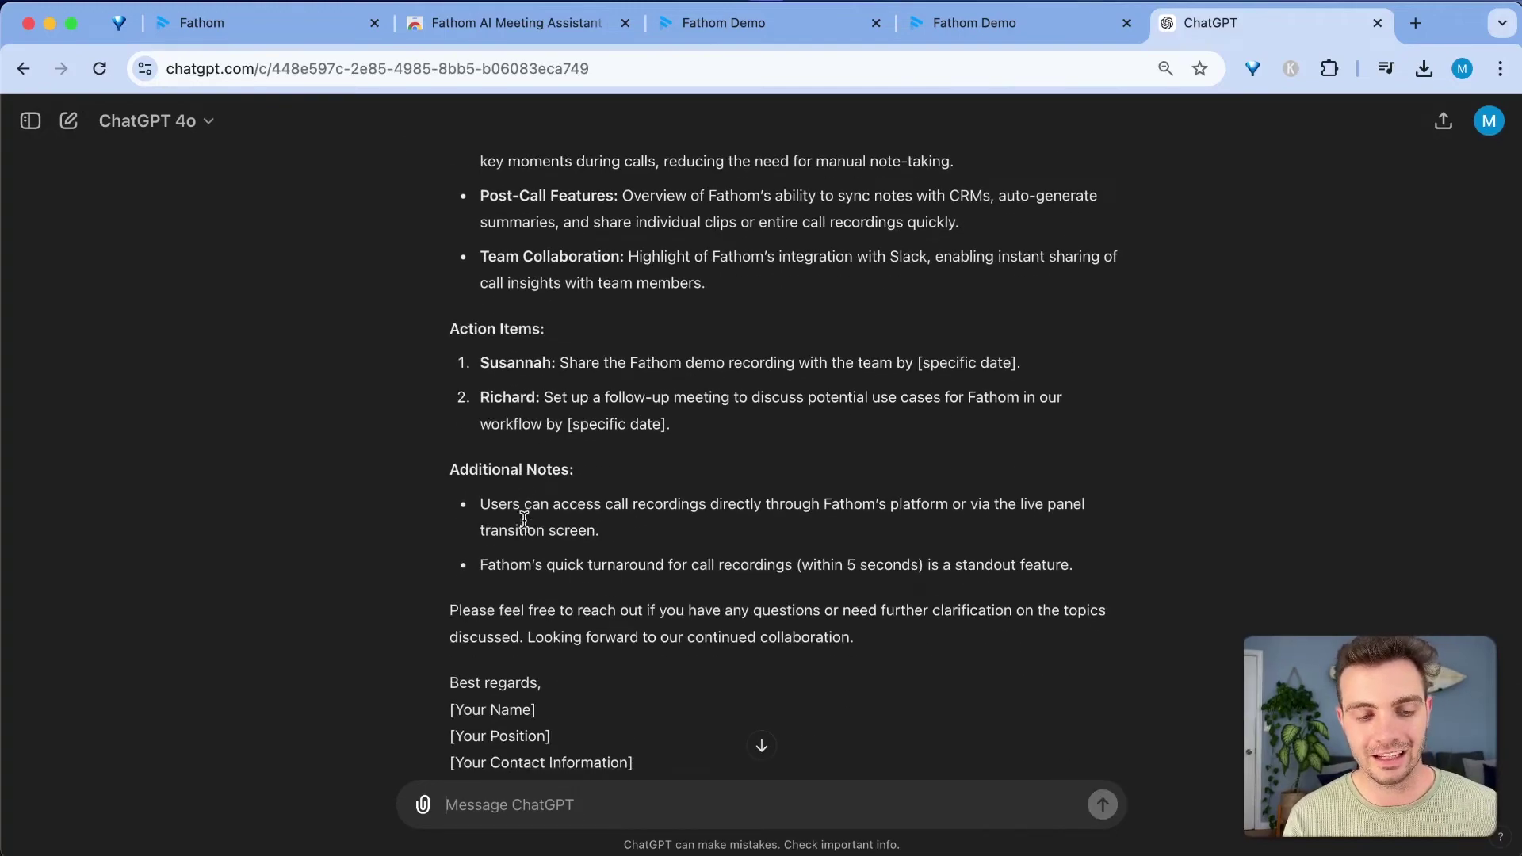
pyautogui.scroll(-3, 516, 508)
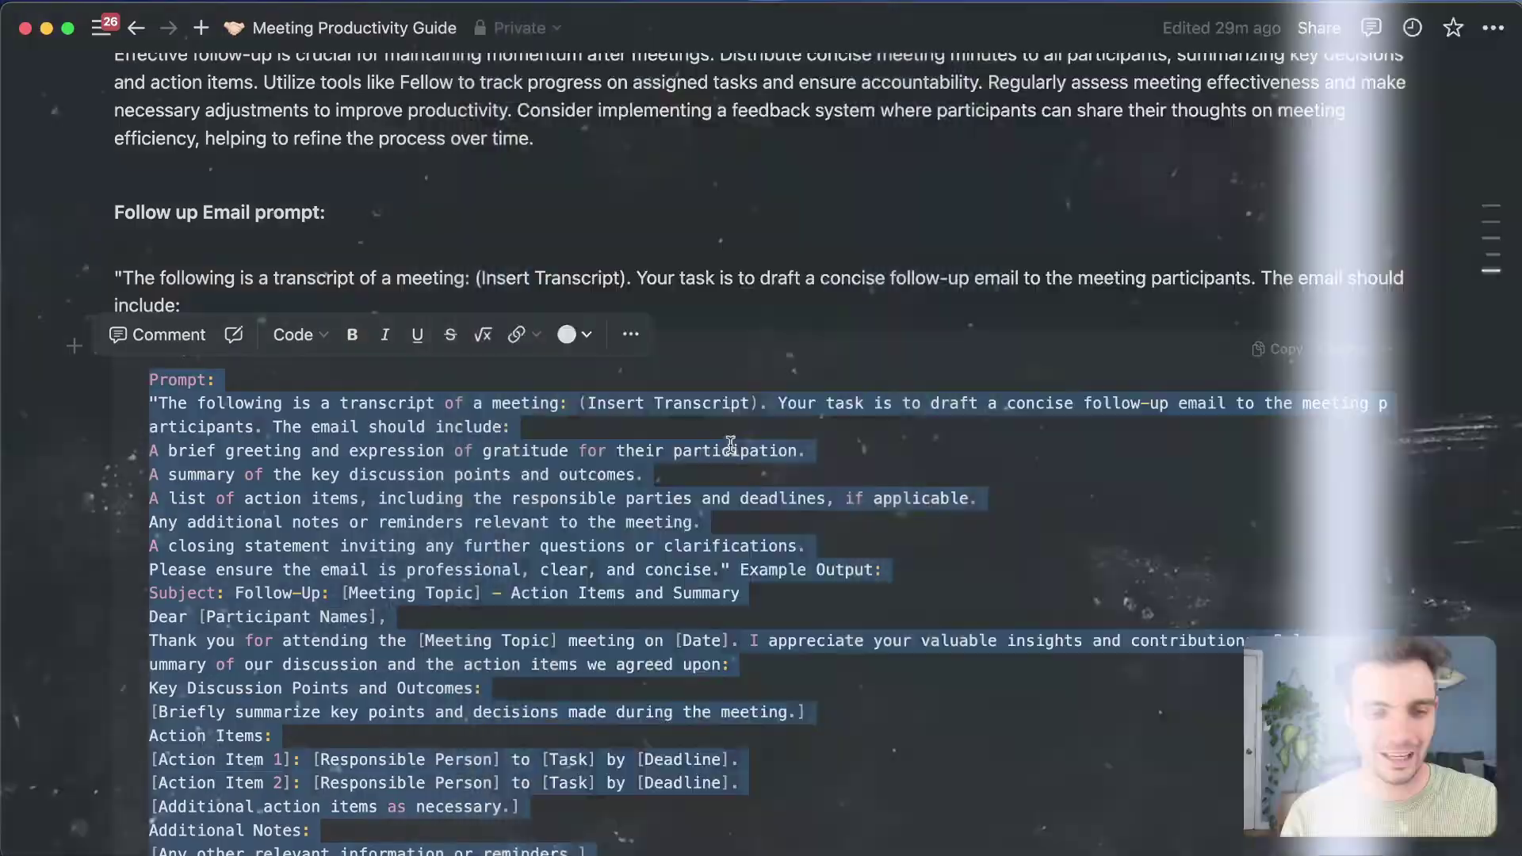
# Select and copy the Executive Summary Creation prompt from the Meeting Productivity Guide.
pyautogui.scroll(15, 631, 293)
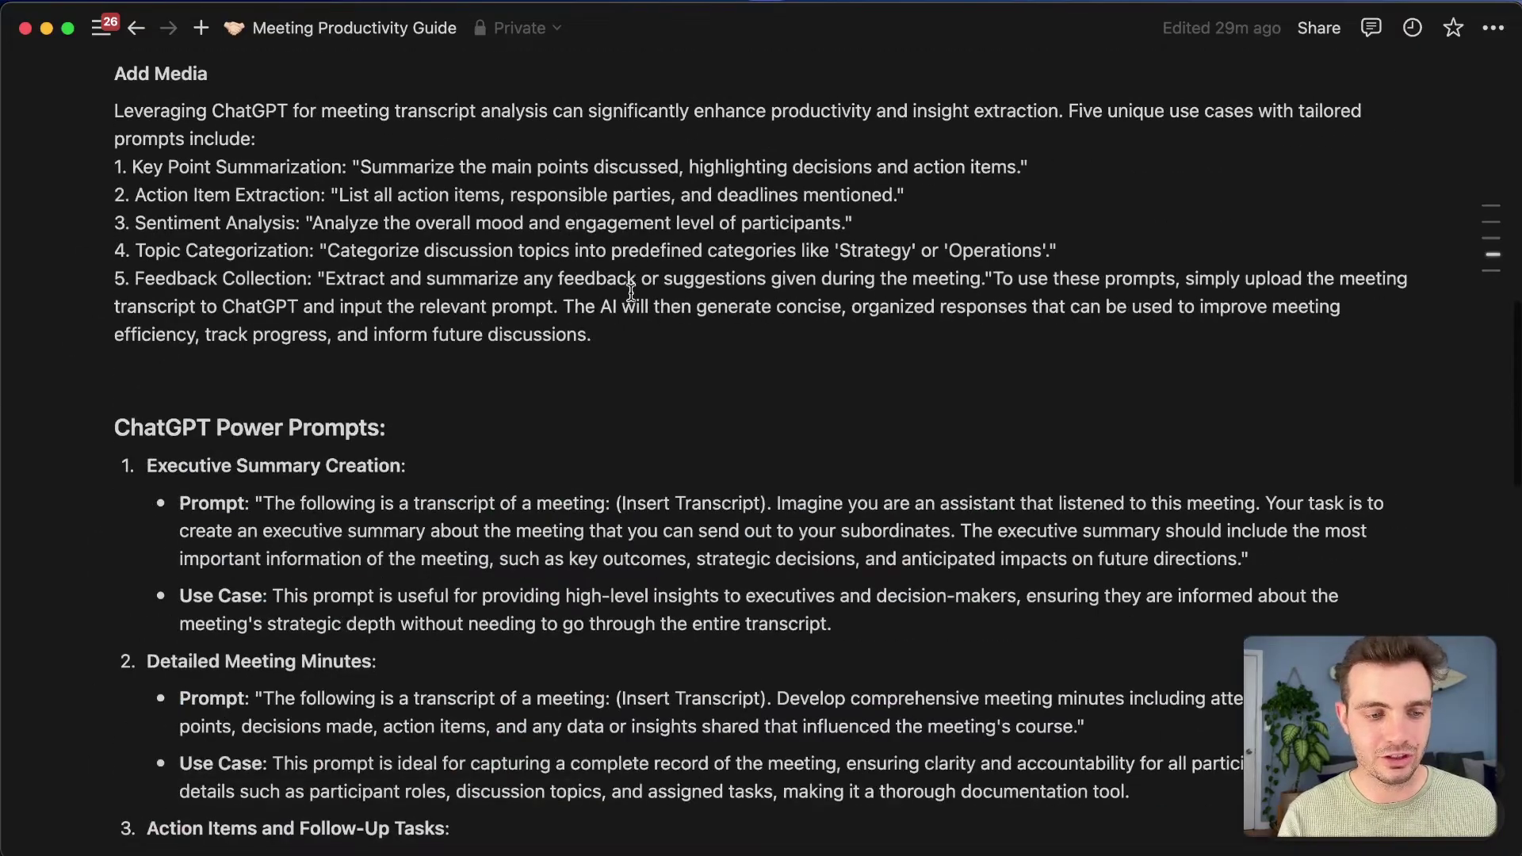
pyautogui.scroll(-4, 631, 293)
pyautogui.scroll(-2, 602, 295)
pyautogui.click(457, 318)
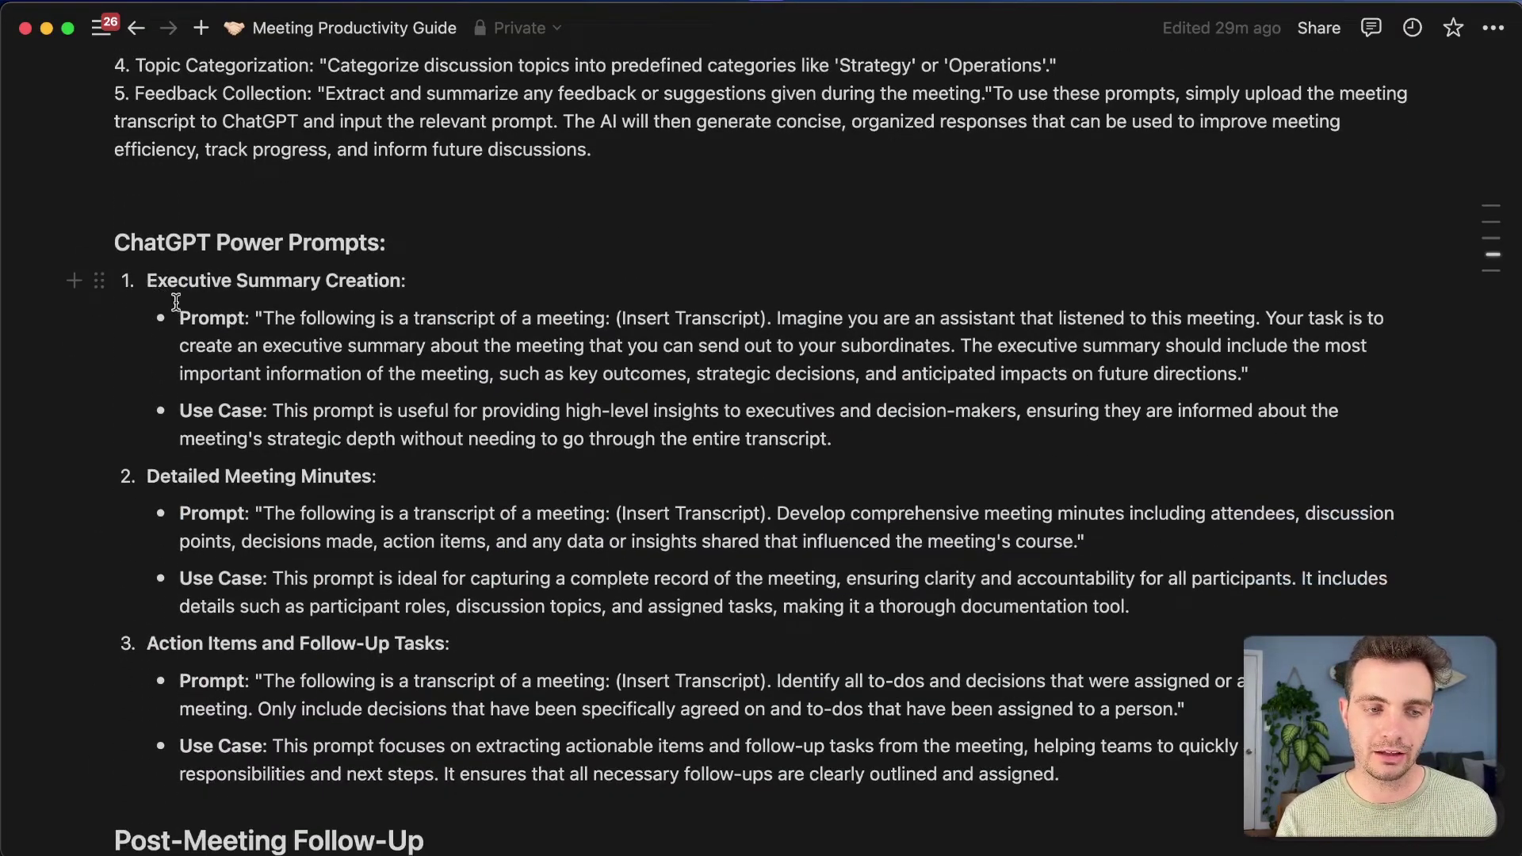
pyautogui.moveTo(255, 318); pyautogui.dragTo(1374, 368)
pyautogui.press('super+Tab')
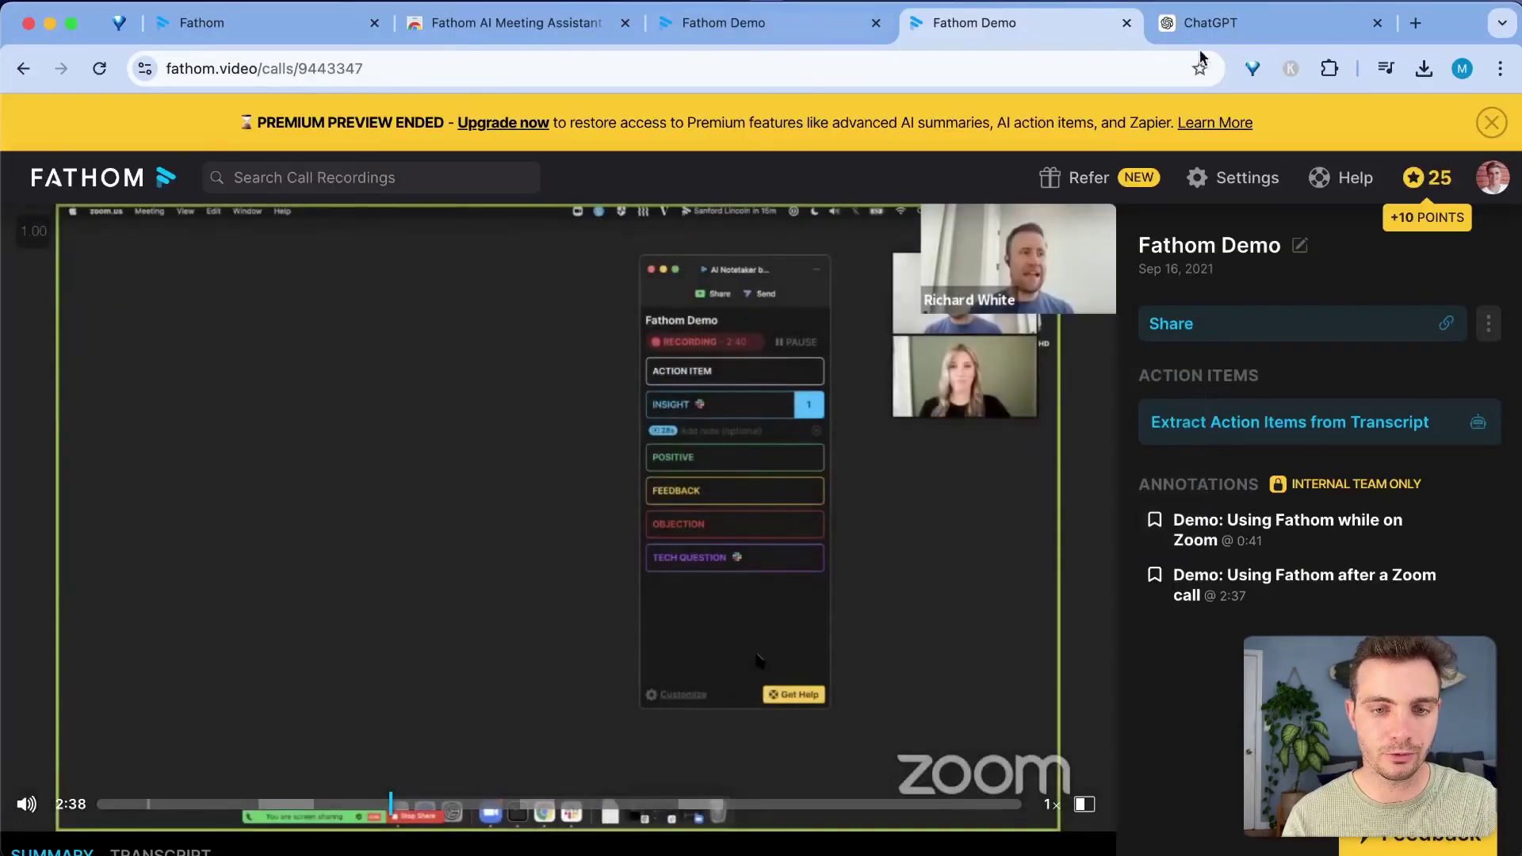
pyautogui.click(1259, 24)
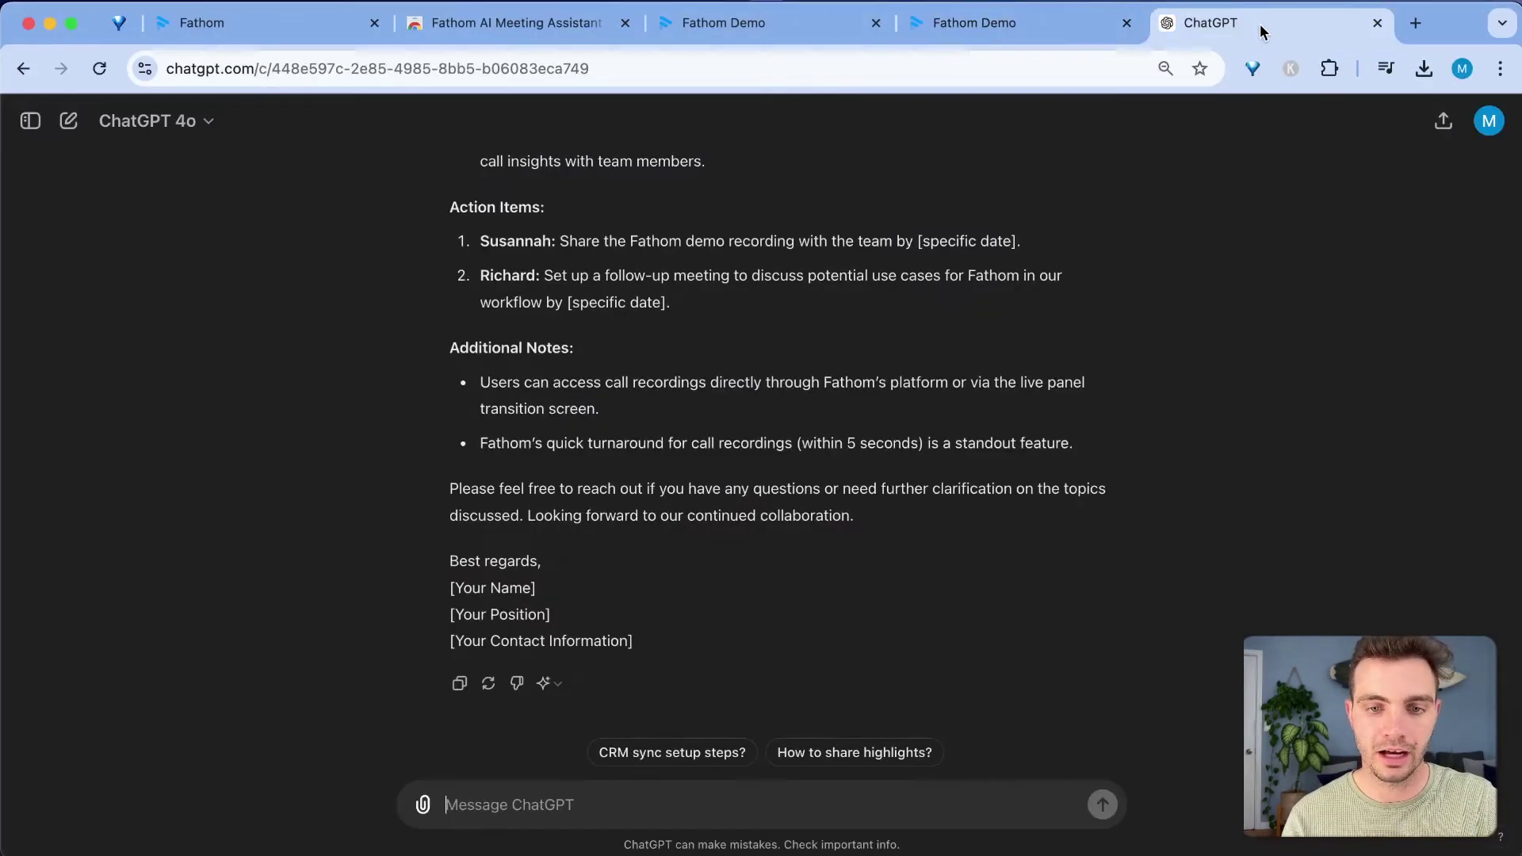
# Paste the executive summary prompt into ChatGPT with blank lines below it.
pyautogui.click(571, 801)
pyautogui.press('super+v')
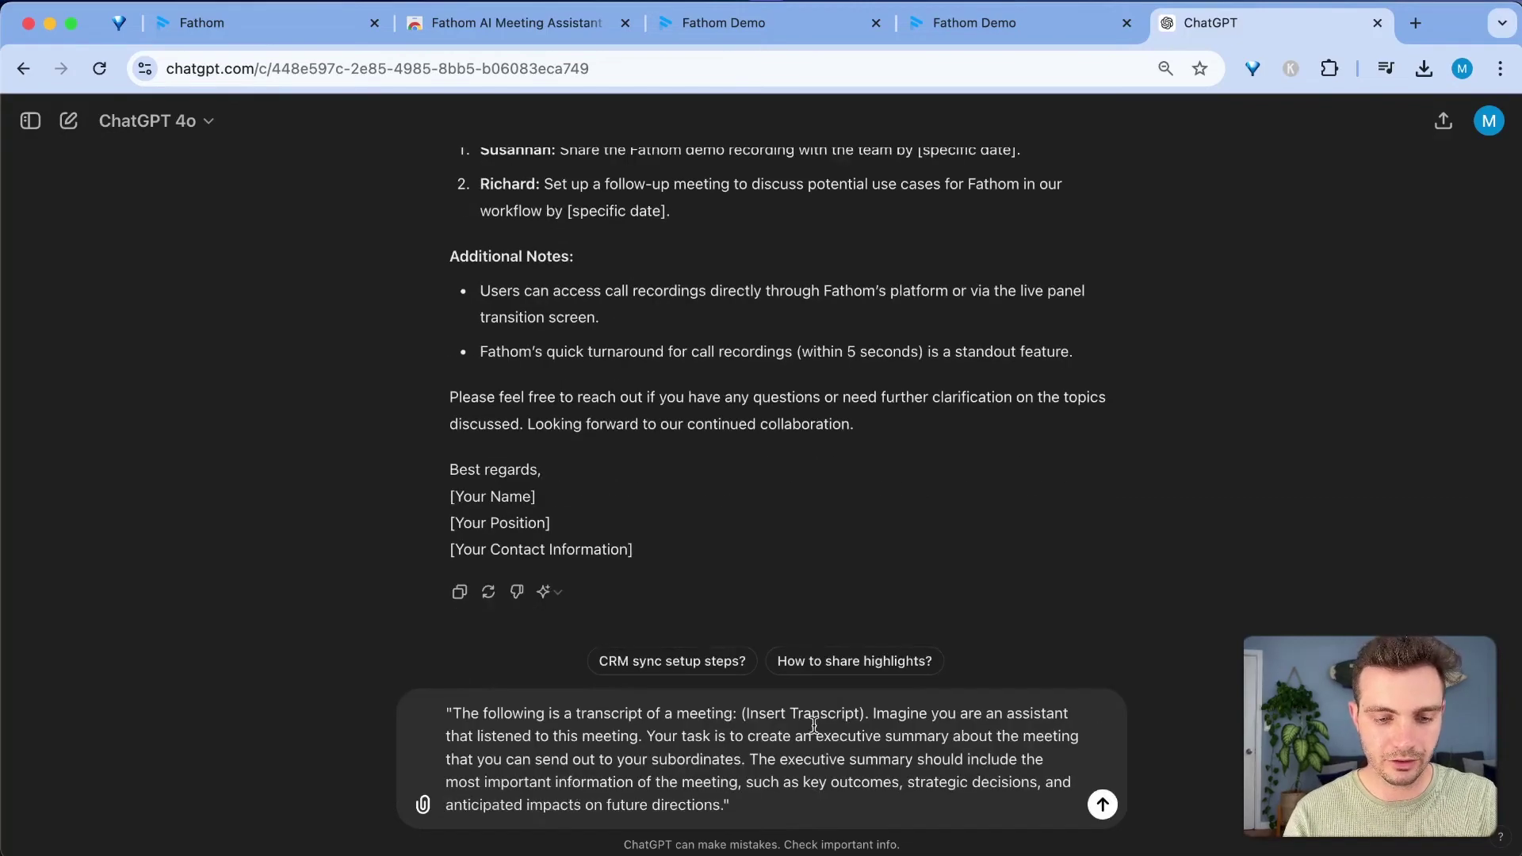
pyautogui.press('super+a')
pyautogui.click(770, 819)
pyautogui.hotkey('shift', 'Return')
pyautogui.hotkey('shift', 'Return')
# Copy the Fathom Demo call transcript and bring it back to ChatGPT.
pyautogui.click(991, 24)
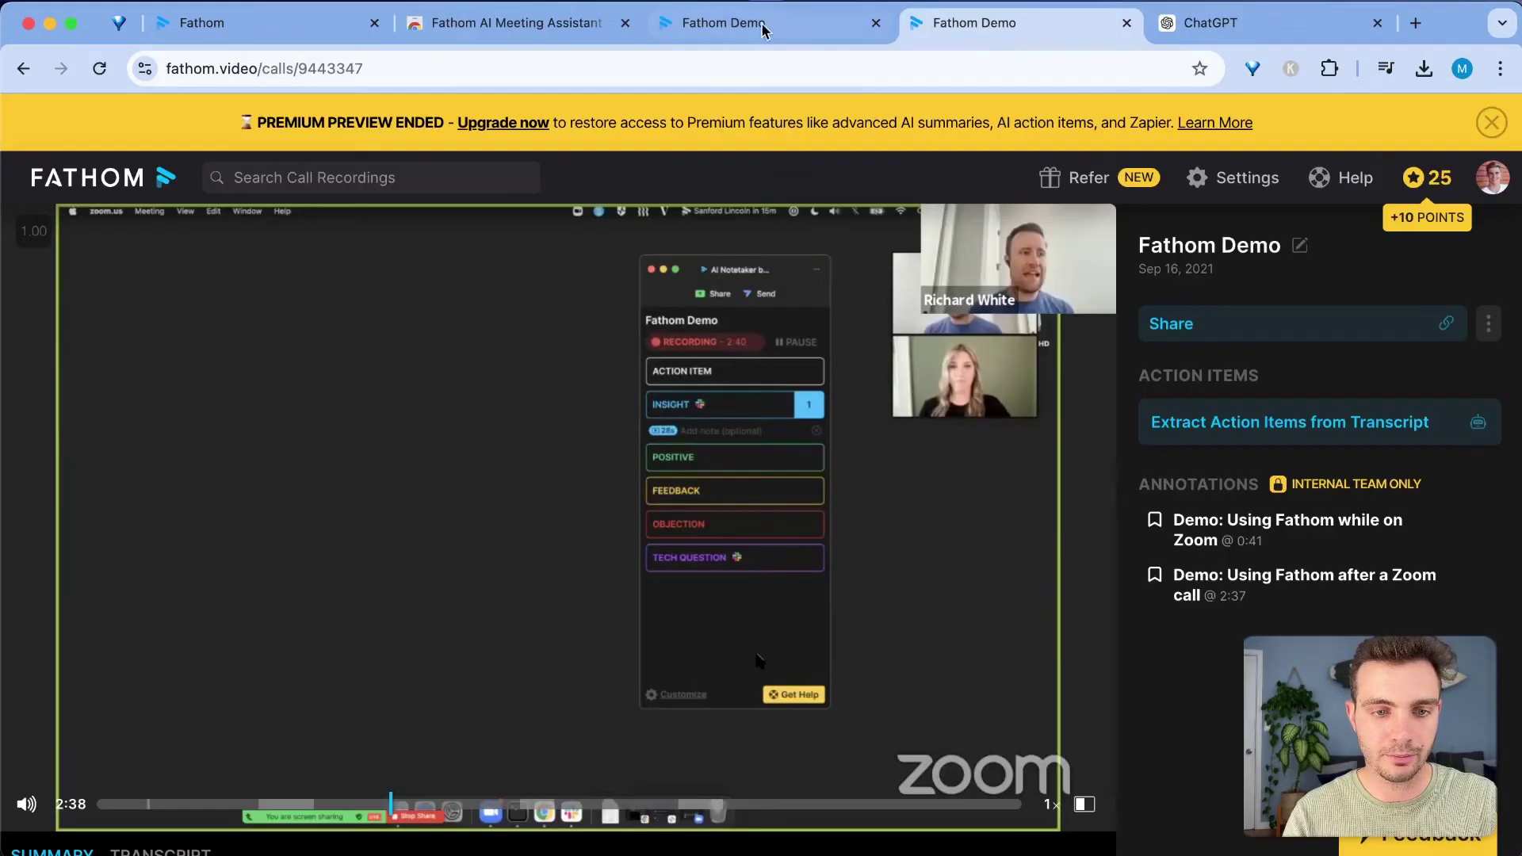
pyautogui.click(737, 24)
pyautogui.click(741, 566)
pyautogui.click(1254, 26)
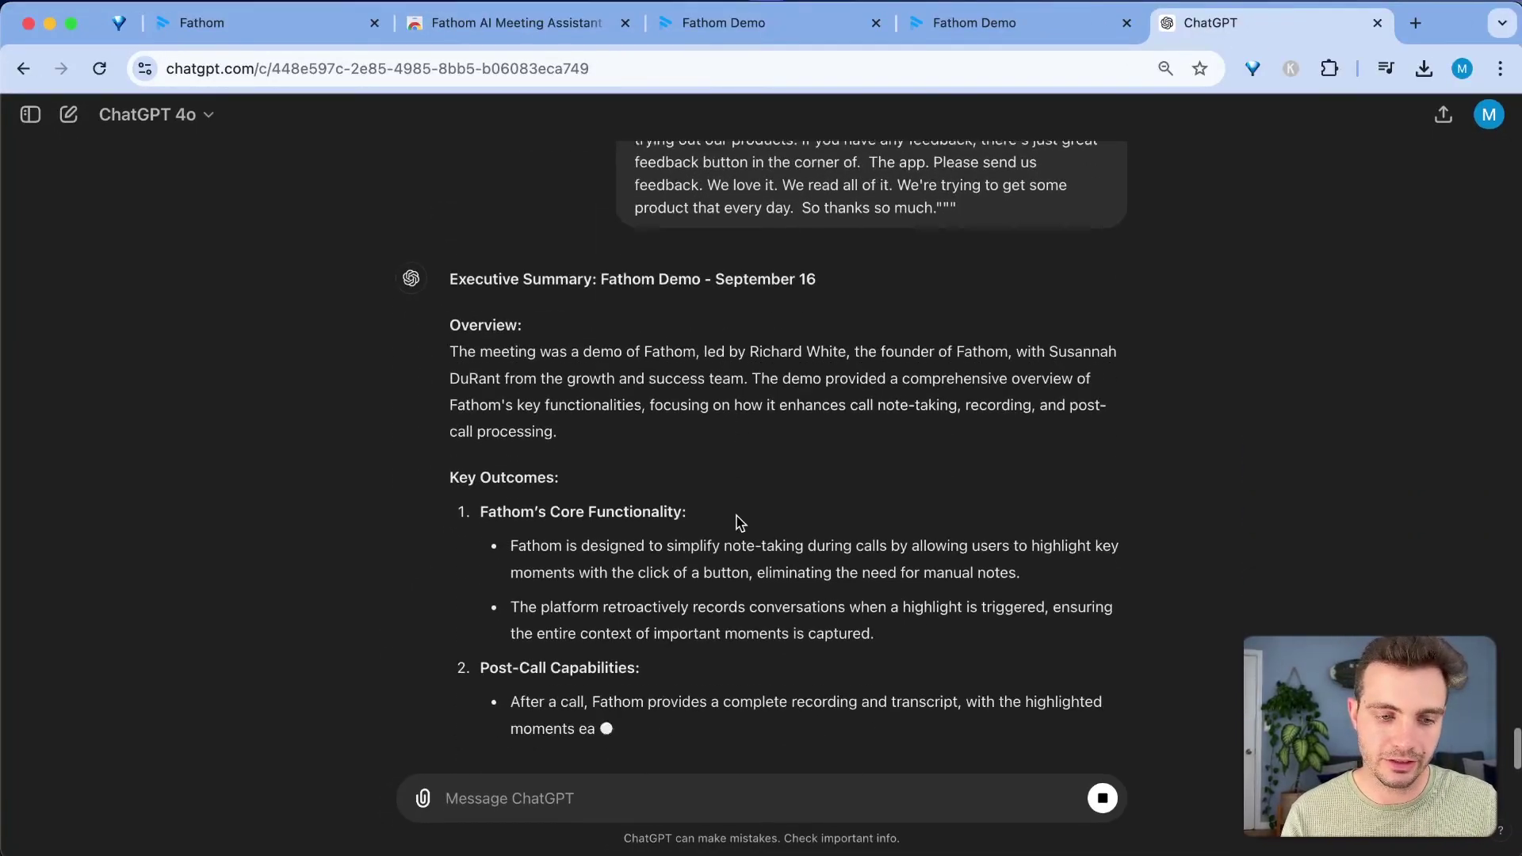
# Review the generated executive summary's key outcomes, strategic decisions and next steps.
pyautogui.scroll(1, 737, 515)
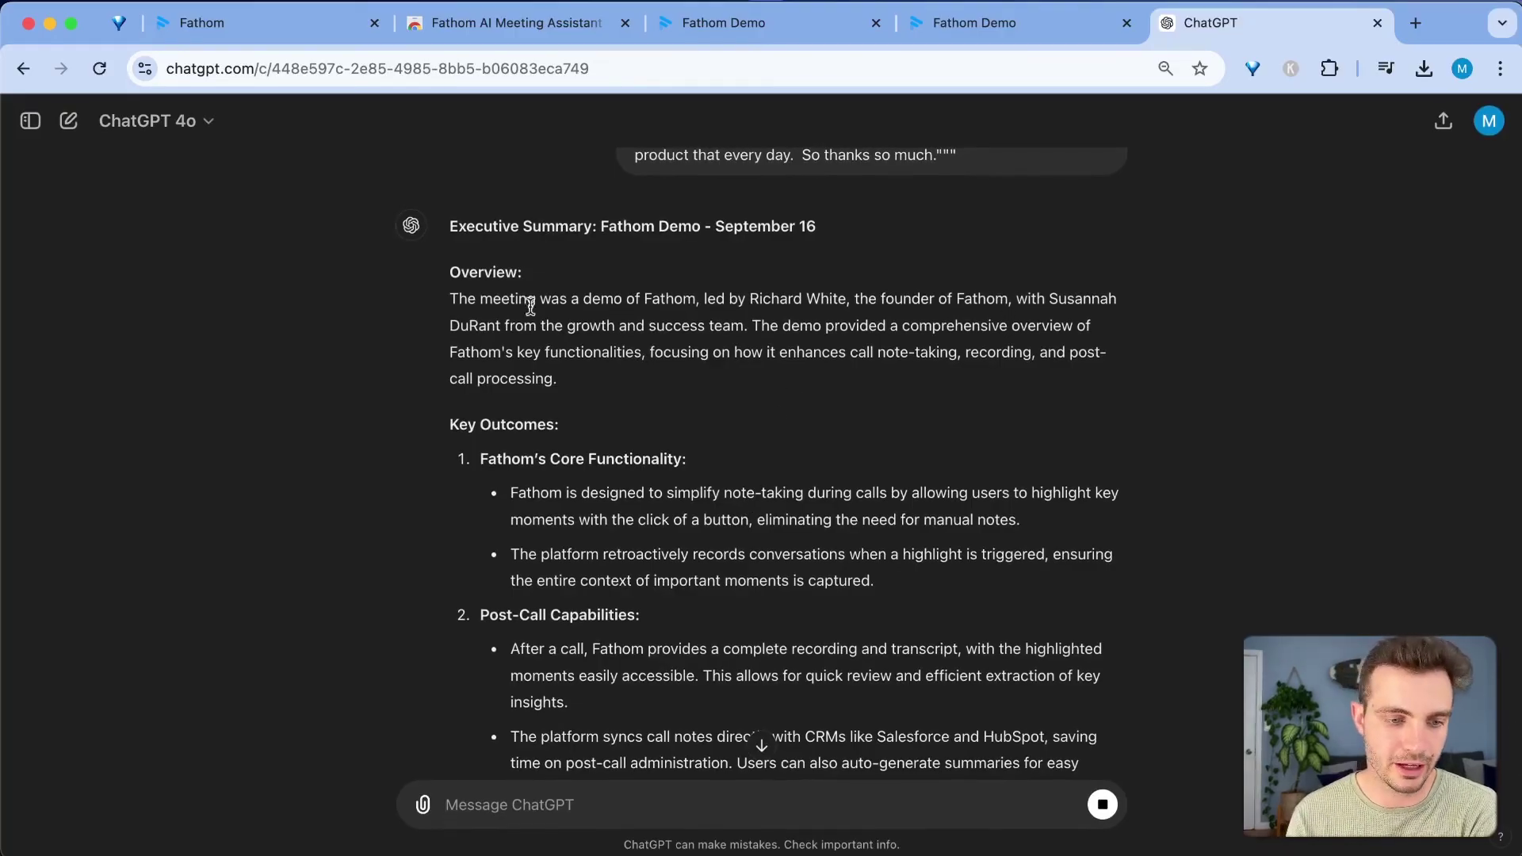
pyautogui.scroll(-3, 492, 333)
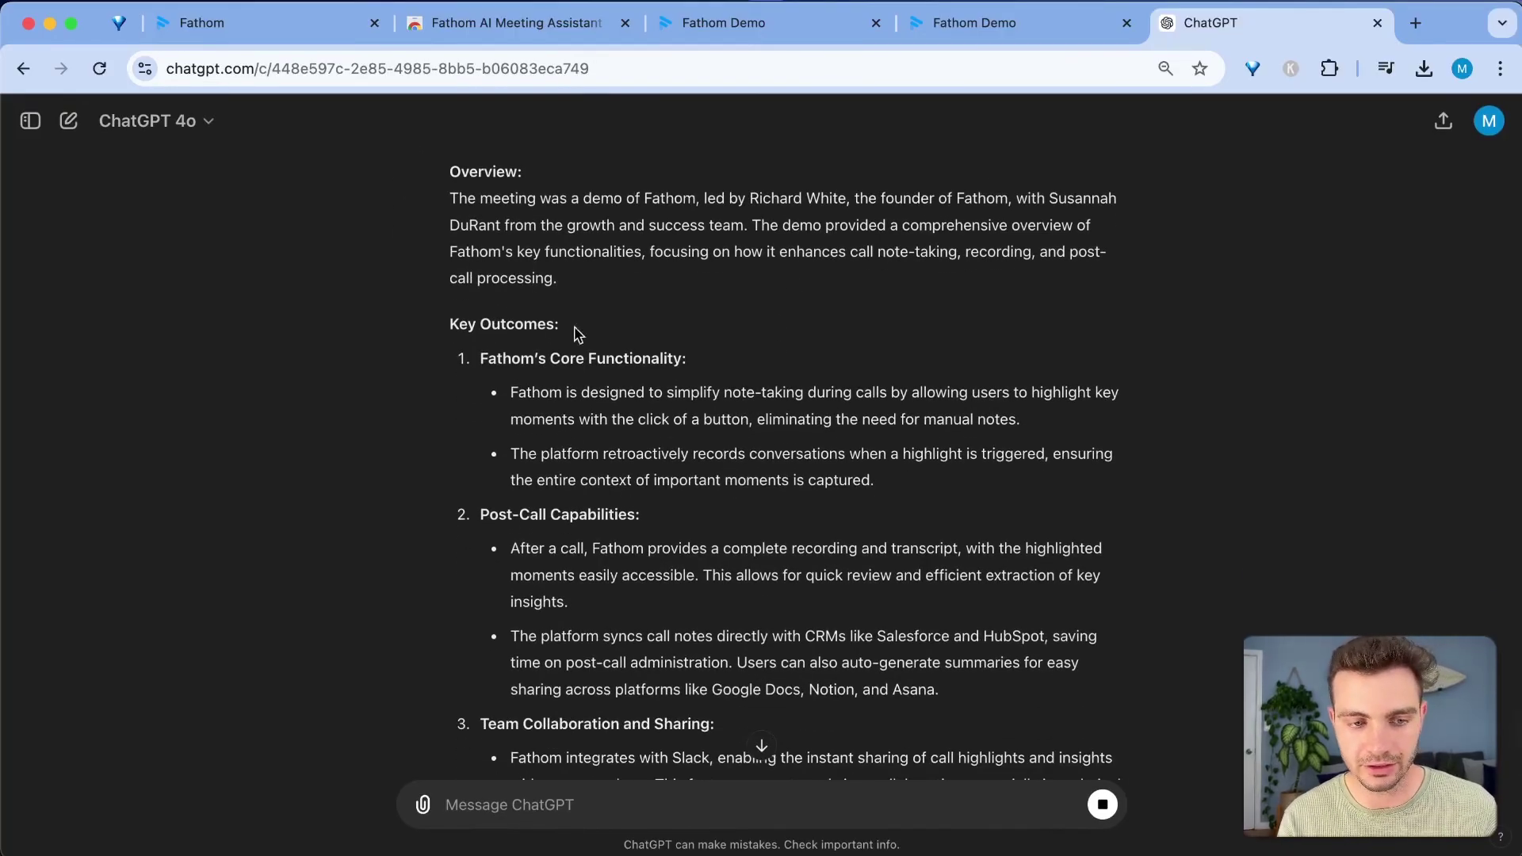
pyautogui.moveTo(460, 323); pyautogui.dragTo(730, 337)
pyautogui.scroll(-6, 723, 330)
pyautogui.moveTo(498, 315); pyautogui.dragTo(873, 339)
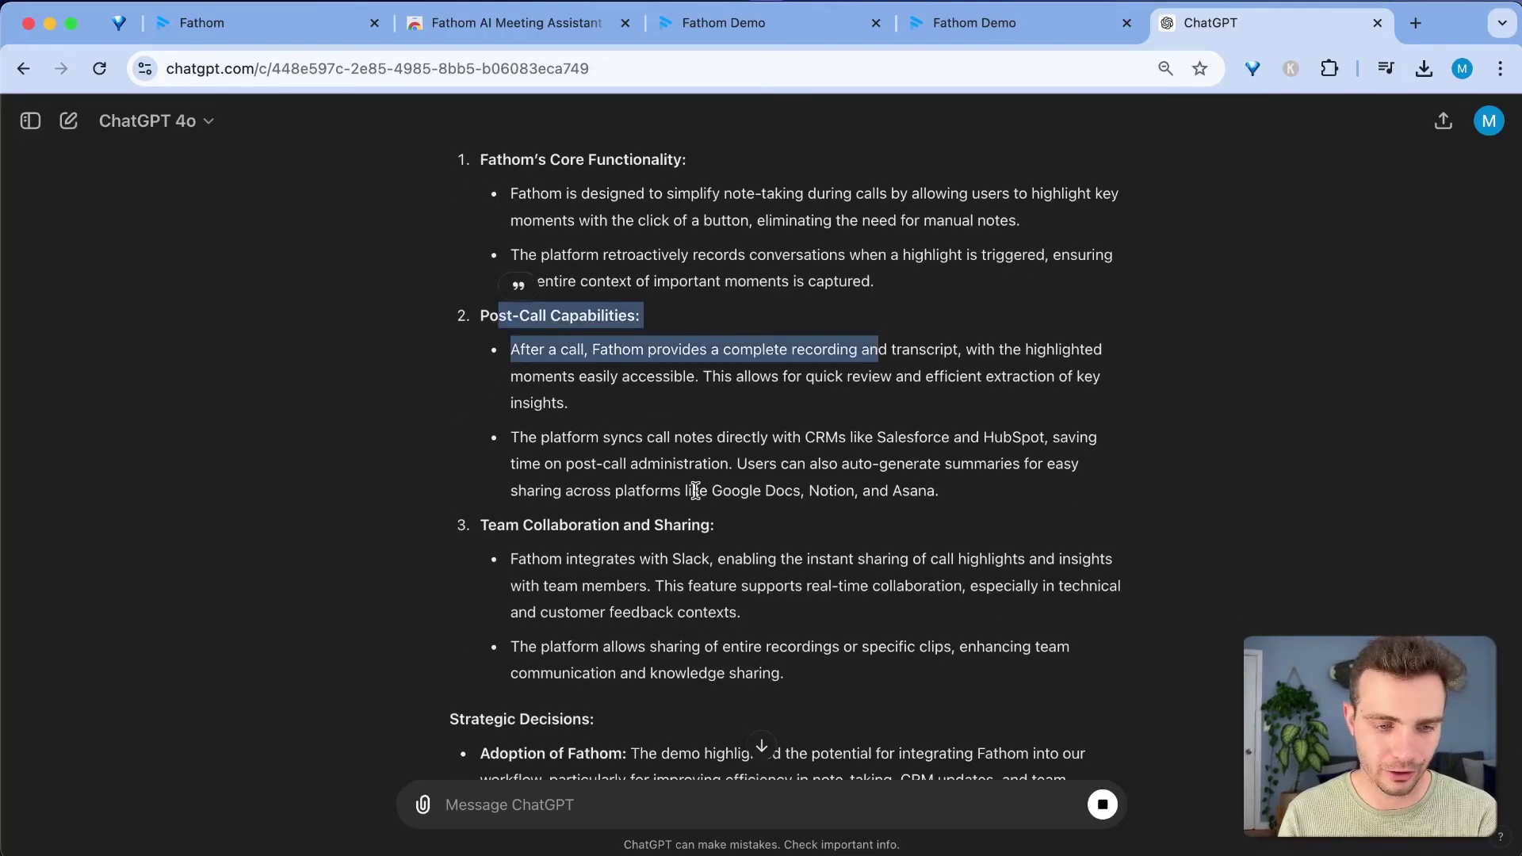
pyautogui.moveTo(476, 526); pyautogui.dragTo(716, 526)
pyautogui.scroll(-5, 576, 323)
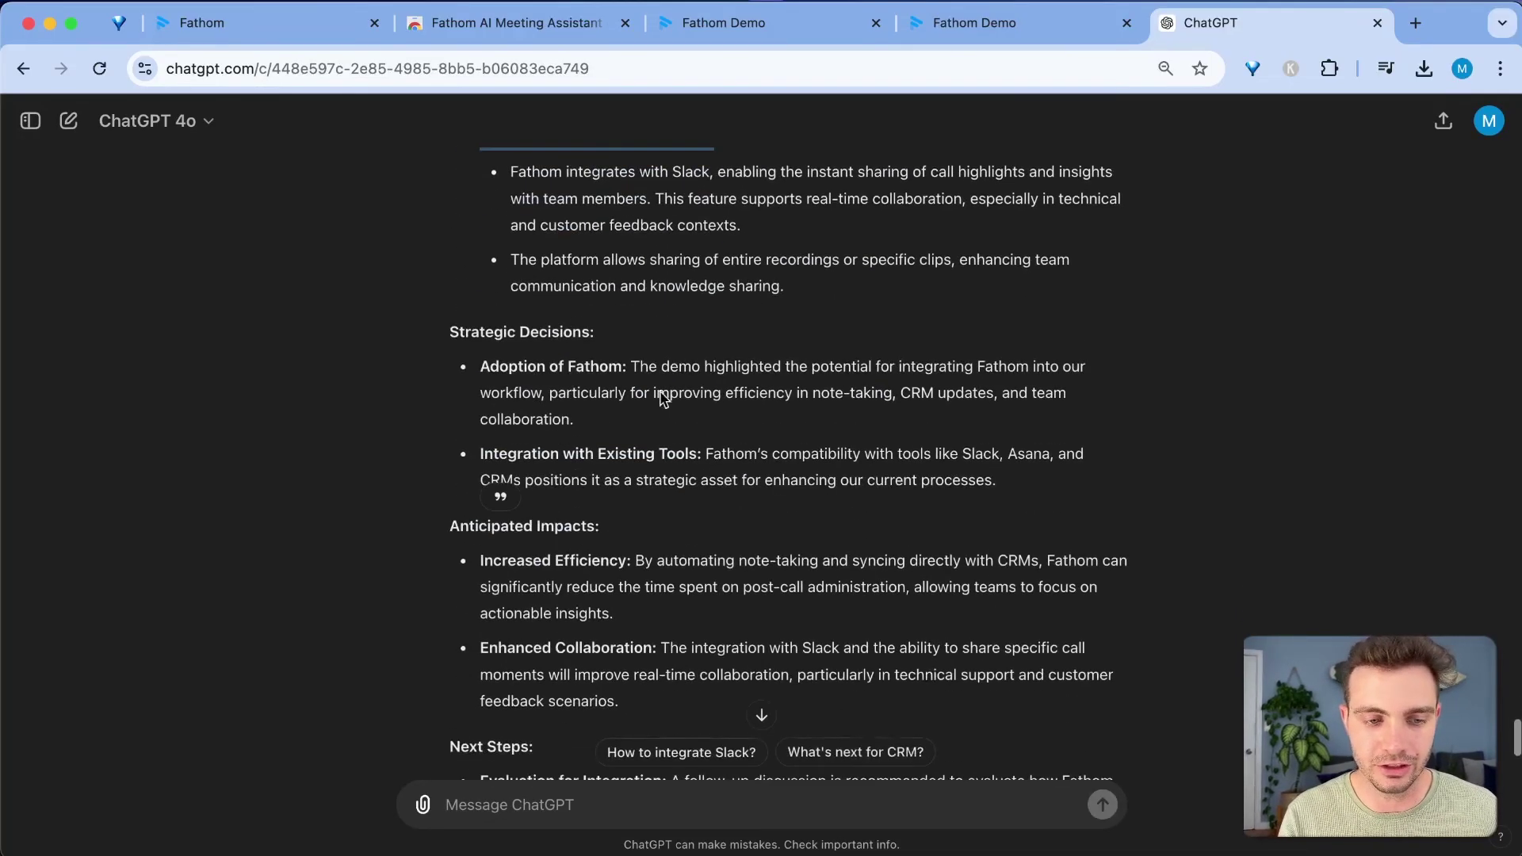
pyautogui.scroll(-3, 581, 444)
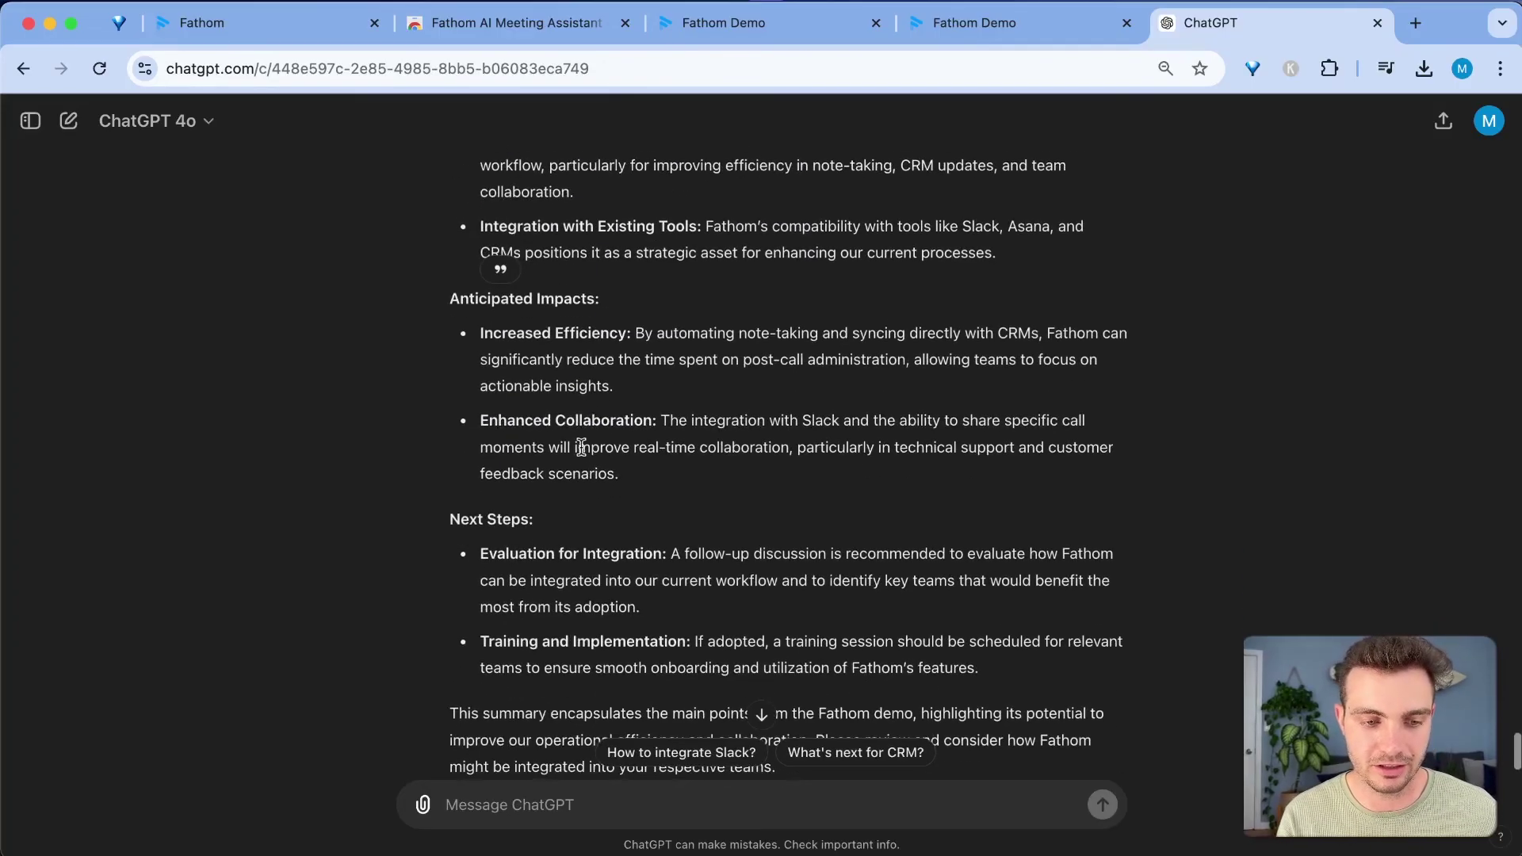
pyautogui.scroll(-2, 558, 311)
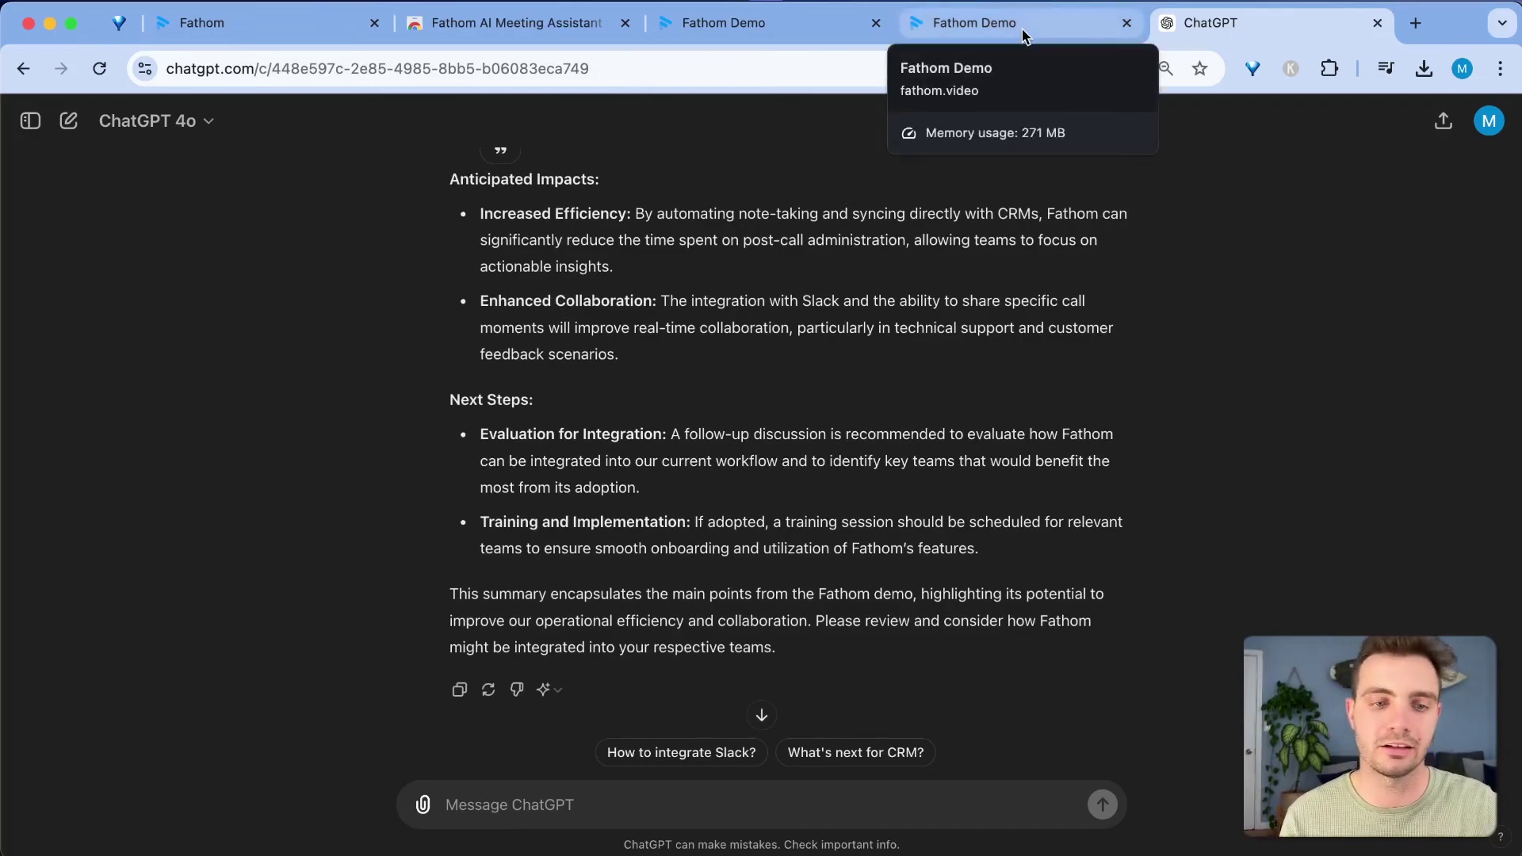
pyautogui.press('super+Tab')
pyautogui.press('super+Tab')
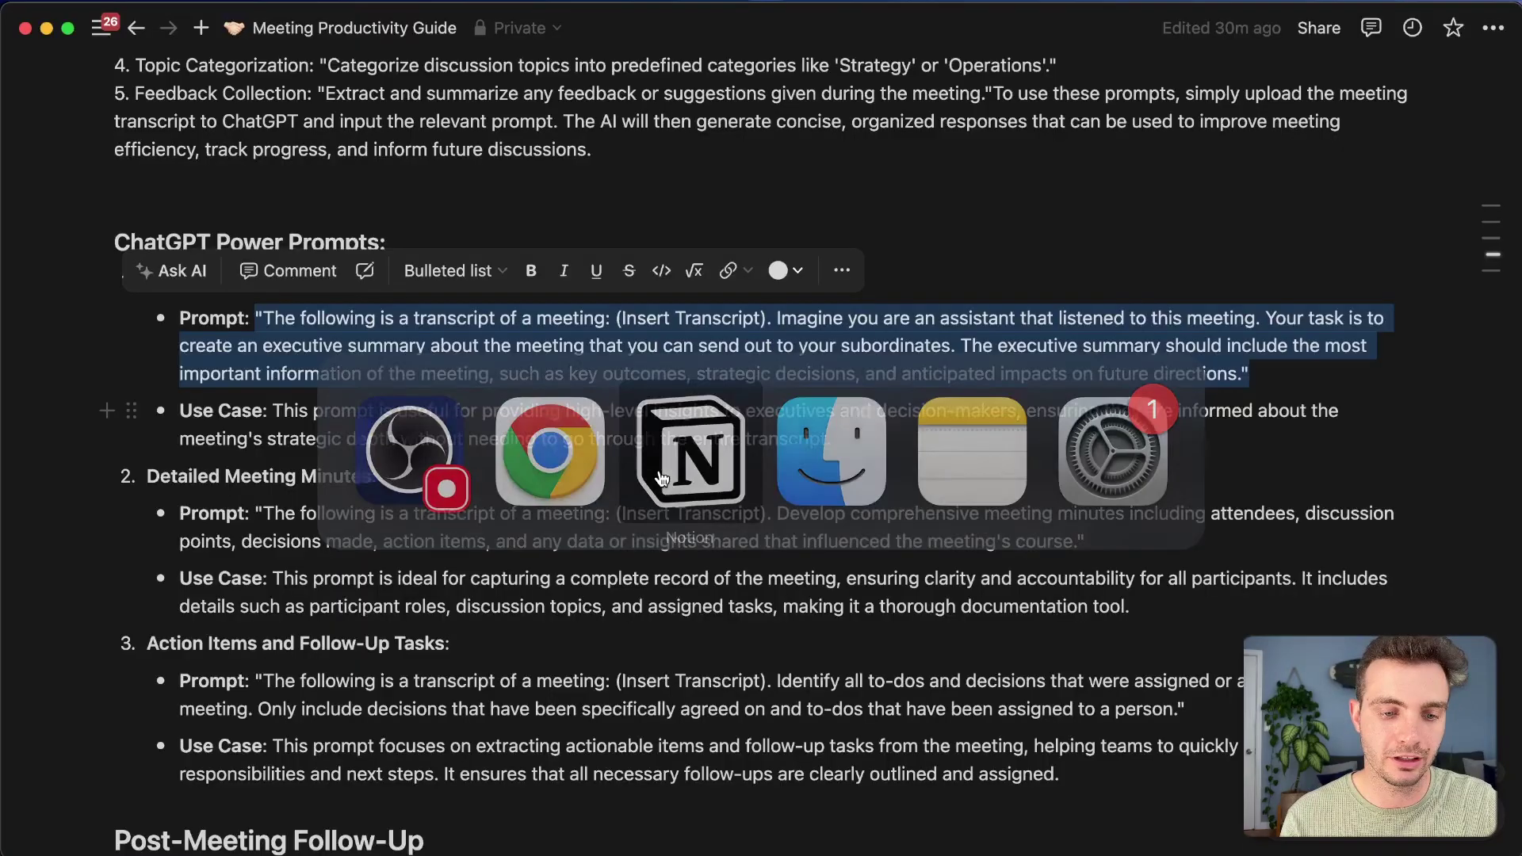
pyautogui.click(461, 488)
pyautogui.moveTo(153, 475); pyautogui.dragTo(571, 474)
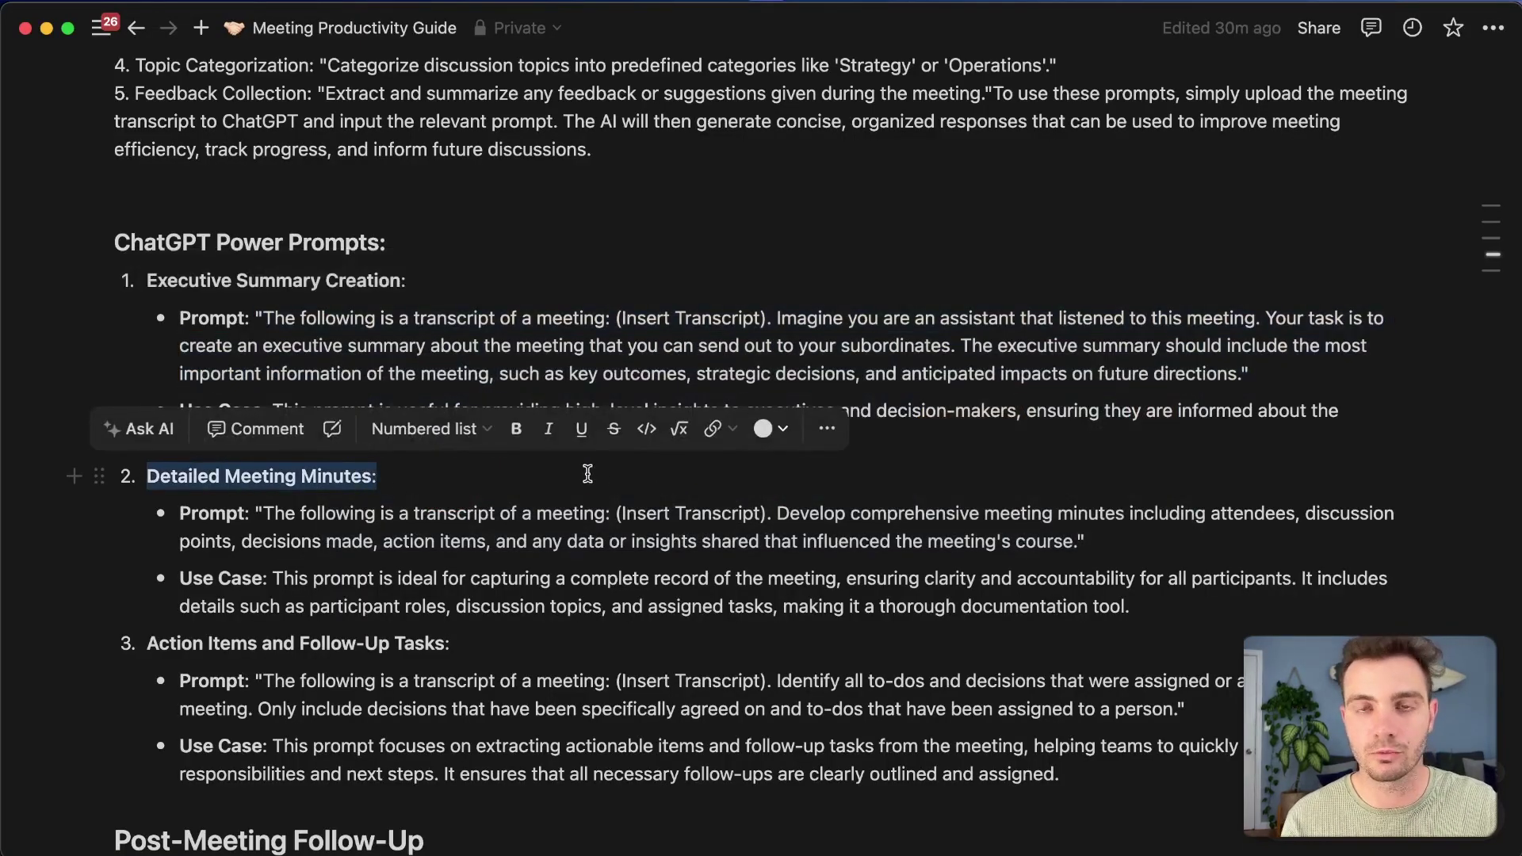
pyautogui.moveTo(151, 643); pyautogui.dragTo(632, 643)
pyautogui.scroll(3, 632, 643)
pyautogui.scroll(-7, 632, 643)
pyautogui.scroll(1, 680, 274)
pyautogui.click(655, 311)
pyautogui.scroll(8, 655, 312)
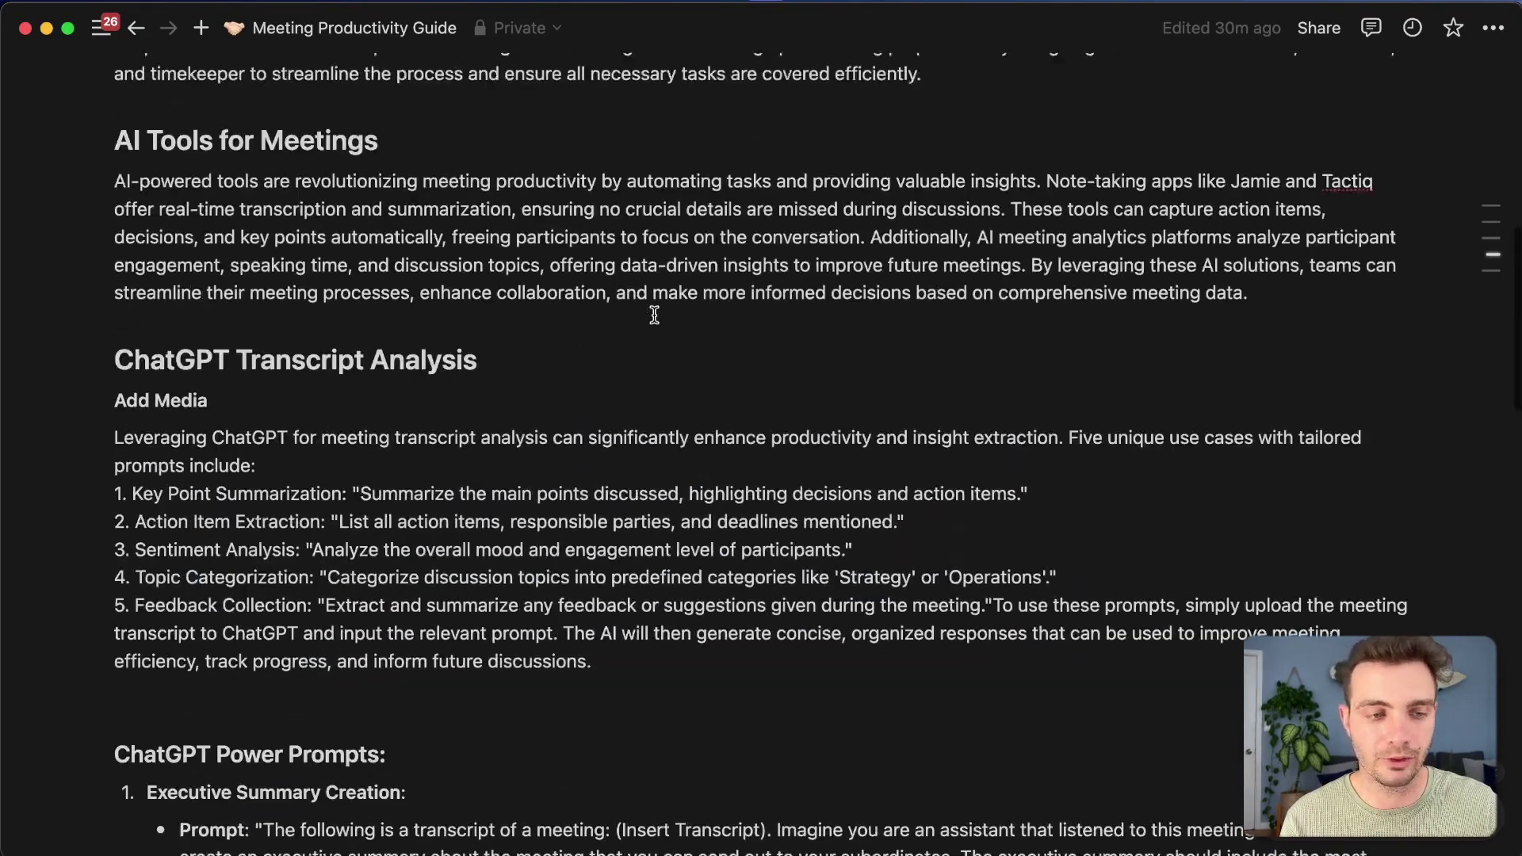
pyautogui.moveTo(116, 492); pyautogui.dragTo(482, 530)
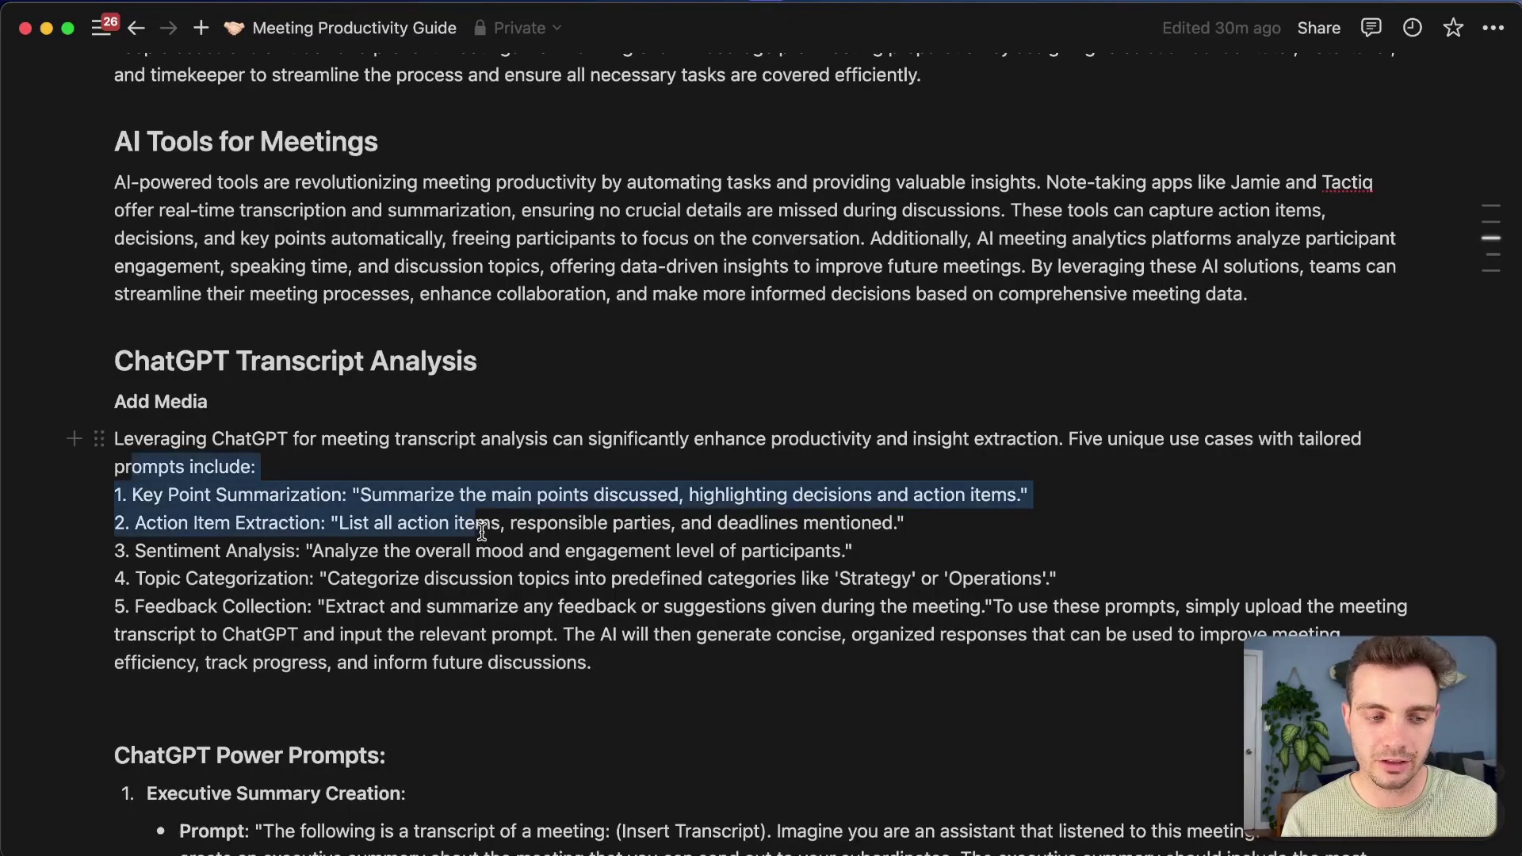
pyautogui.click(133, 549)
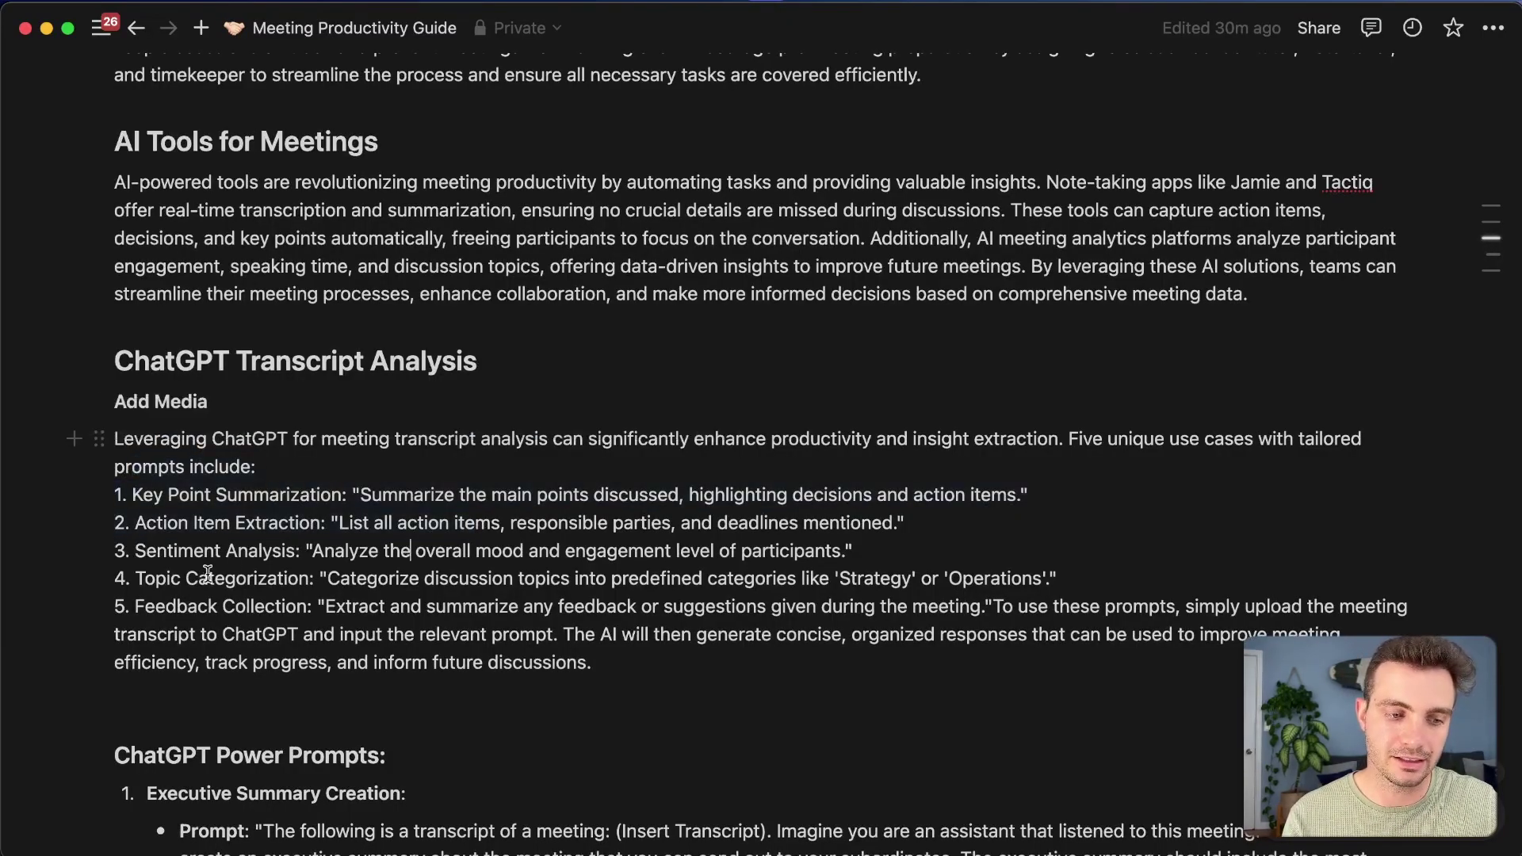
pyautogui.moveTo(127, 578); pyautogui.dragTo(367, 579)
pyautogui.moveTo(130, 608); pyautogui.dragTo(353, 608)
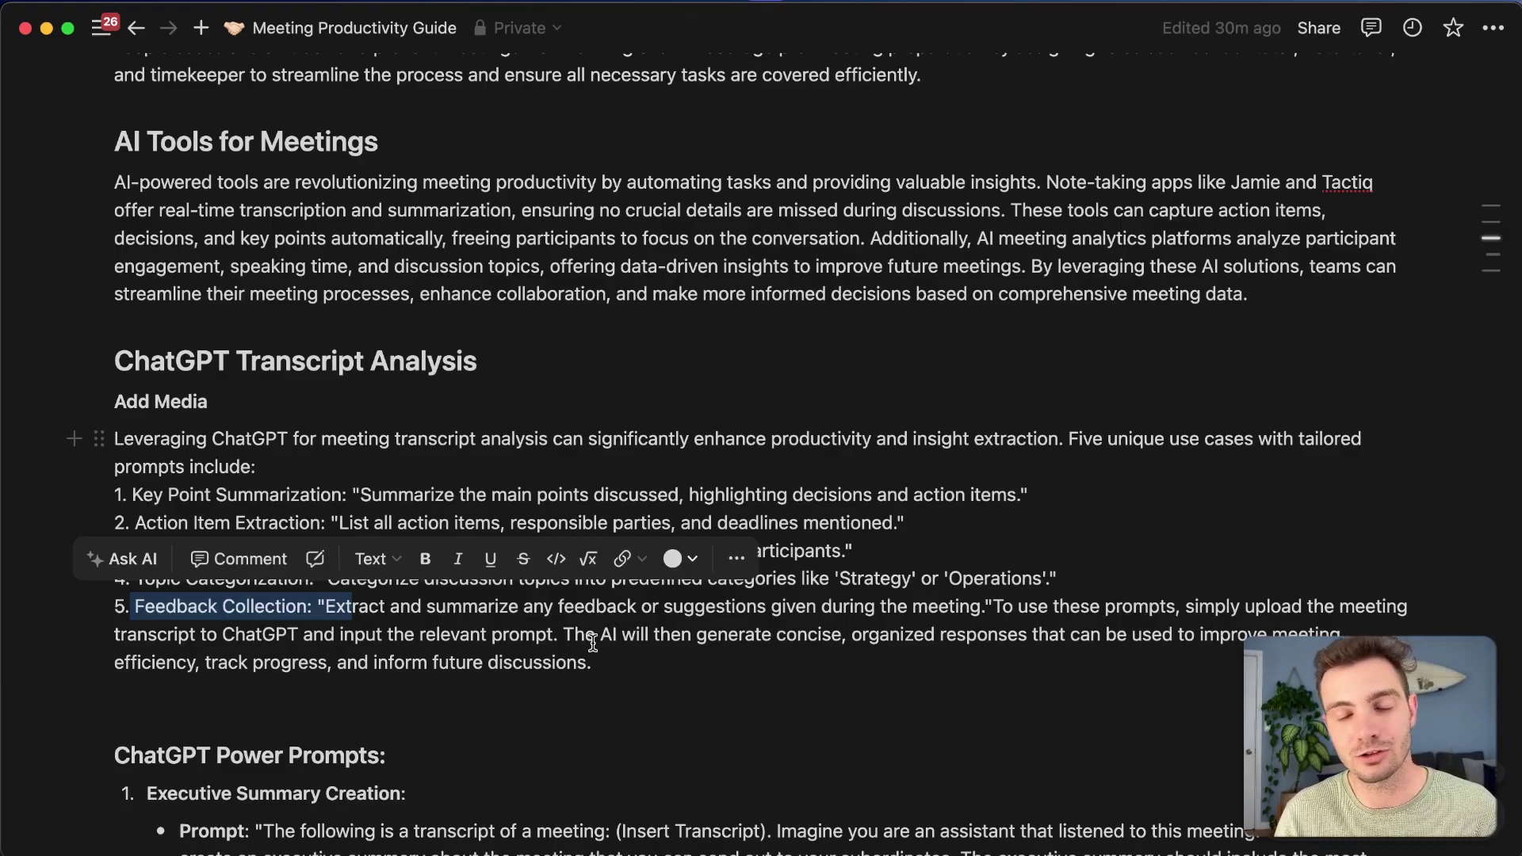
pyautogui.scroll(-7, 593, 642)
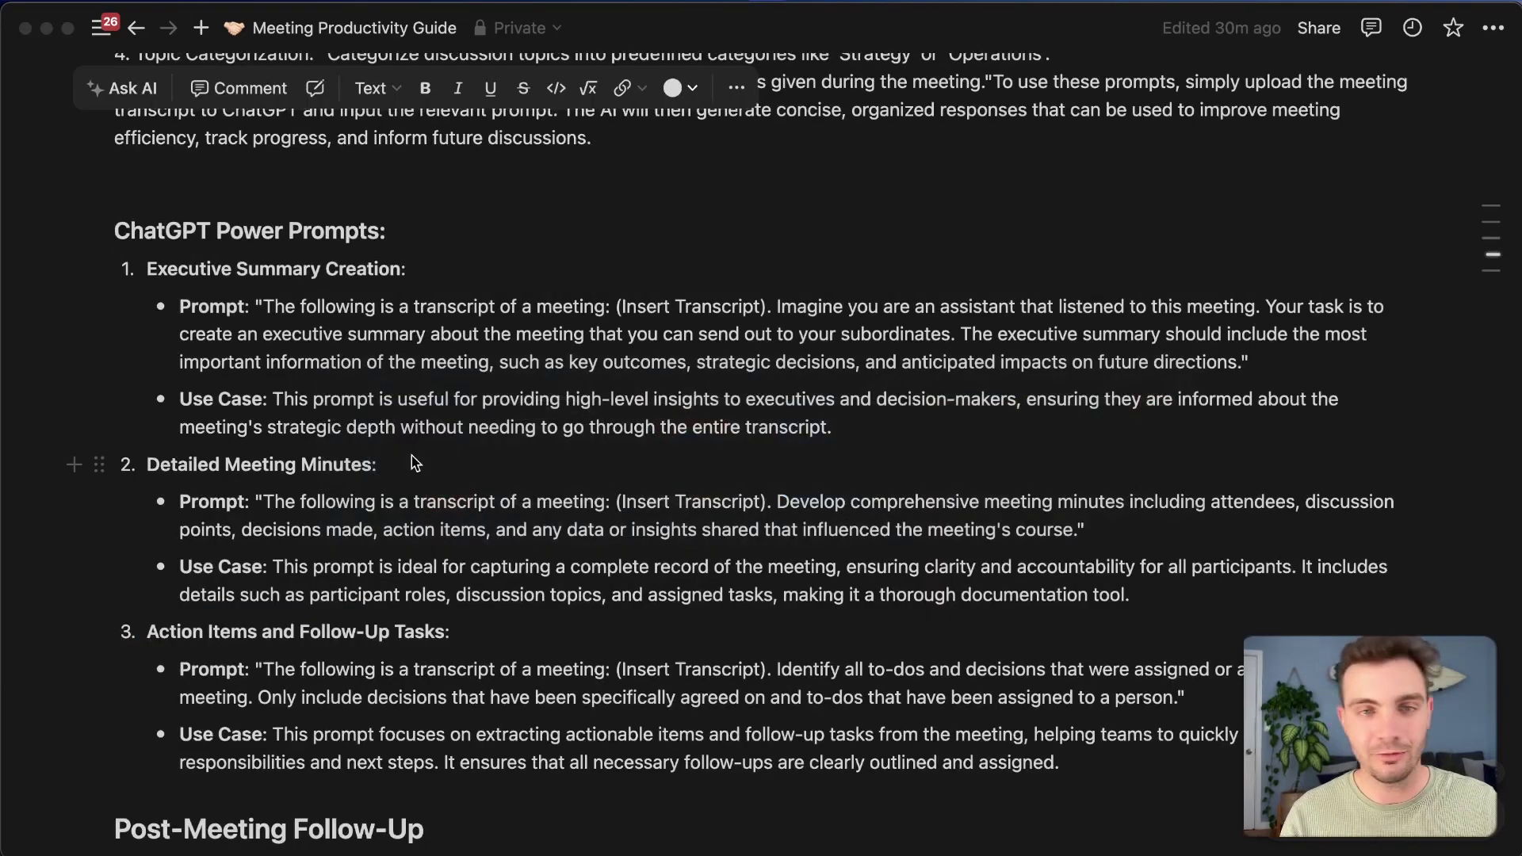